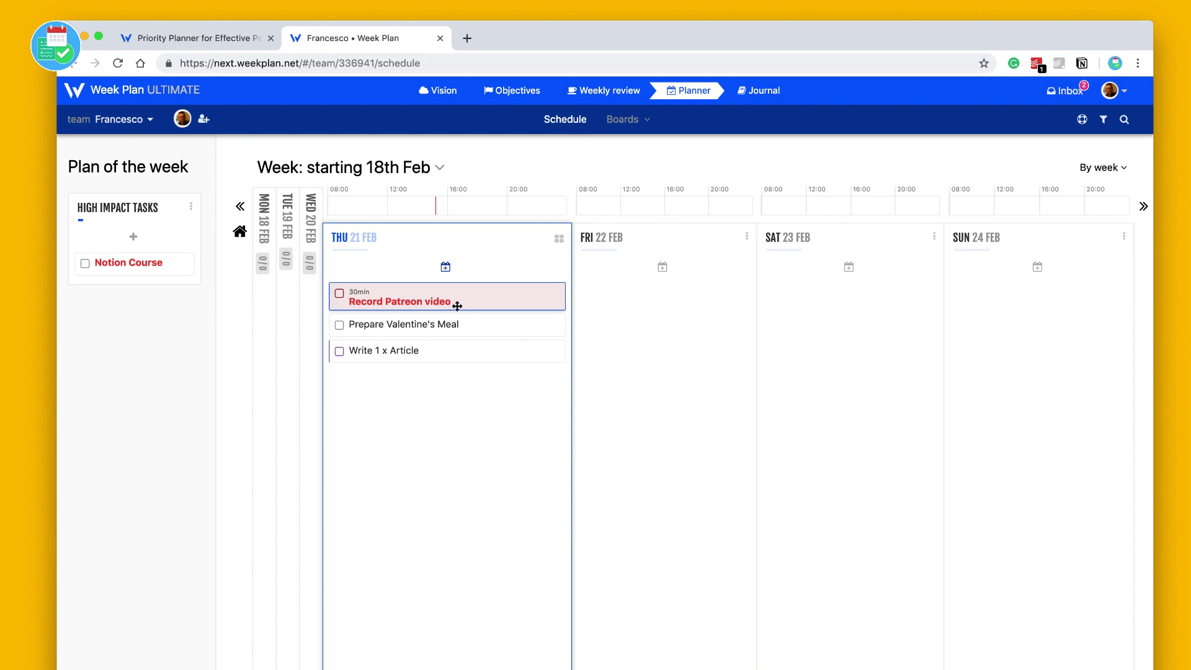
Mark Thursday's "Prepare Valentine's Meal" task as completed and collapse the completed tasks list.
drag(464, 304, 263, 305)
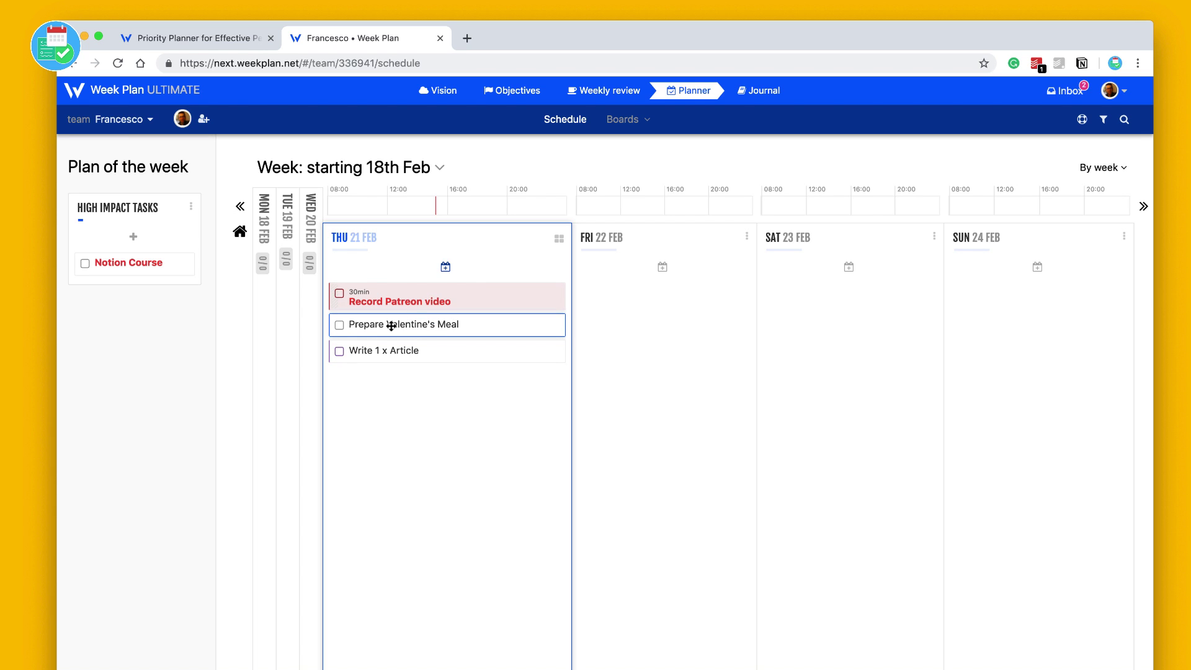
click(339, 325)
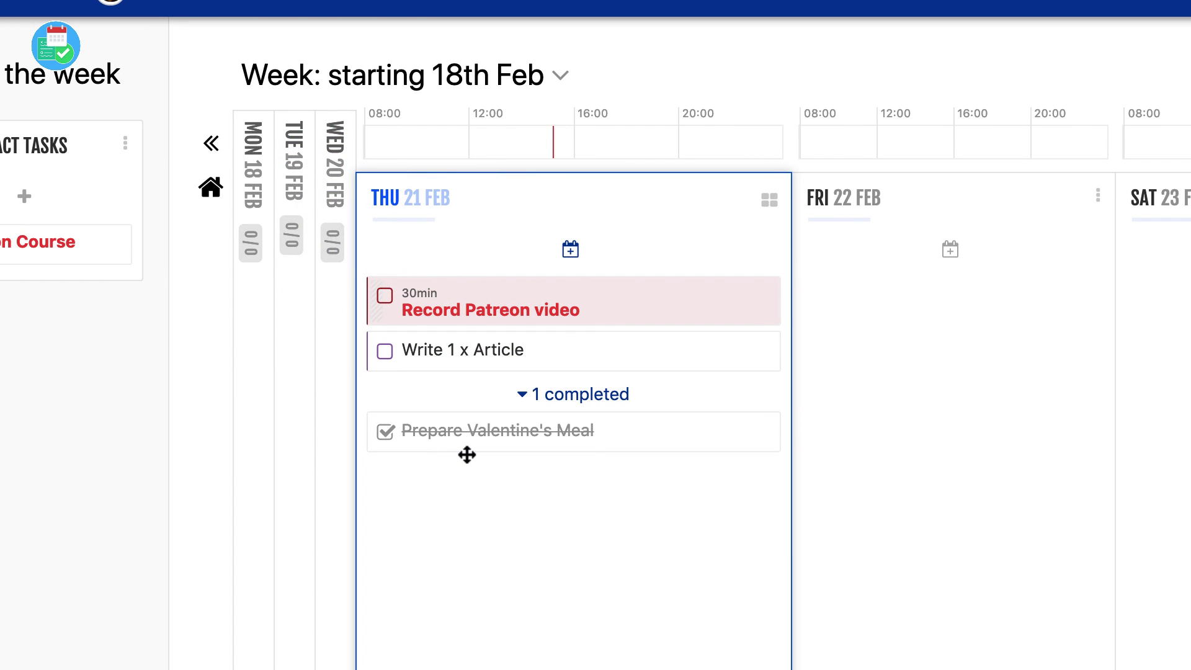
click(528, 400)
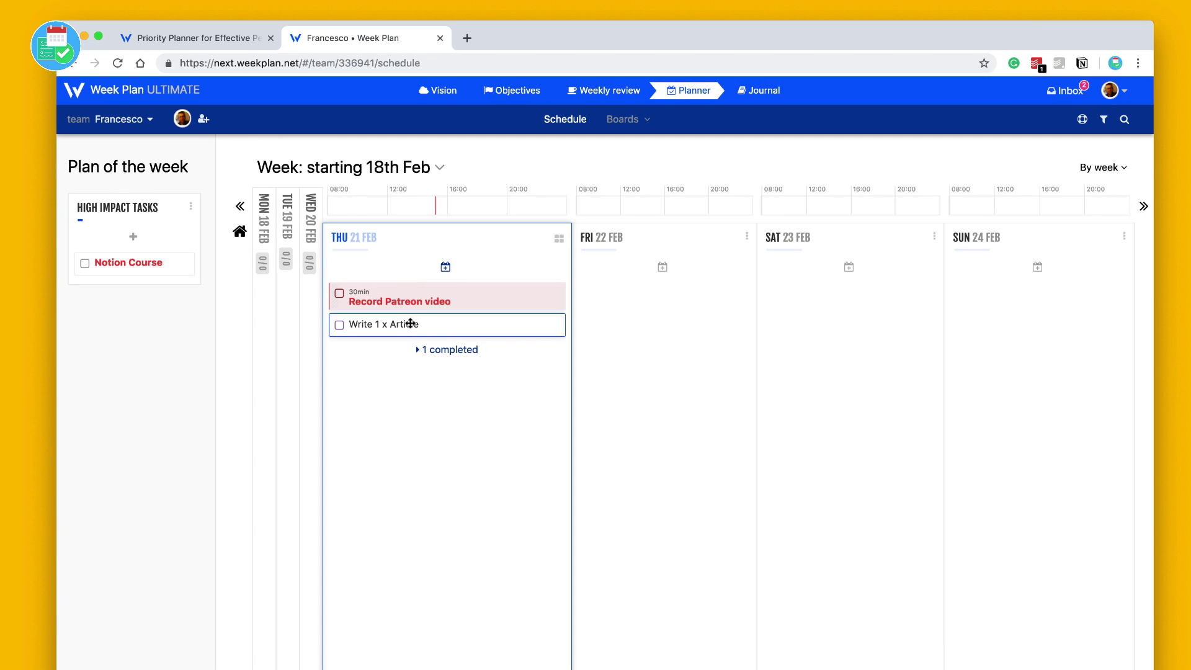
Reschedule "Write 1 x Article" to Friday 22 Feb and "Record Patreon video" to Sunday 24 Feb.
drag(409, 325, 617, 292)
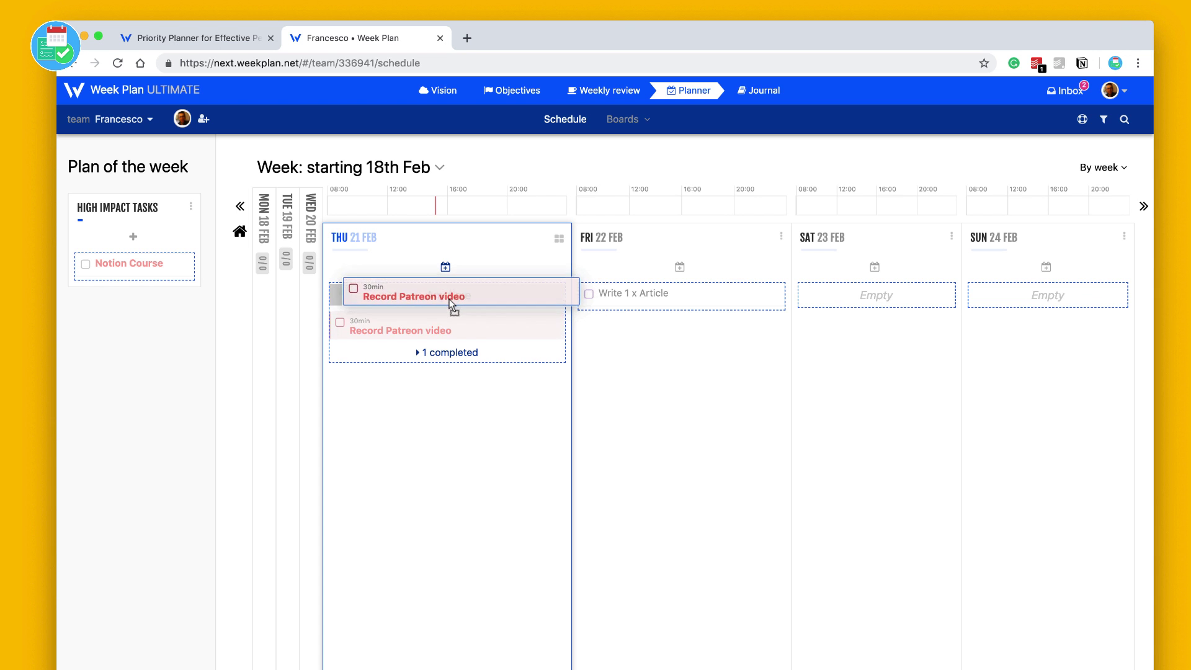
drag(454, 309, 1062, 295)
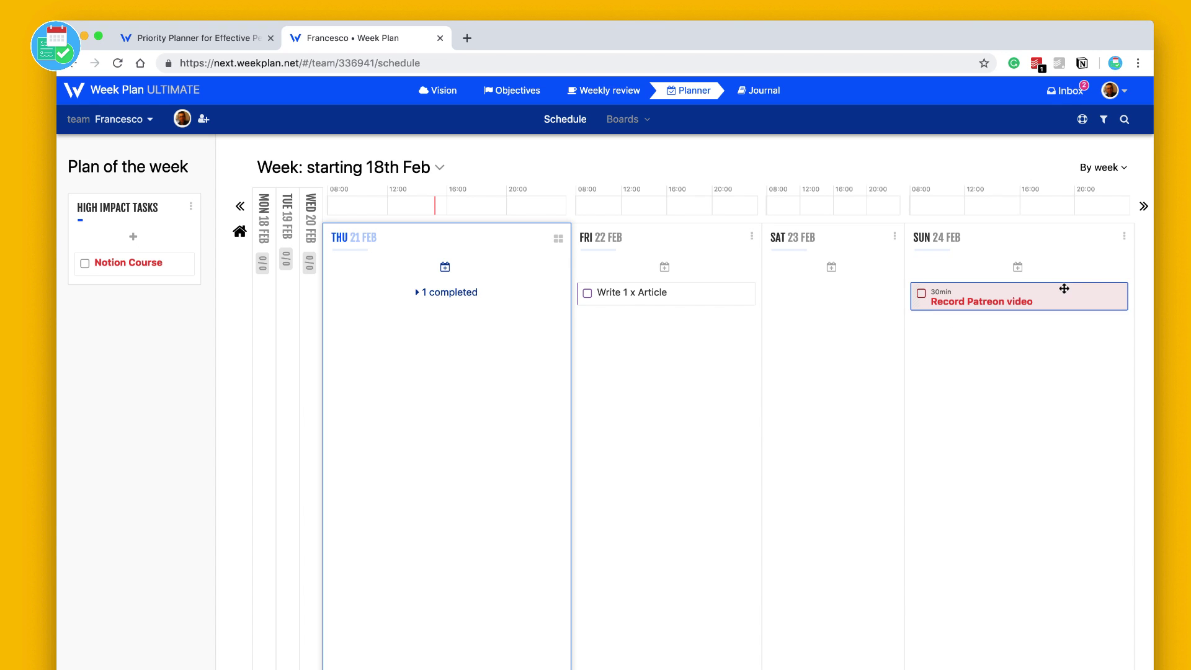
Start a new task named "Record YouTube" on Thursday 21 Feb, marked as important but not urgent.
click(445, 267)
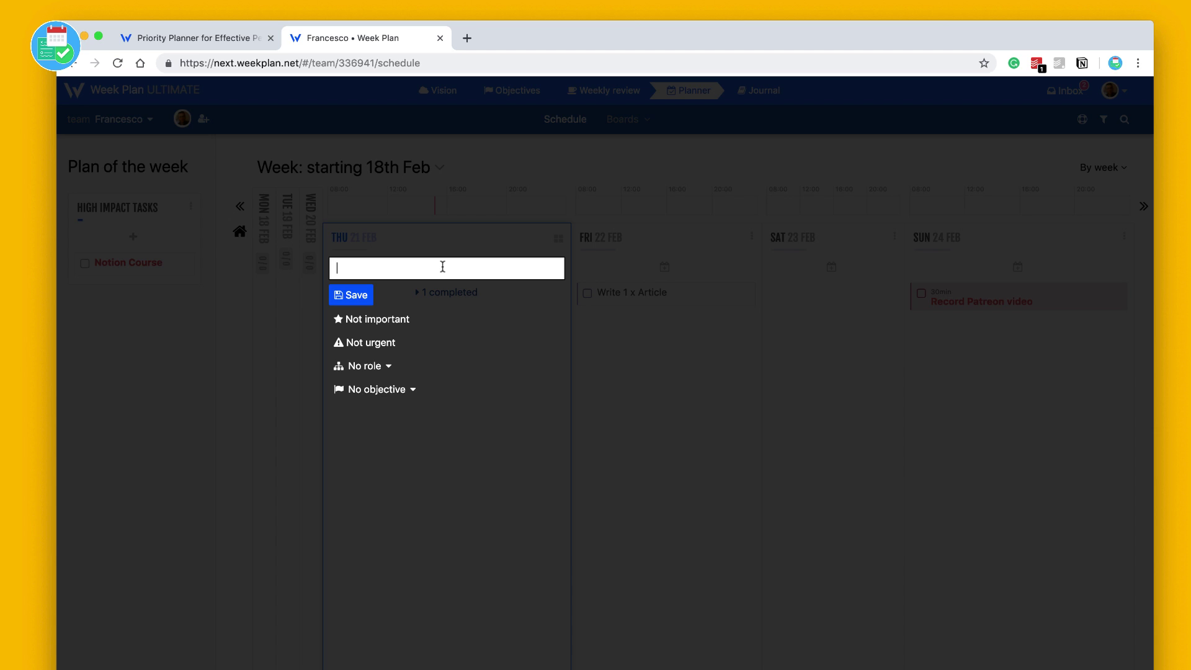
text(Record YouTube)
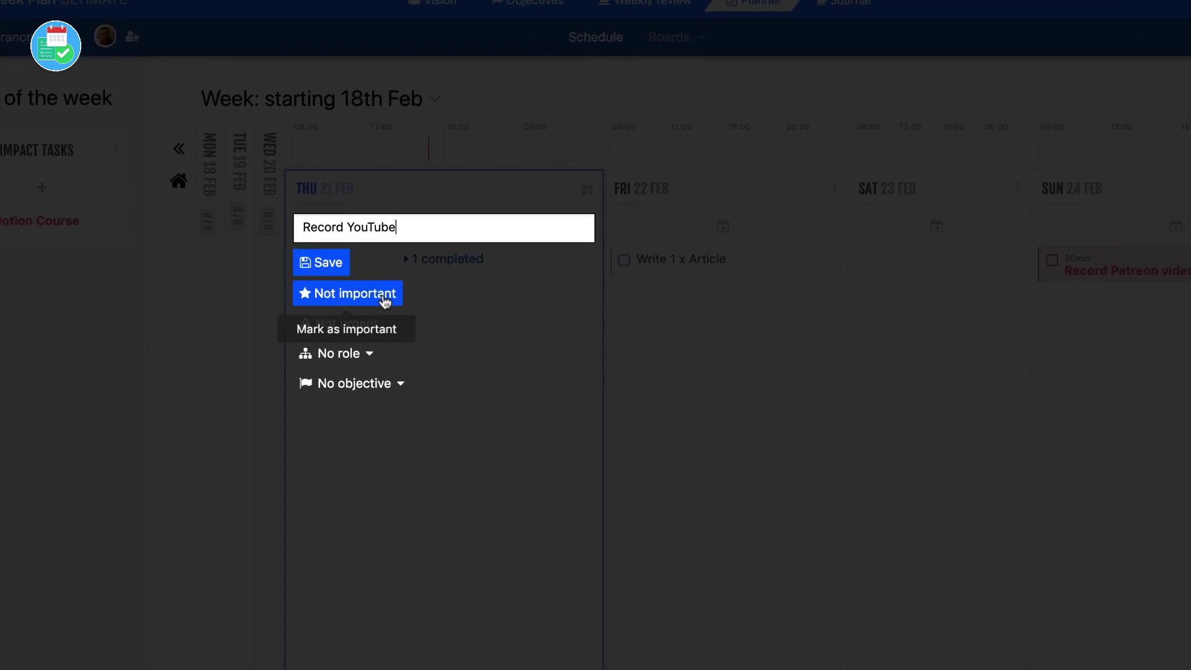
click(387, 304)
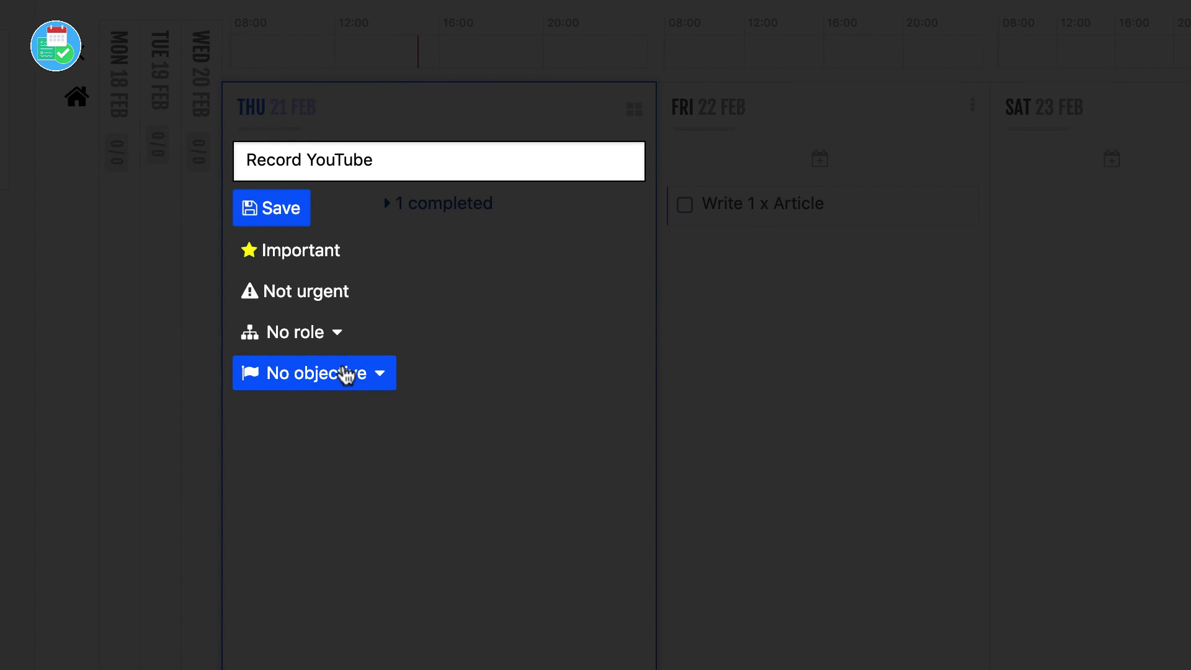
click(313, 304)
click(310, 303)
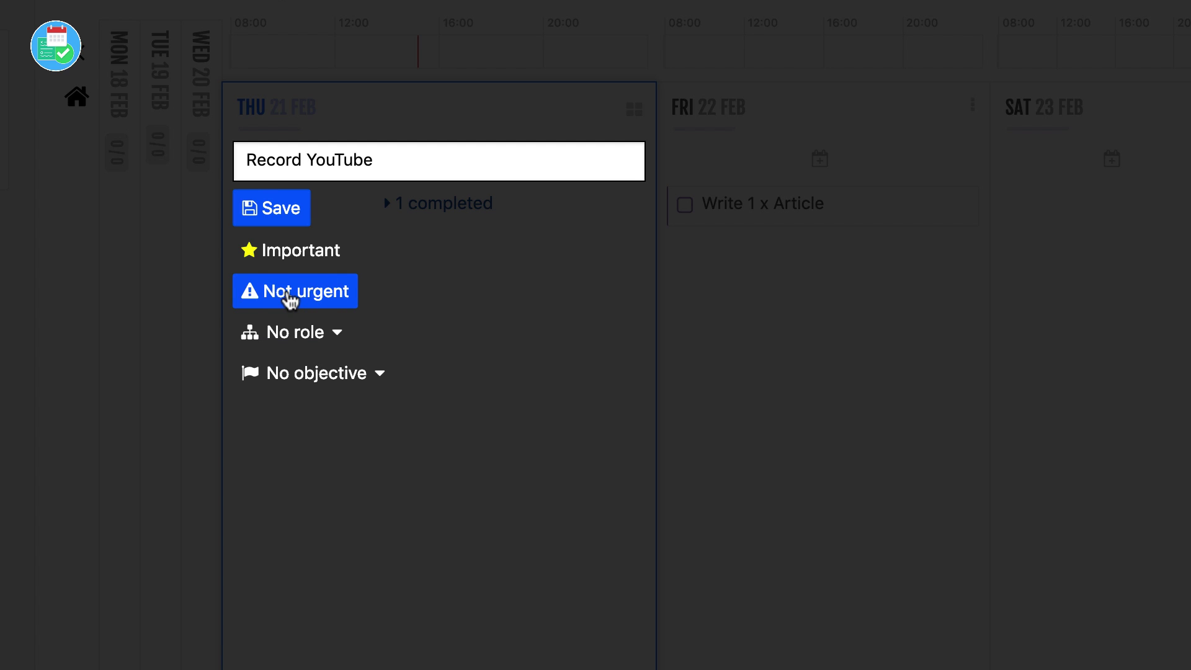
Assign the YouTube role to the new Thursday task, leave it without an objective, and save it.
click(317, 339)
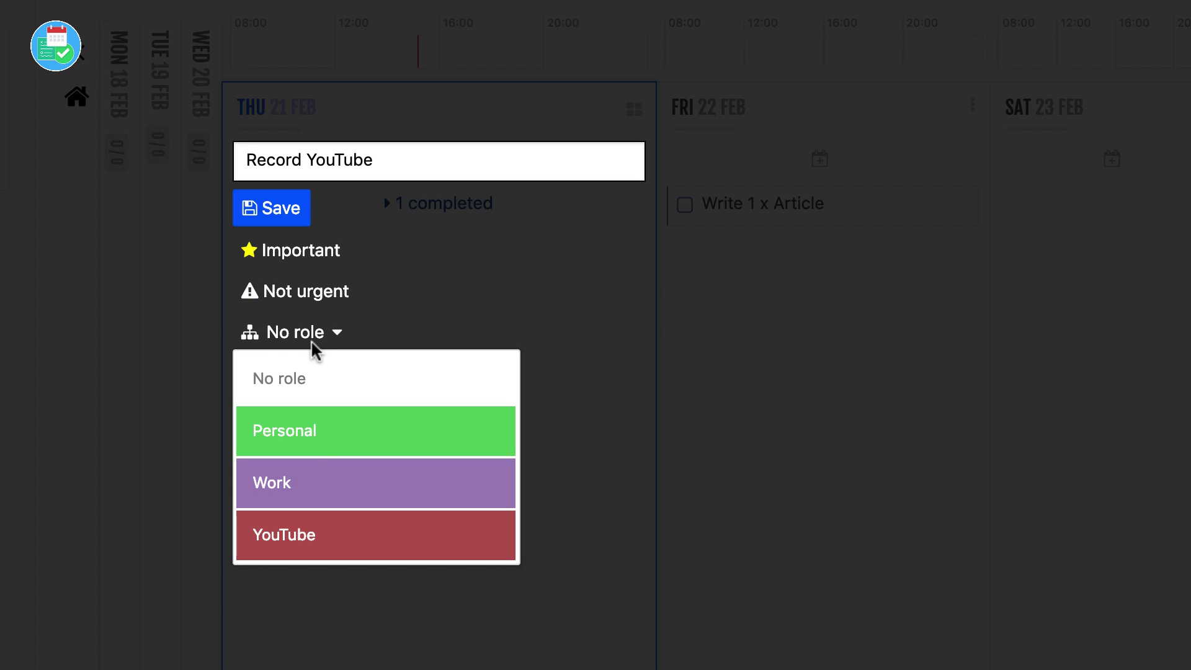
click(332, 539)
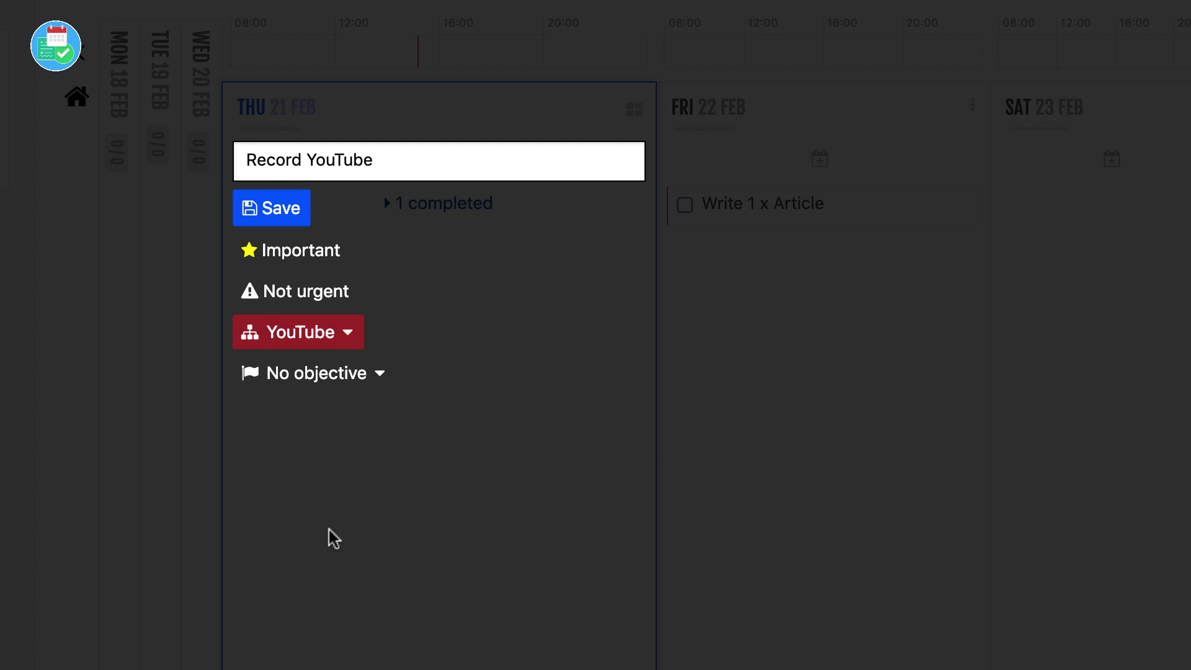
click(349, 386)
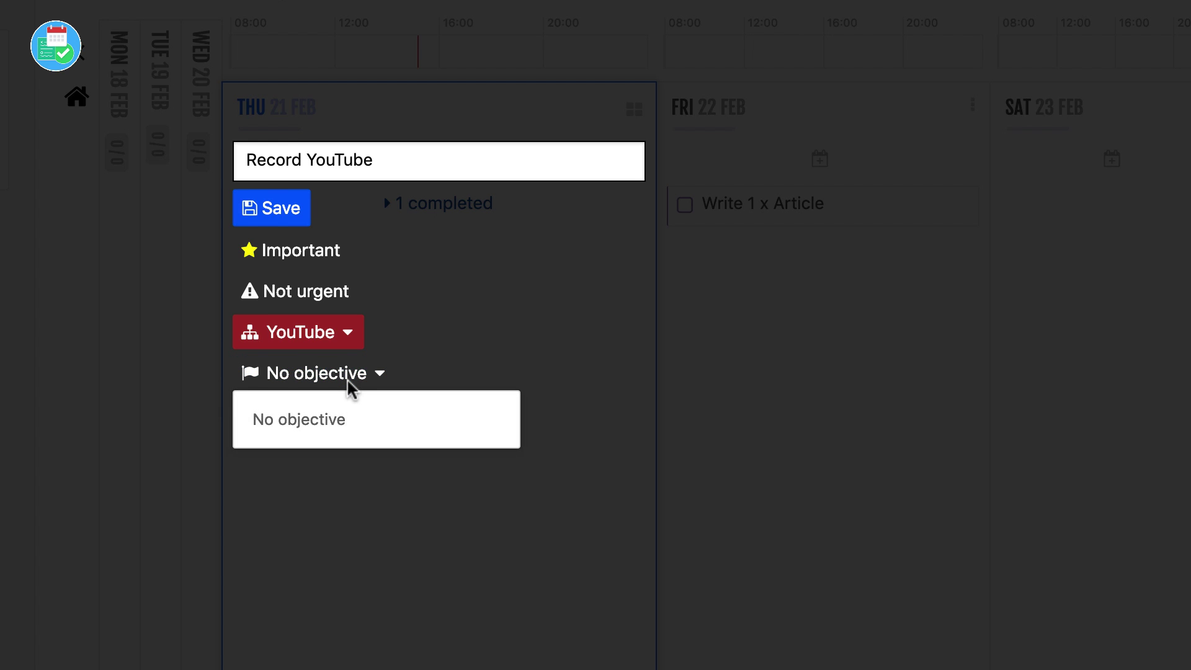
click(363, 527)
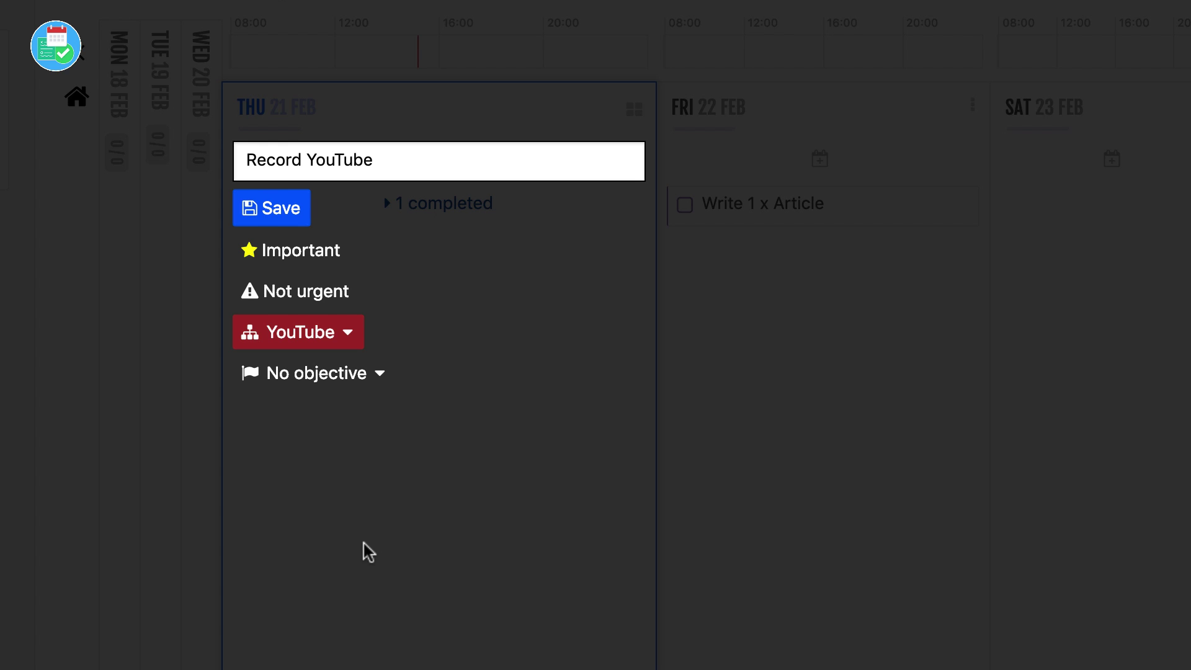
click(269, 222)
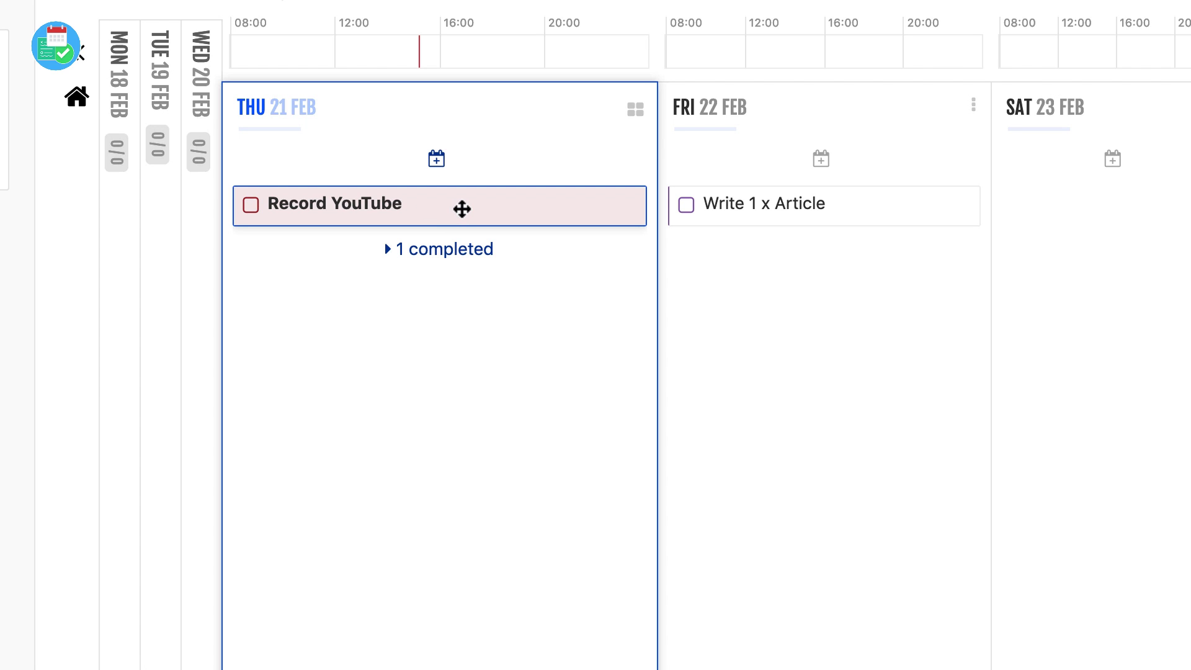
drag(462, 209, 486, 353)
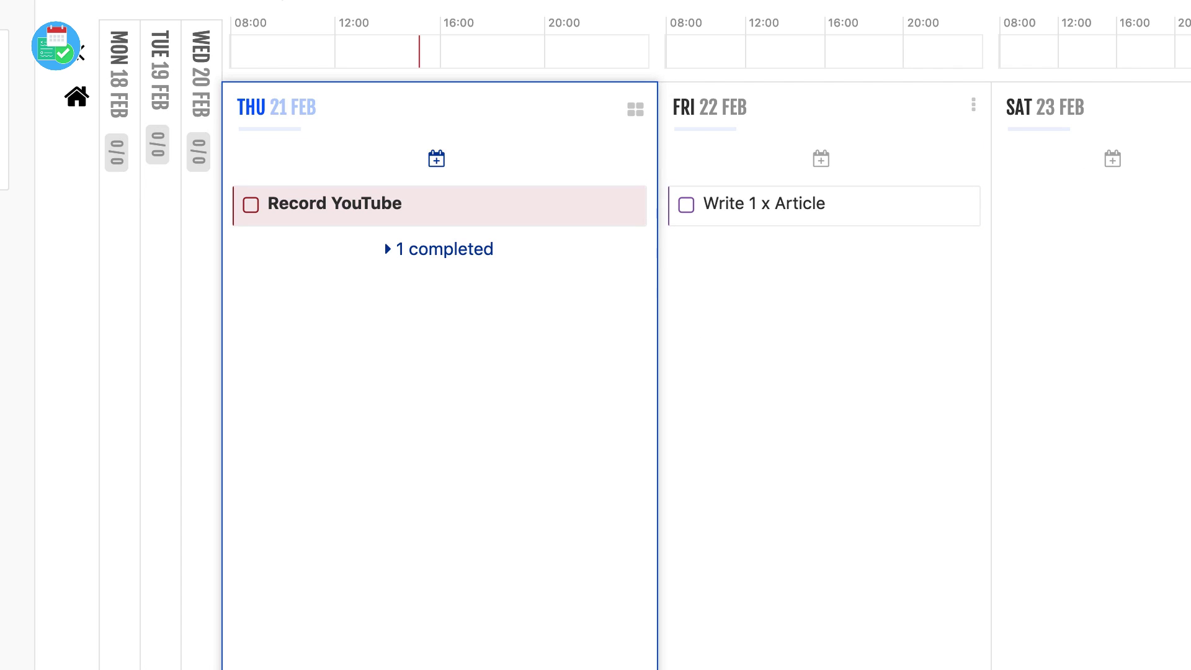
Add an urgent task named "Record 1 x Module" with the Work role to Friday 22 Feb.
click(829, 168)
text(Record 1 xModule)
click(756, 159)
text(x)
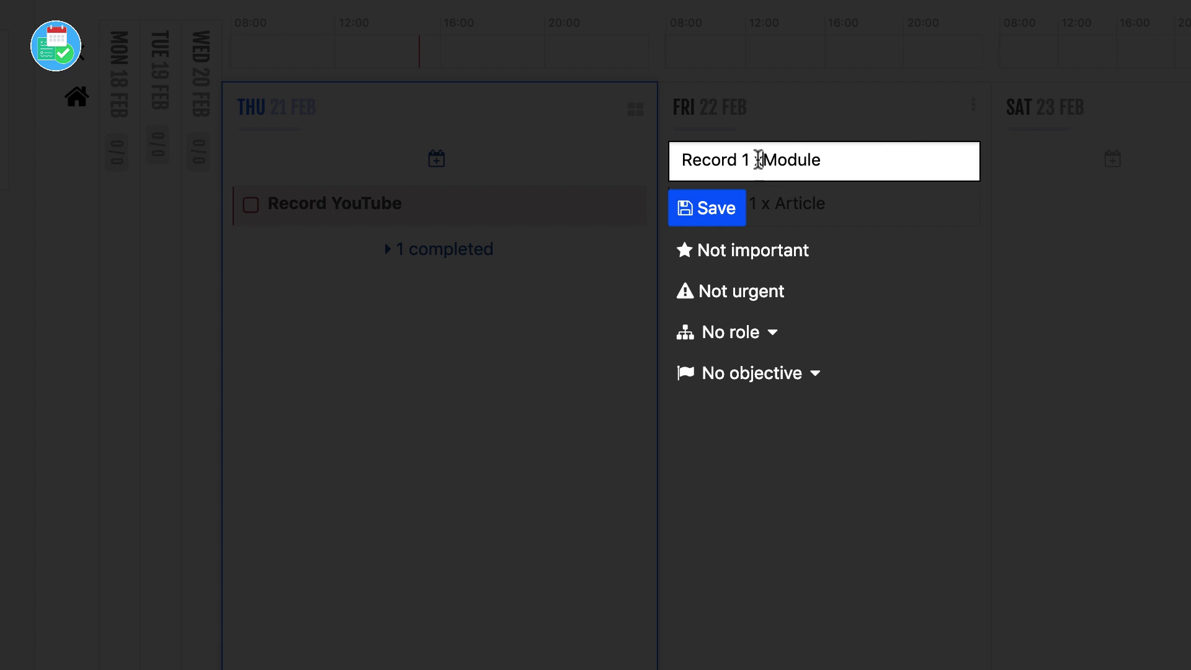
click(739, 295)
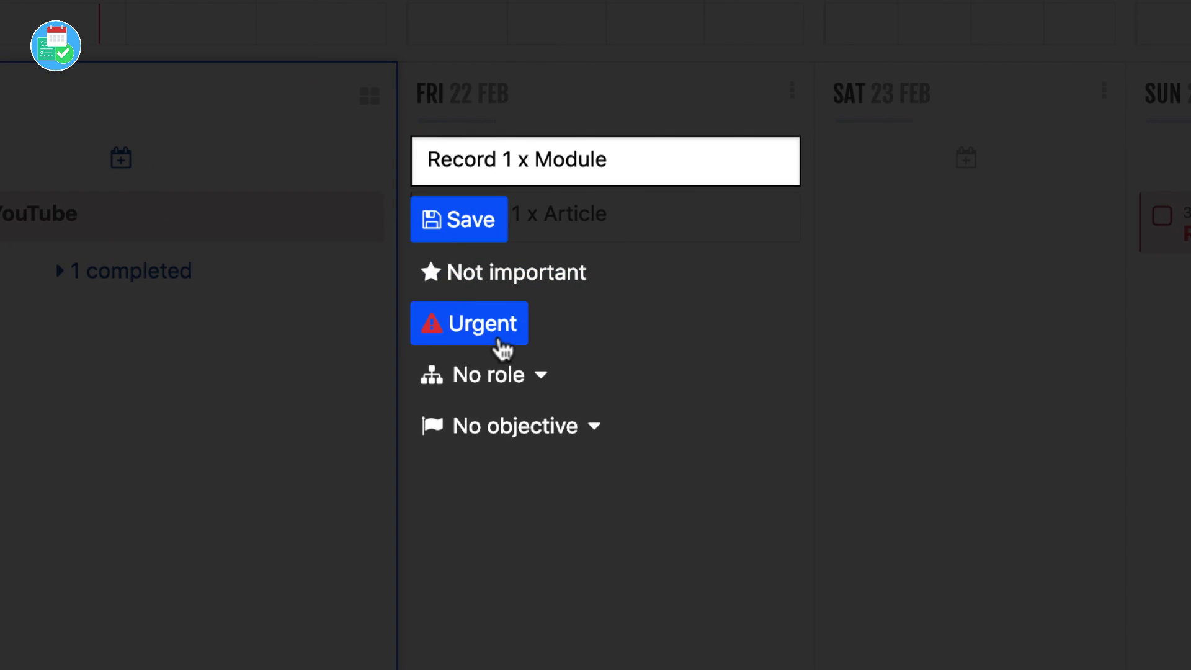
click(524, 376)
click(552, 562)
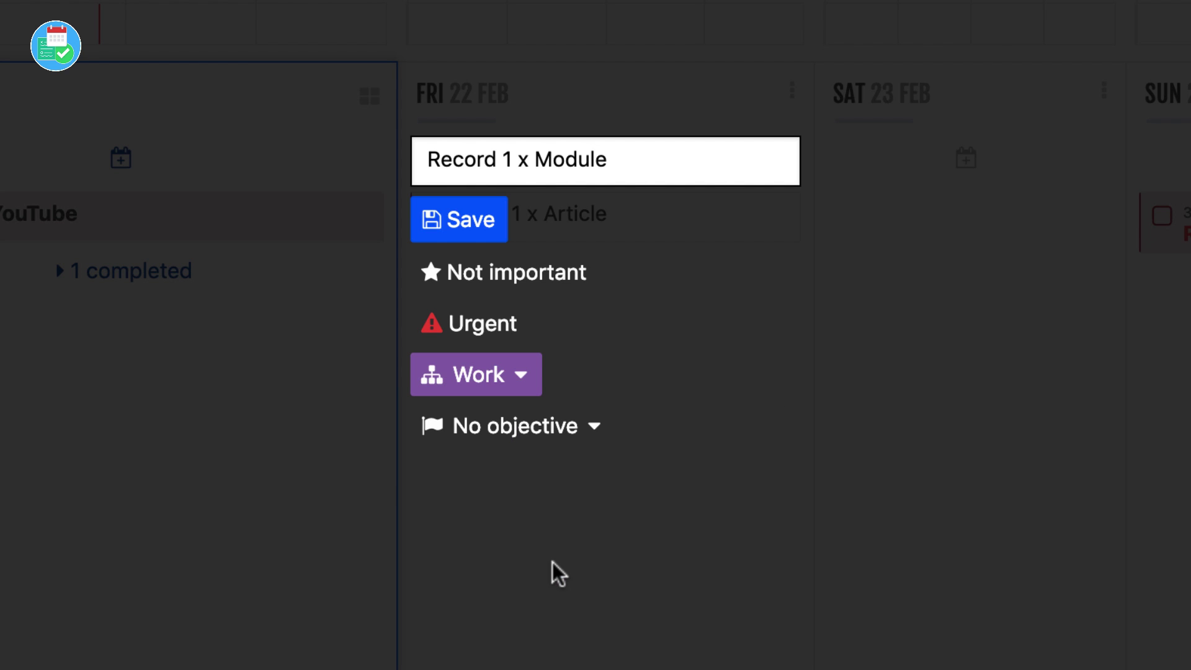
click(479, 237)
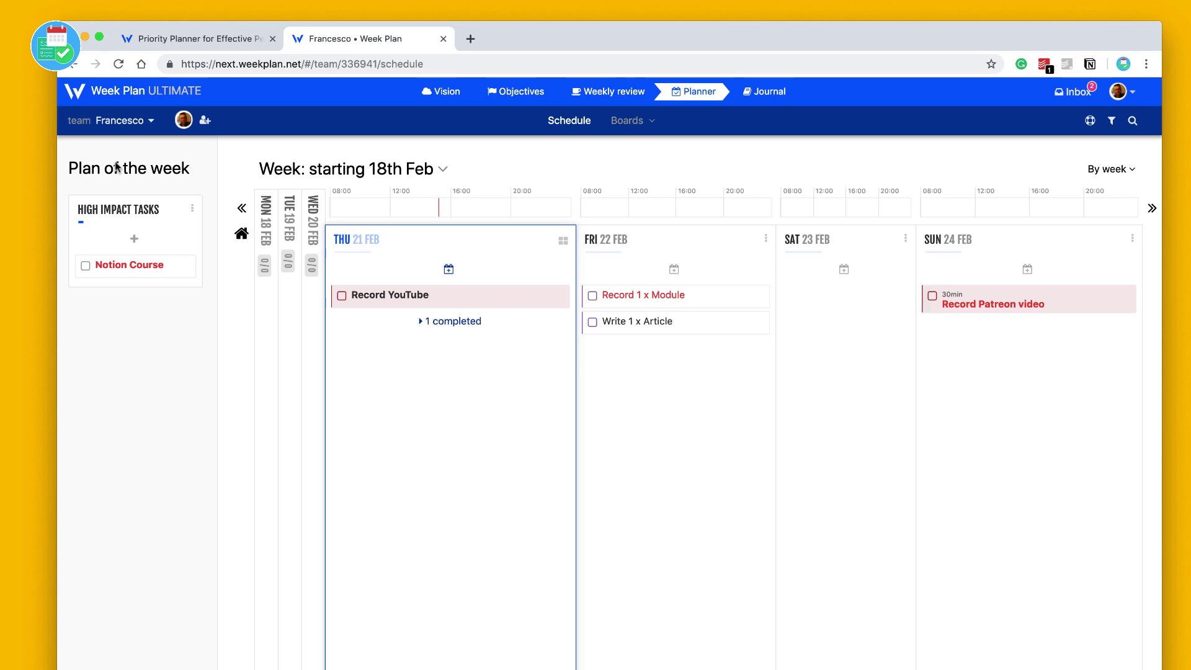
Add an important and urgent task named "Book Doctors" to the week's High Impact Tasks.
click(134, 241)
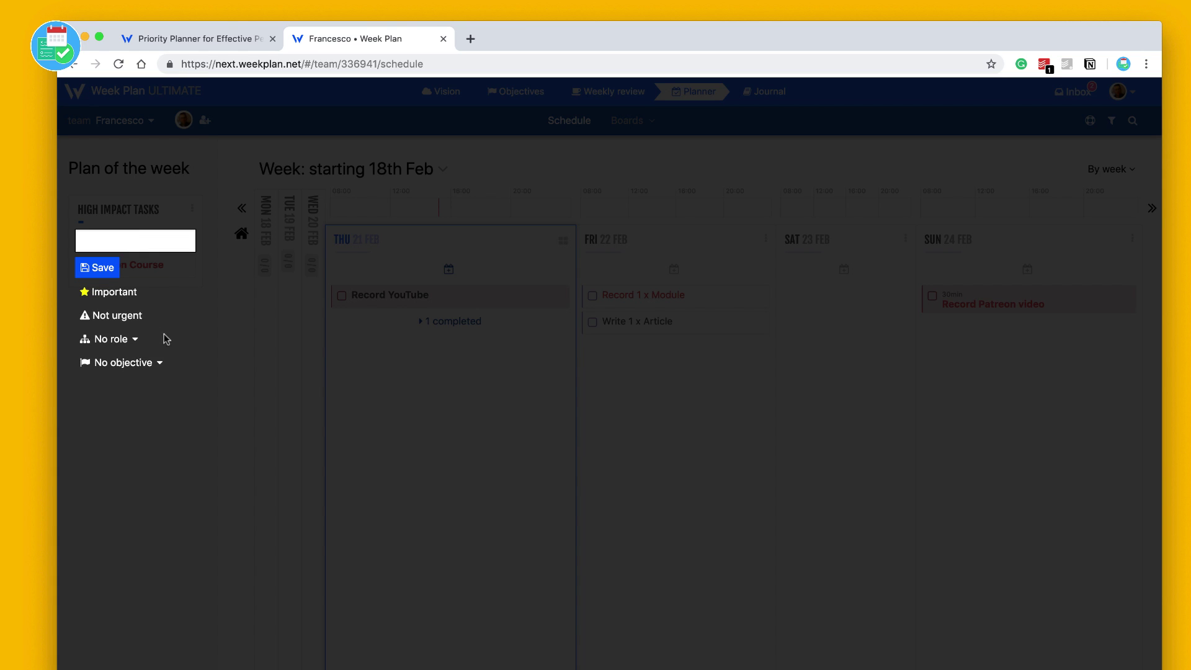
click(127, 316)
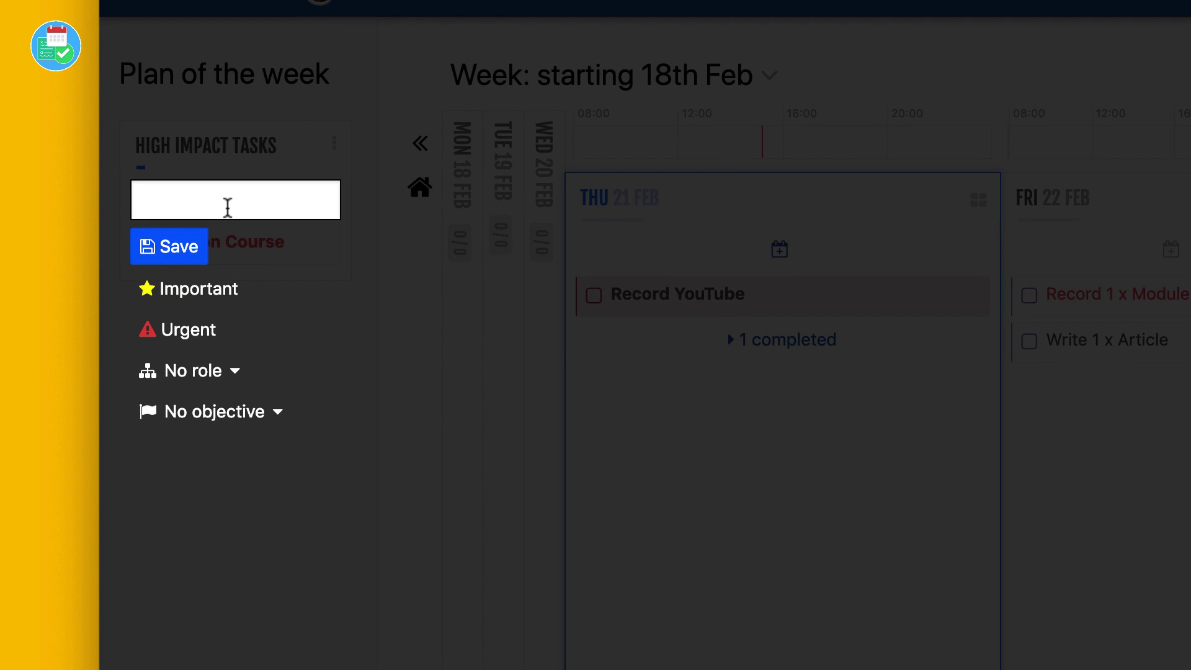
text(Book Docto)
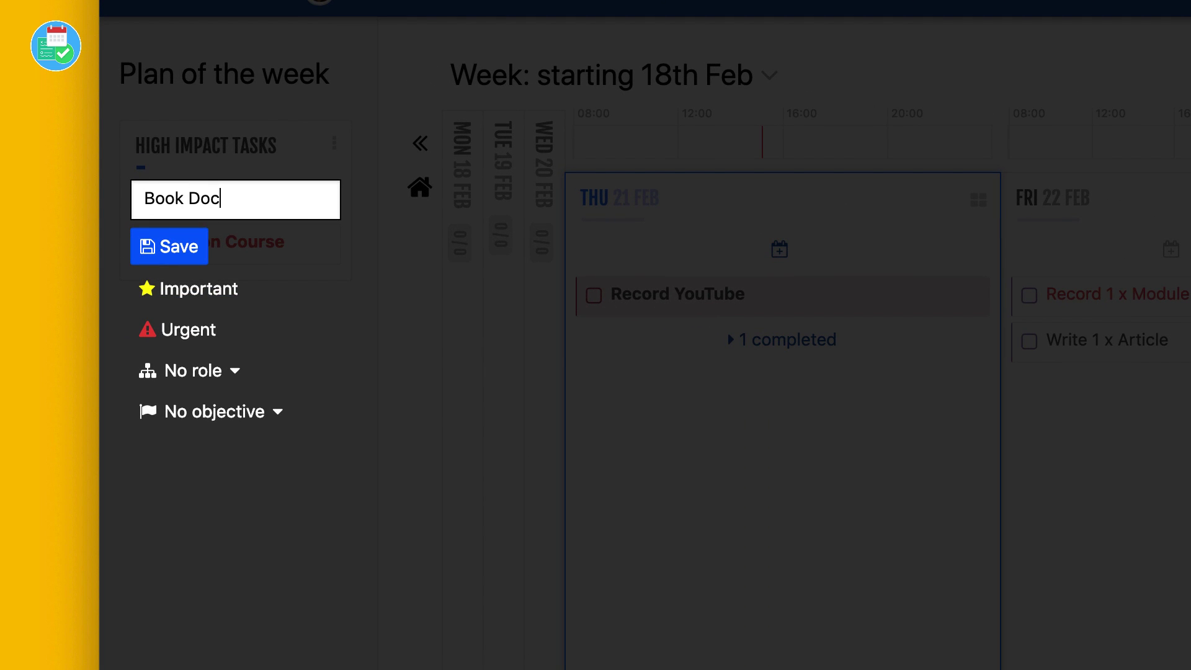
text(rs)
click(205, 243)
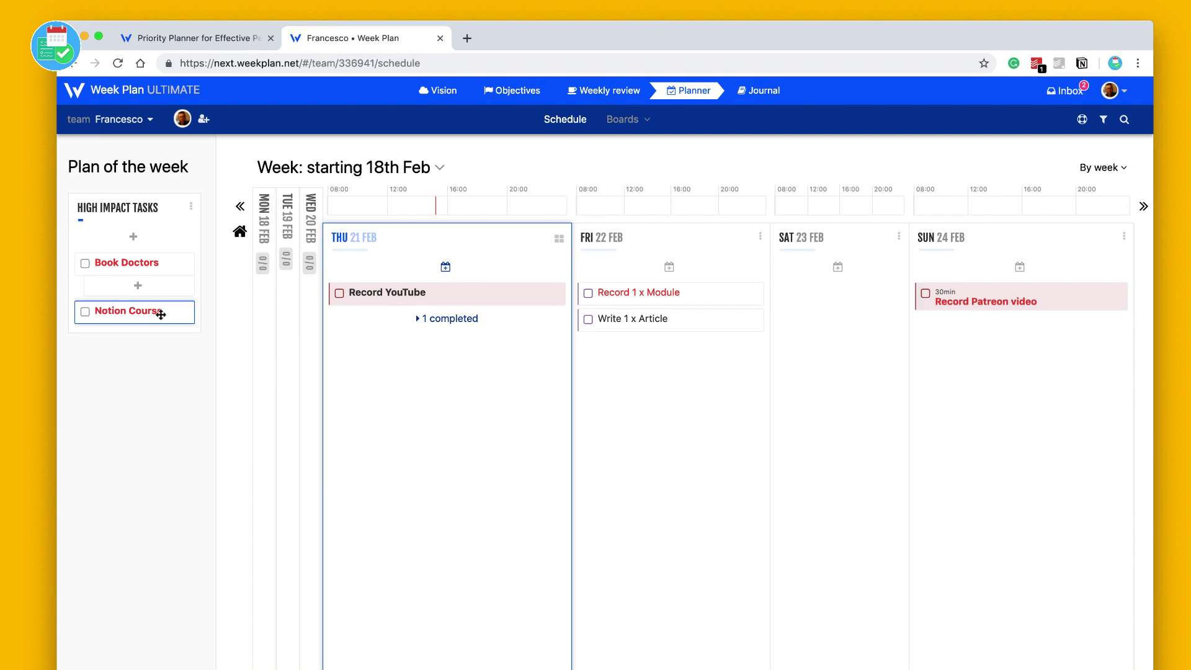
Schedule "Notion Course" on Friday 22 Feb and "Book Doctors" on Thursday 21 Feb, and expand the scheduled High Impact Tasks.
drag(133, 314, 656, 299)
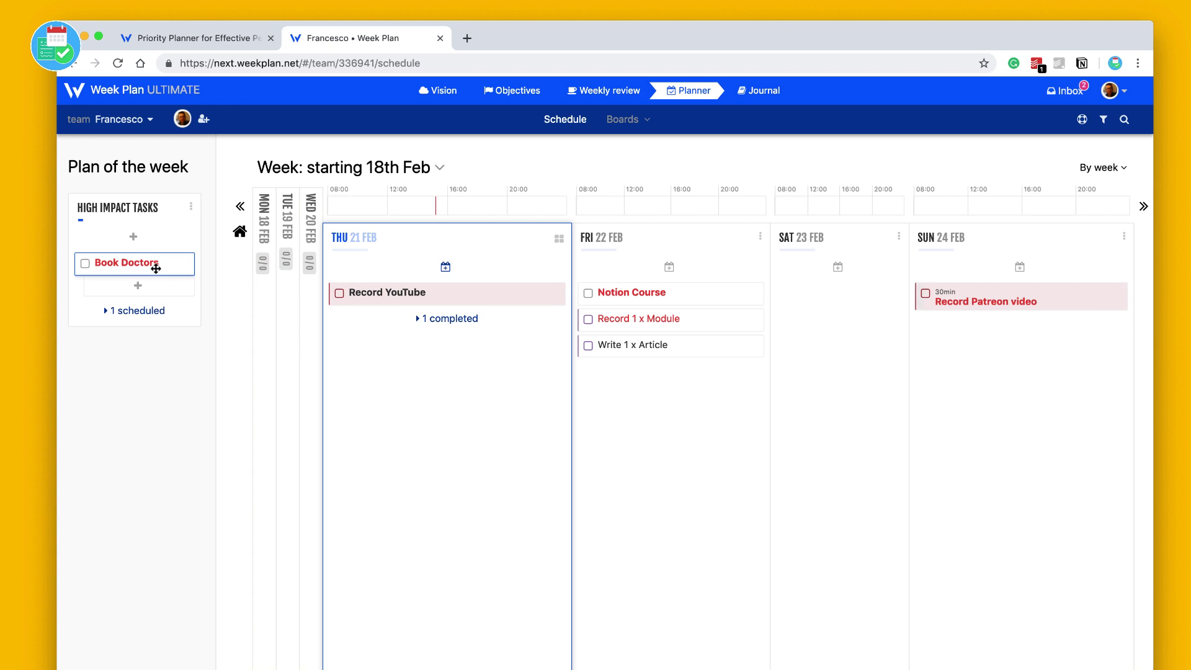
drag(140, 264, 434, 391)
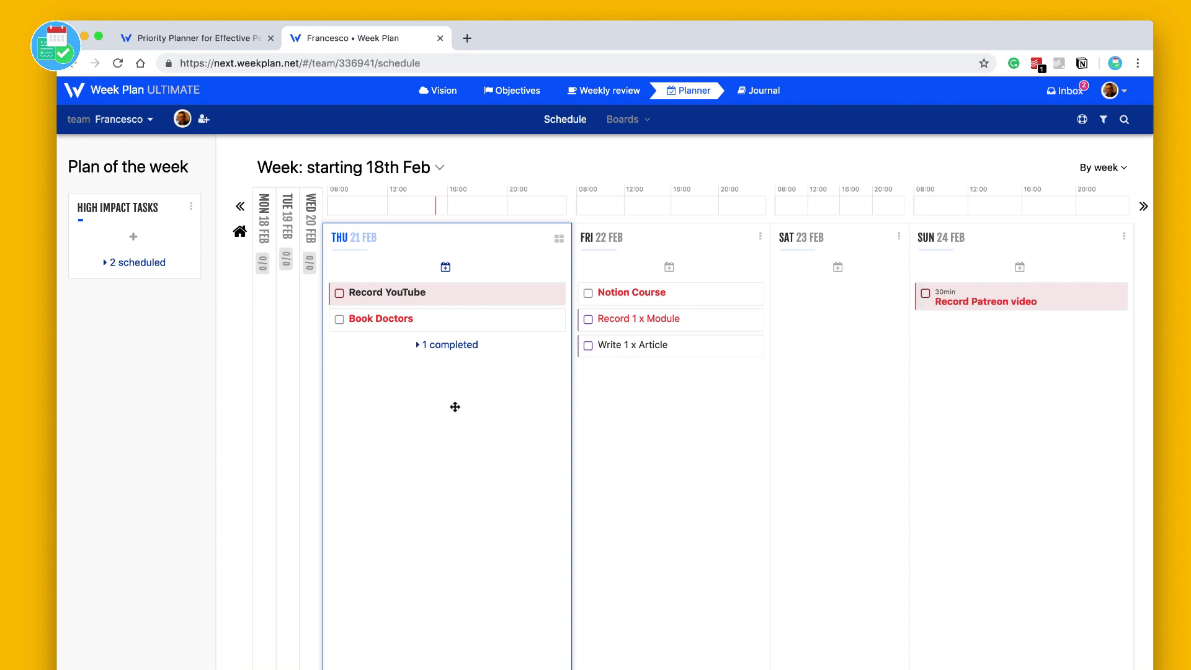
click(108, 264)
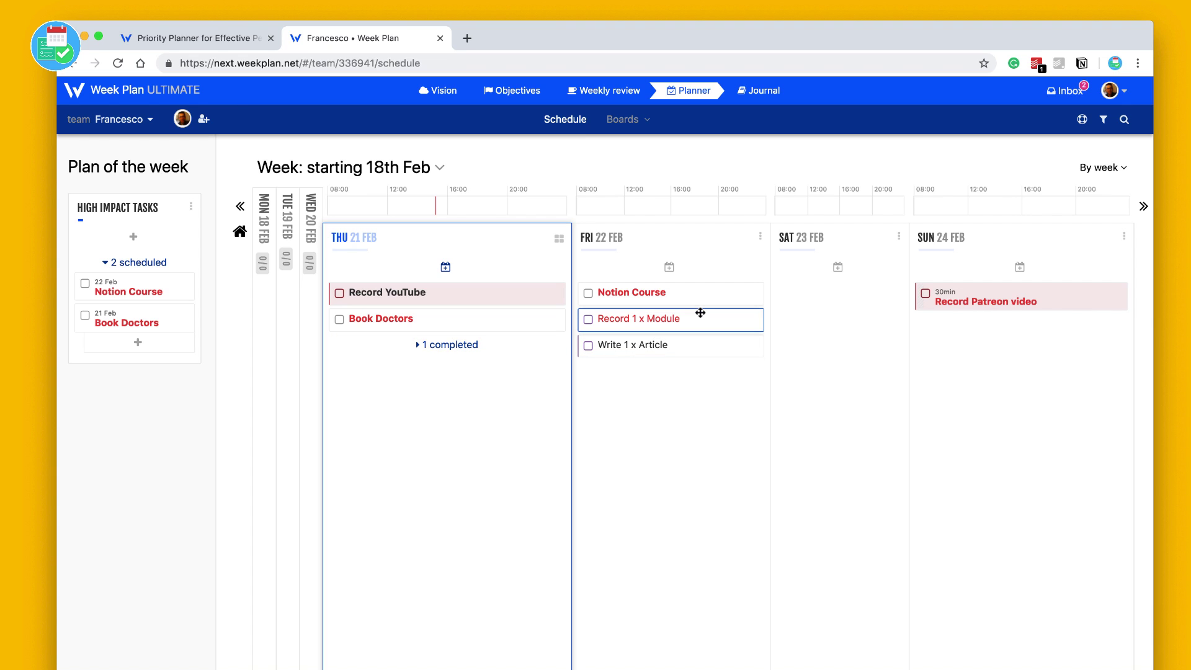
Create a "House Appointment" event at 14:00 on Friday 22 Feb's timeline.
mouse_move(621, 290)
mouse_down()
mouse_move(524, 233)
mouse_move(441, 229)
mouse_move(433, 203)
mouse_move(446, 207)
mouse_up()
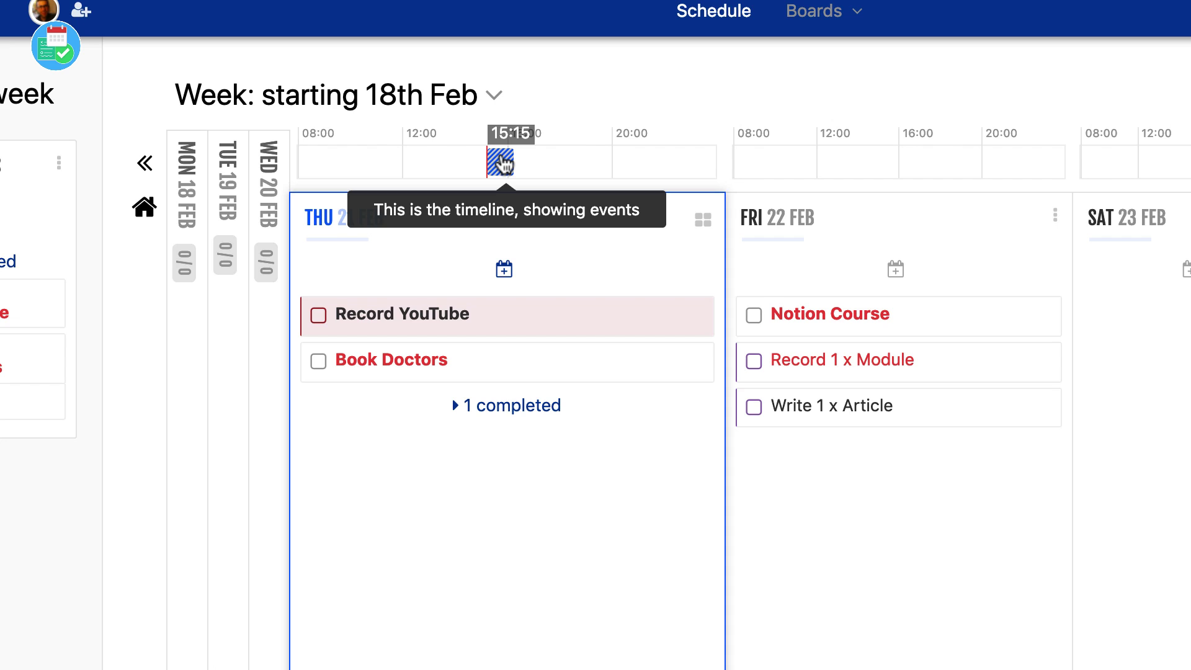
mouse_move(504, 162)
mouse_down()
mouse_move(918, 173)
mouse_move(894, 182)
mouse_move(869, 175)
mouse_move(885, 167)
mouse_move(861, 170)
mouse_move(870, 165)
mouse_up()
text(House)
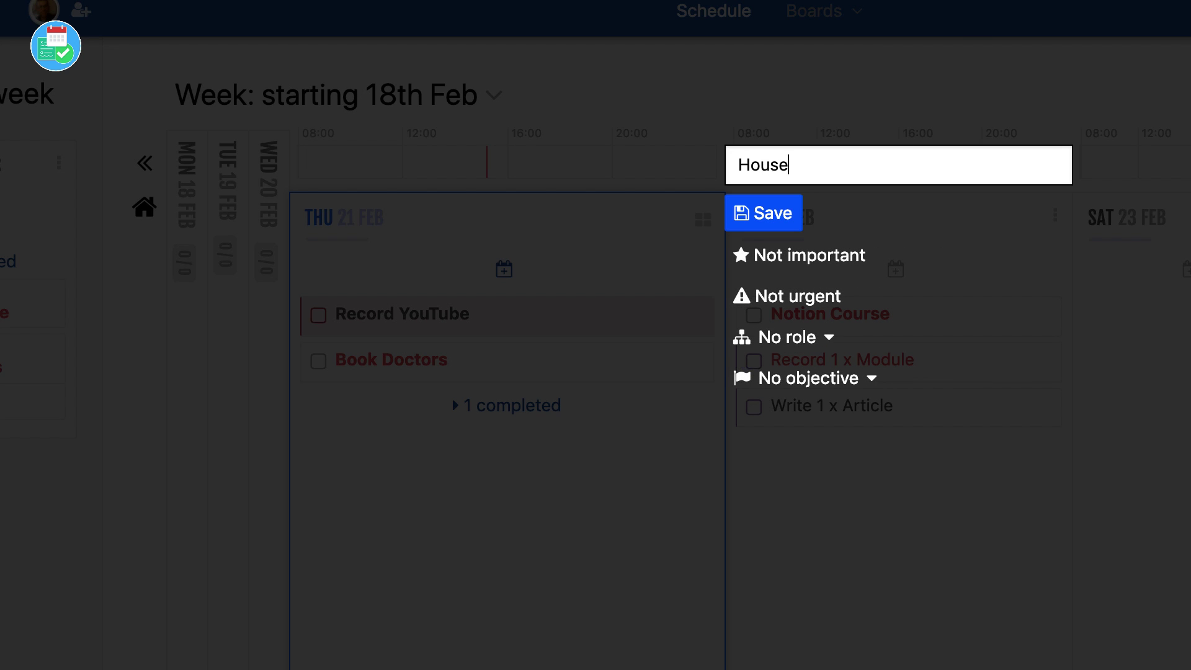
text( Appointmen)
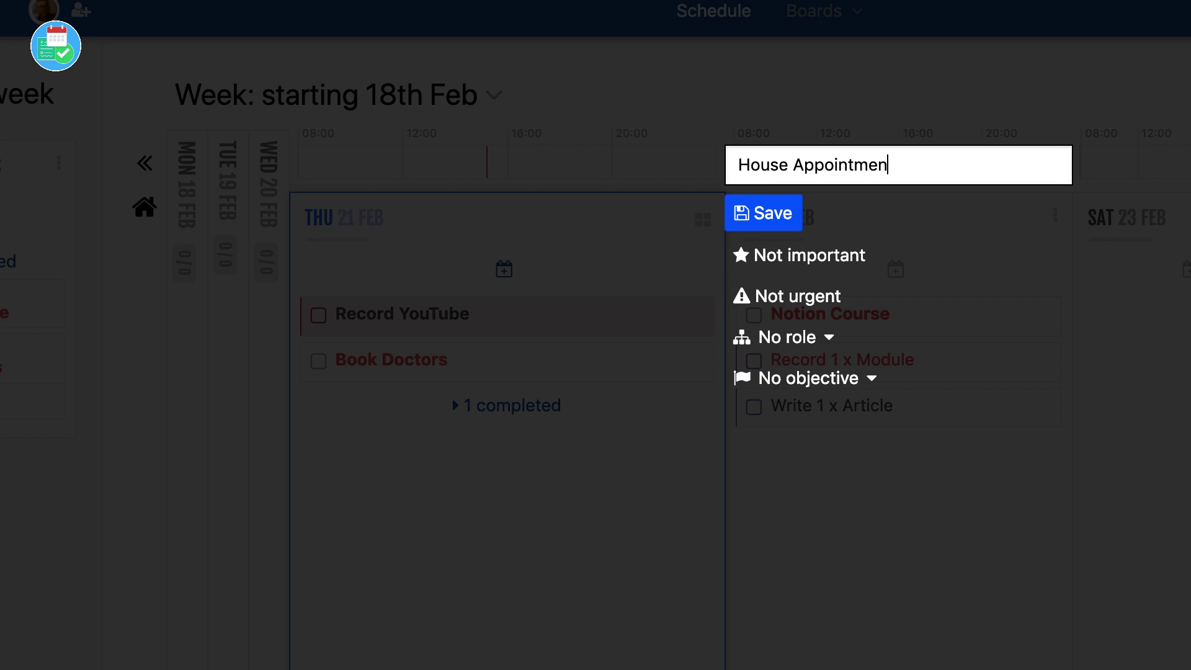
text(t)
key(Return)
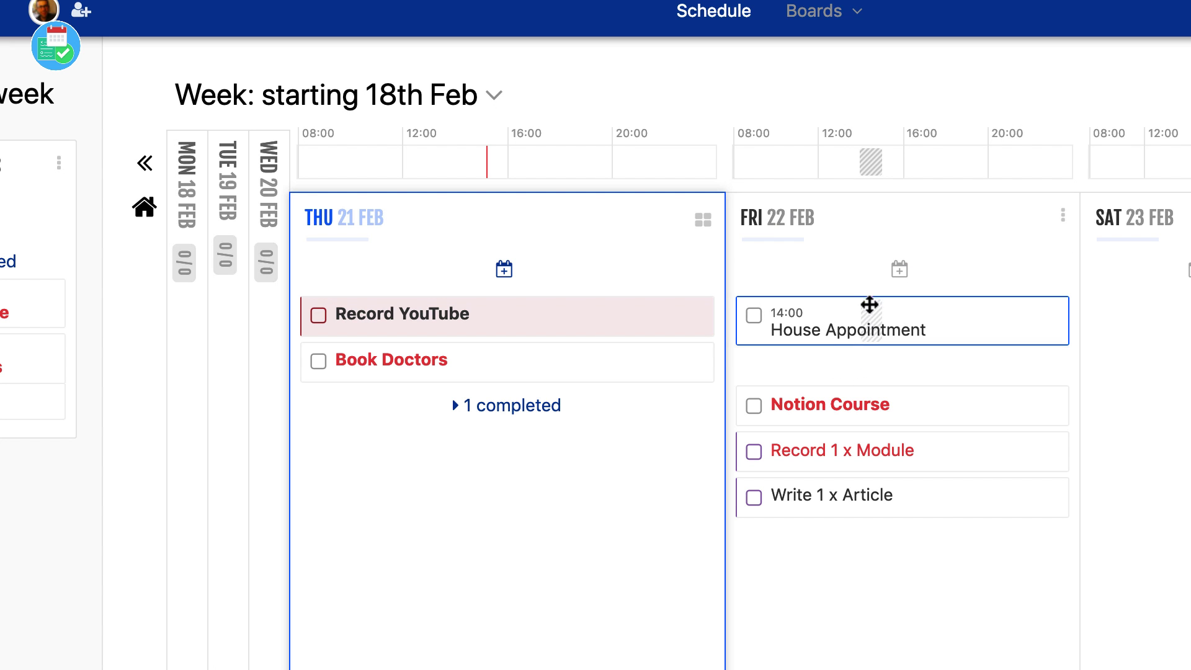
Open the details of Friday's "House Appointment" event.
click(922, 327)
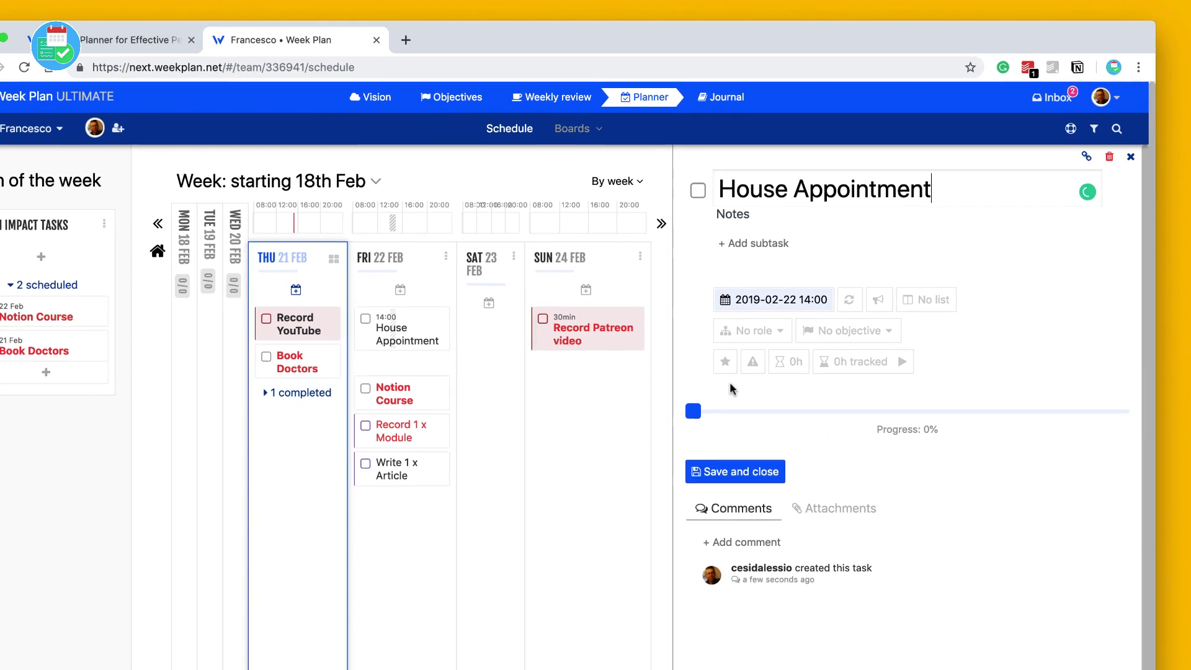
click(157, 225)
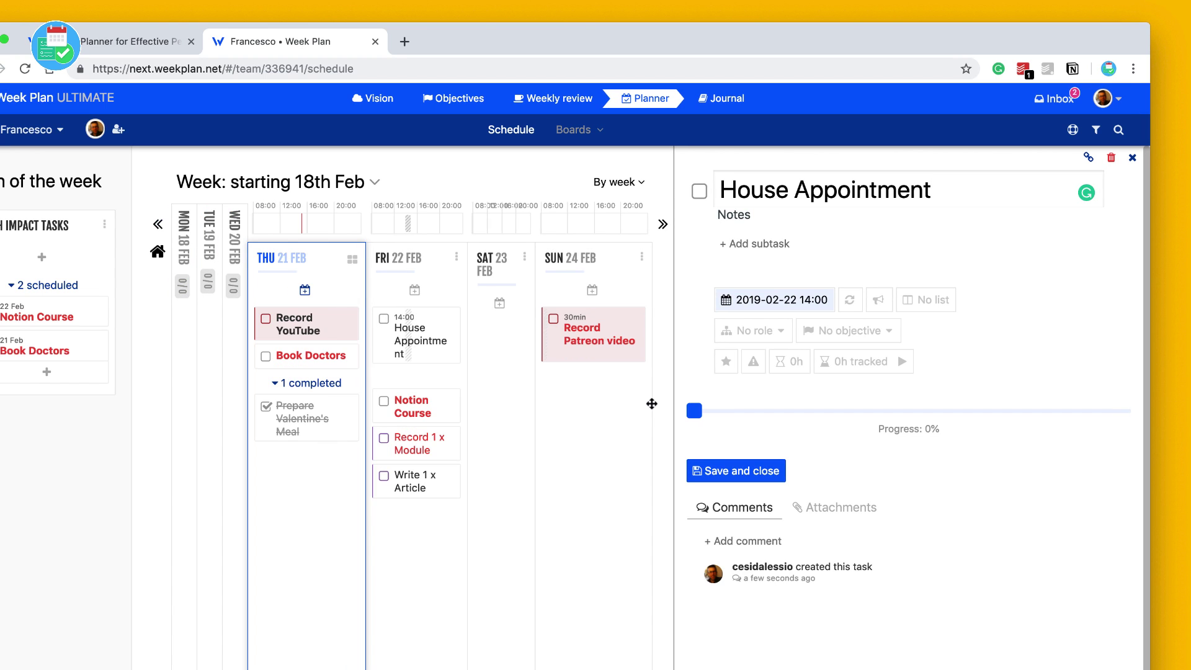
Switch the schedule to the by-day view and advance to Thursday 21 Feb 2019.
click(641, 184)
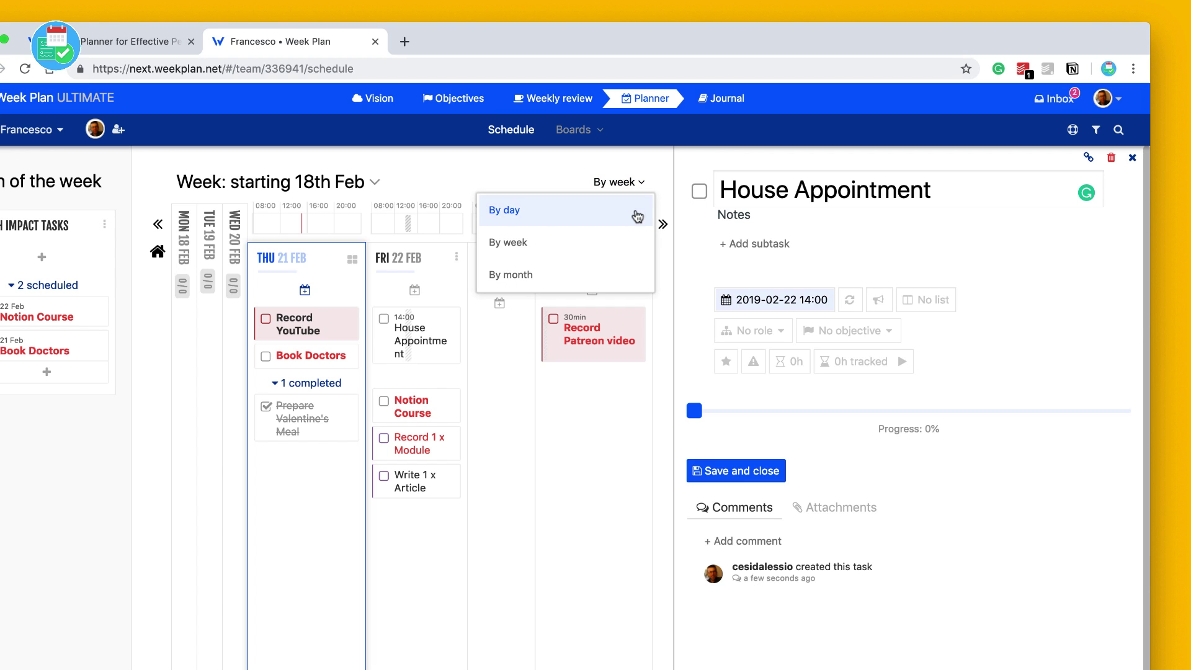
click(634, 212)
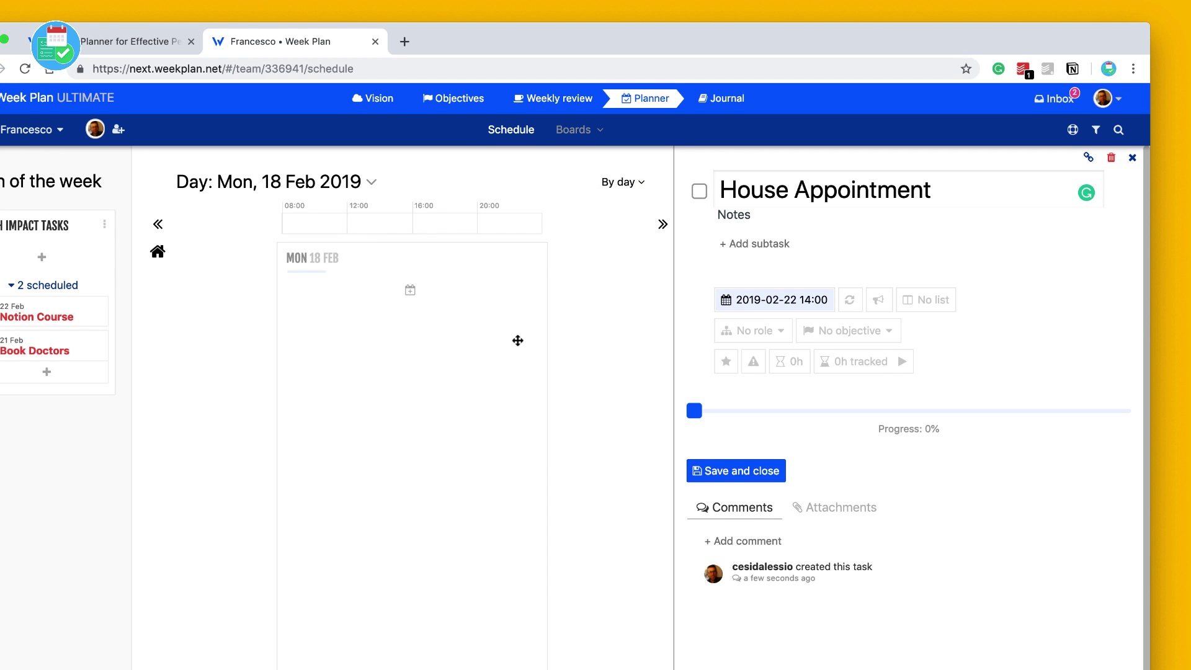
click(662, 224)
click(662, 224)
click(663, 224)
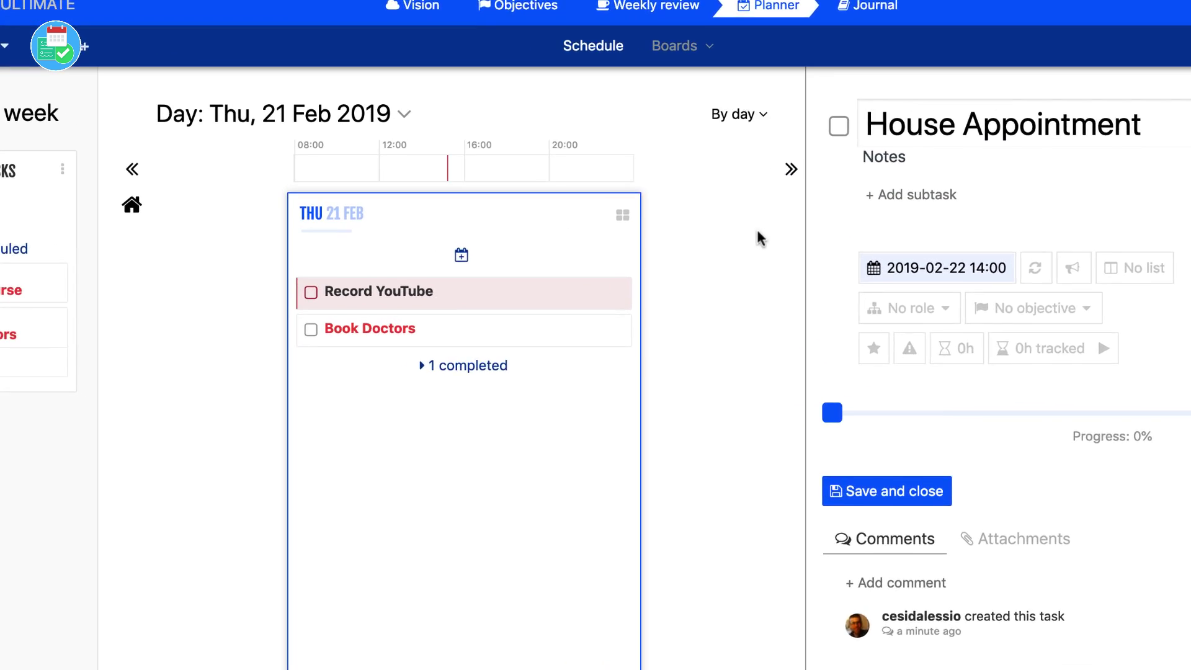
Return the schedule to the by-week view and check the reminder options of the "House Appointment" event.
click(853, 47)
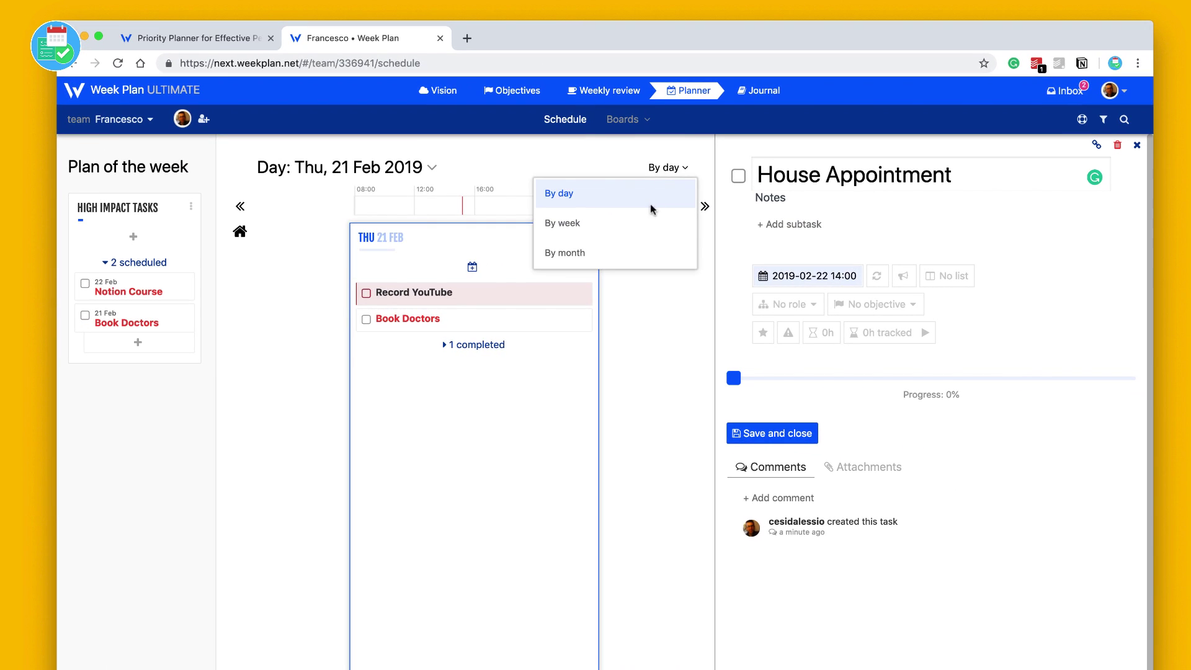
click(668, 138)
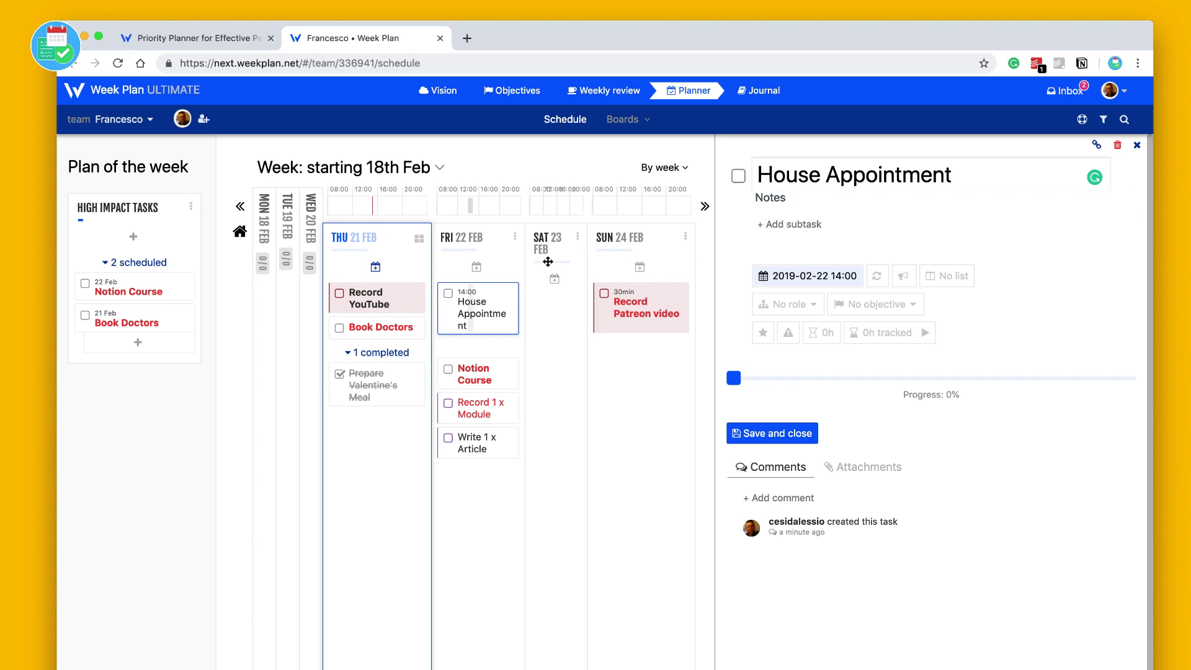
click(905, 280)
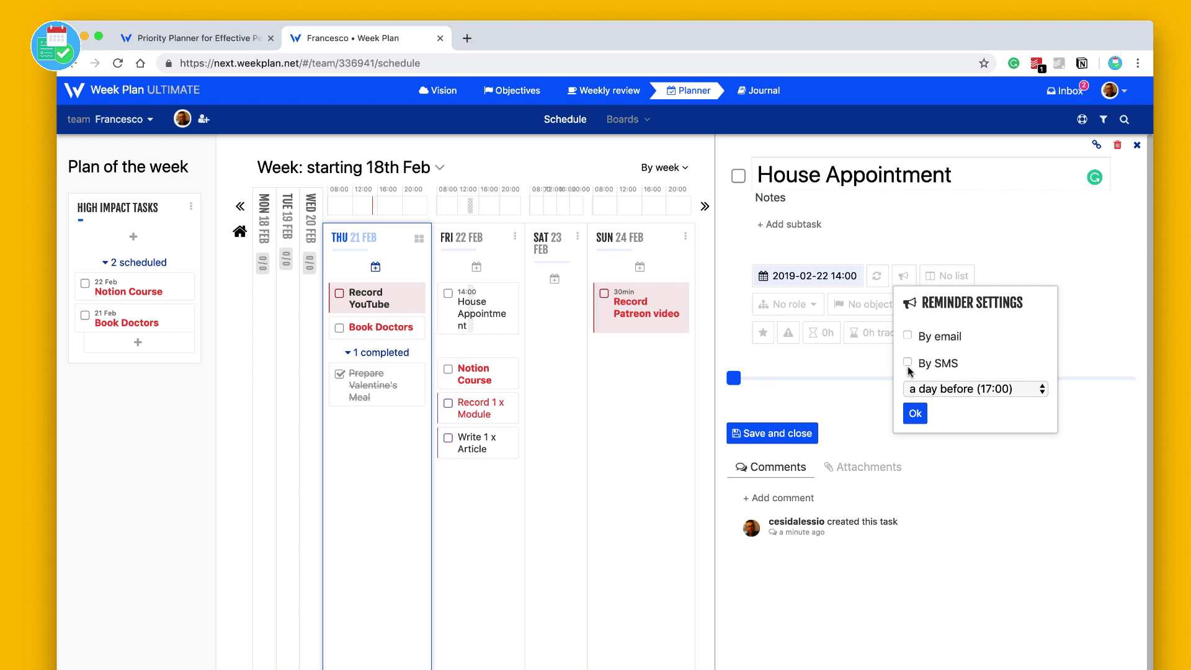
click(914, 413)
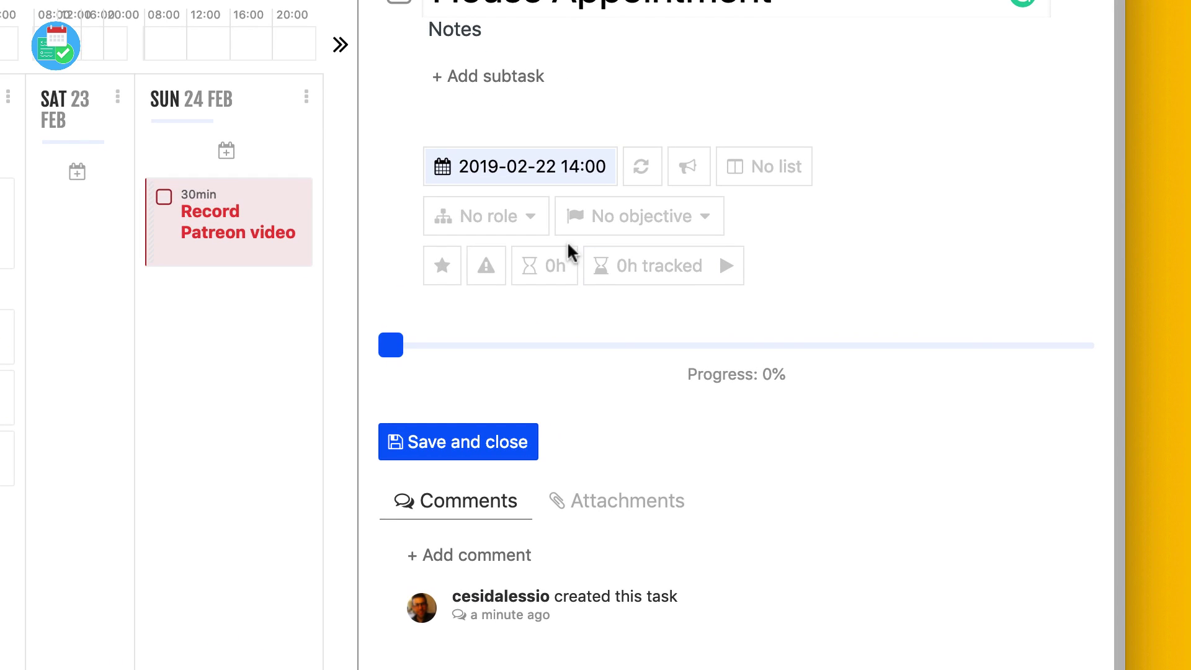
Set the duration of the "House Appointment" event to 2h and save it.
click(540, 273)
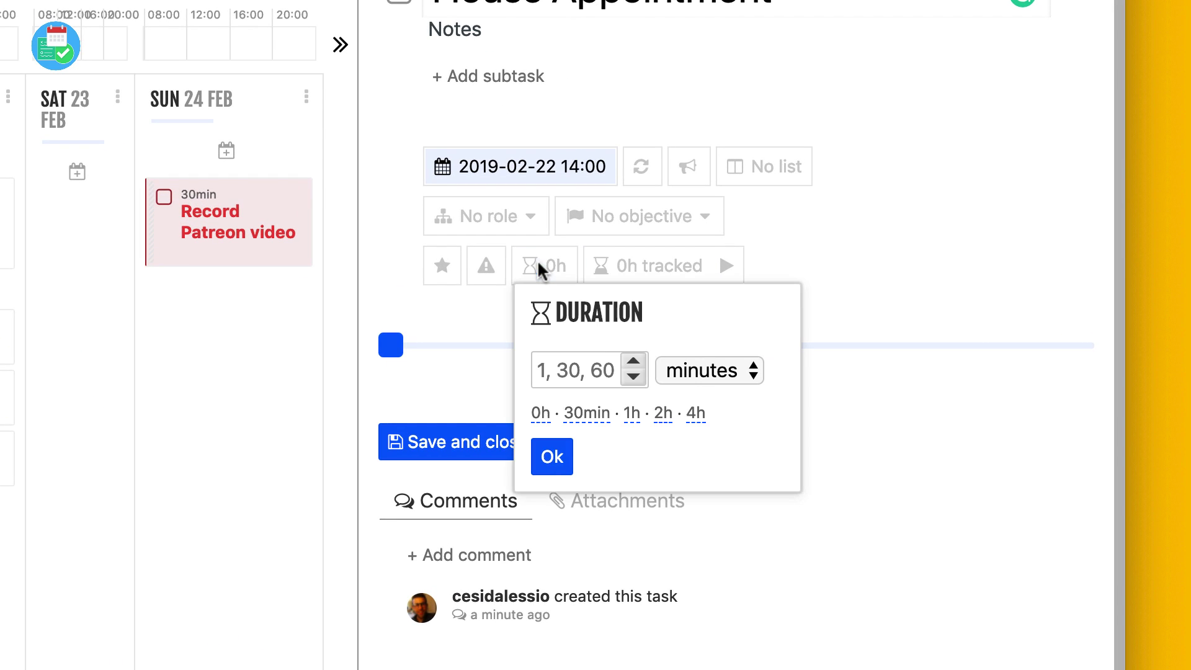
click(587, 412)
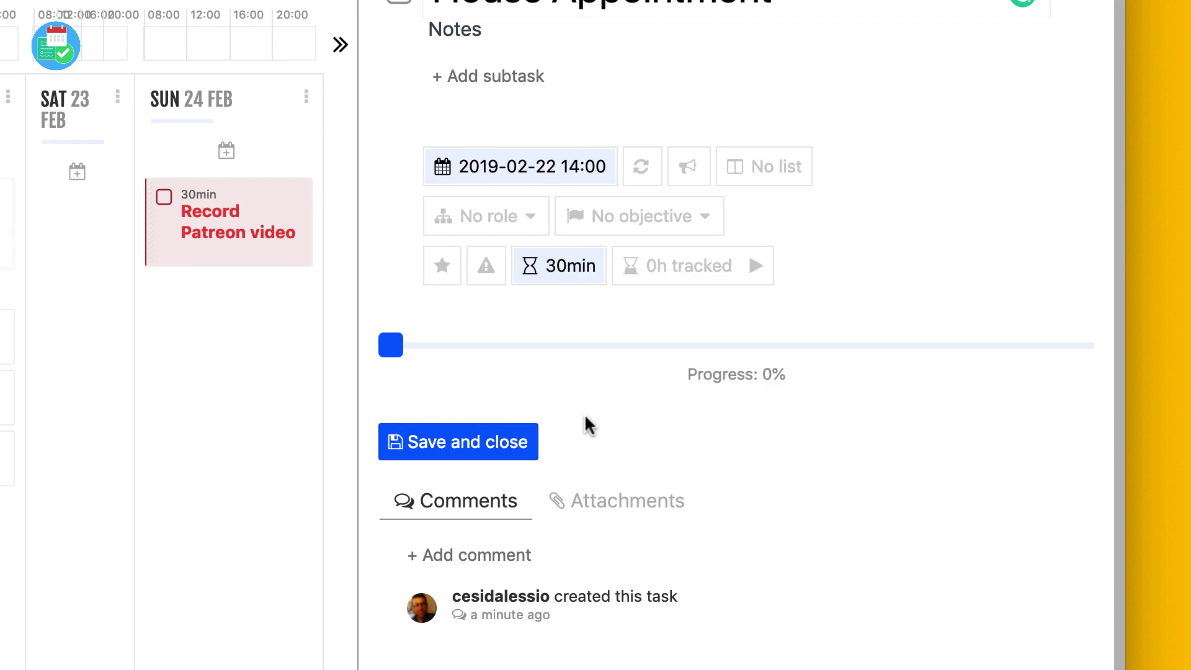
click(580, 270)
click(663, 412)
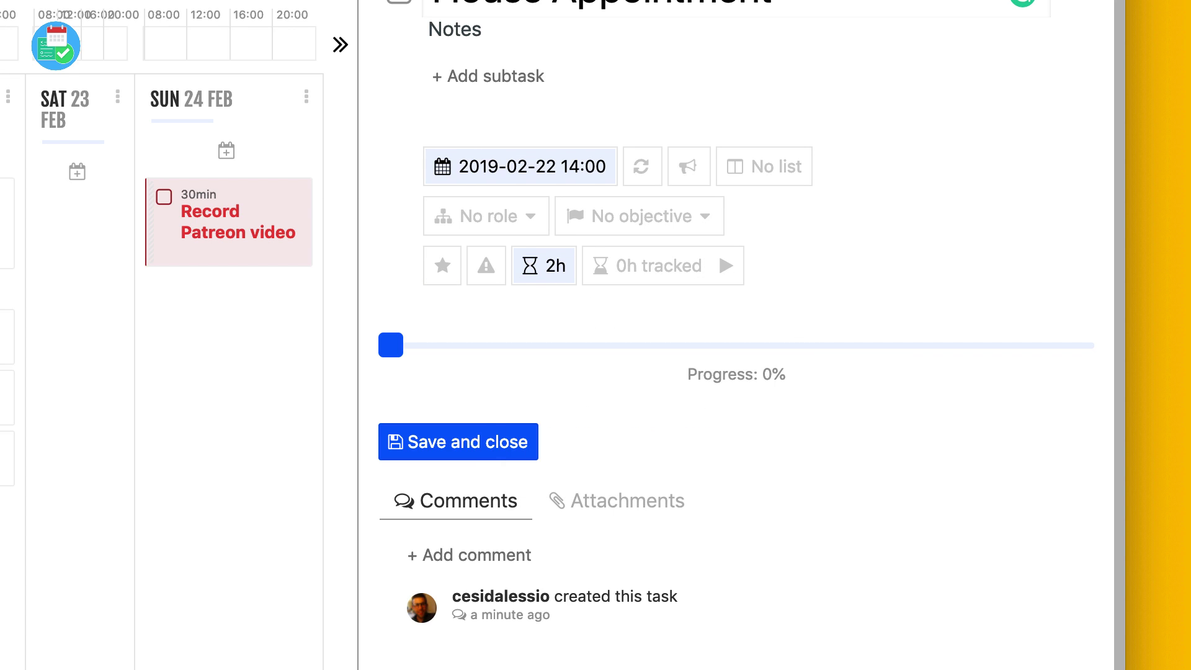
click(472, 442)
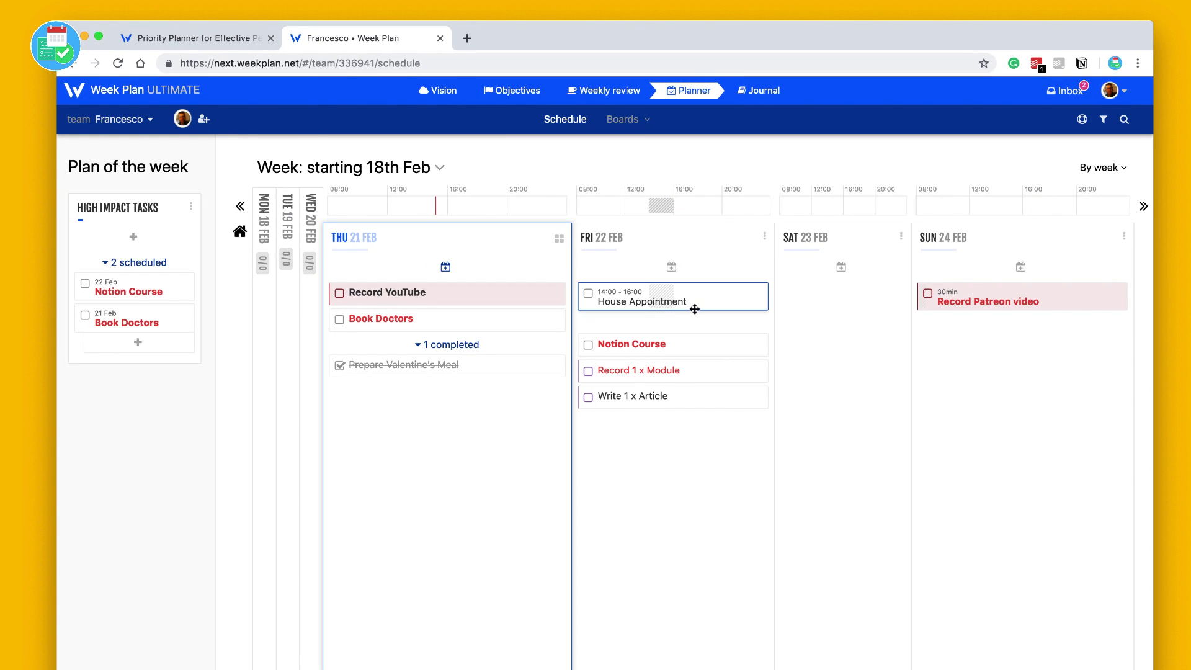
Check the attachments and comments of "House Appointment", set its progress to 28% and save it.
click(718, 296)
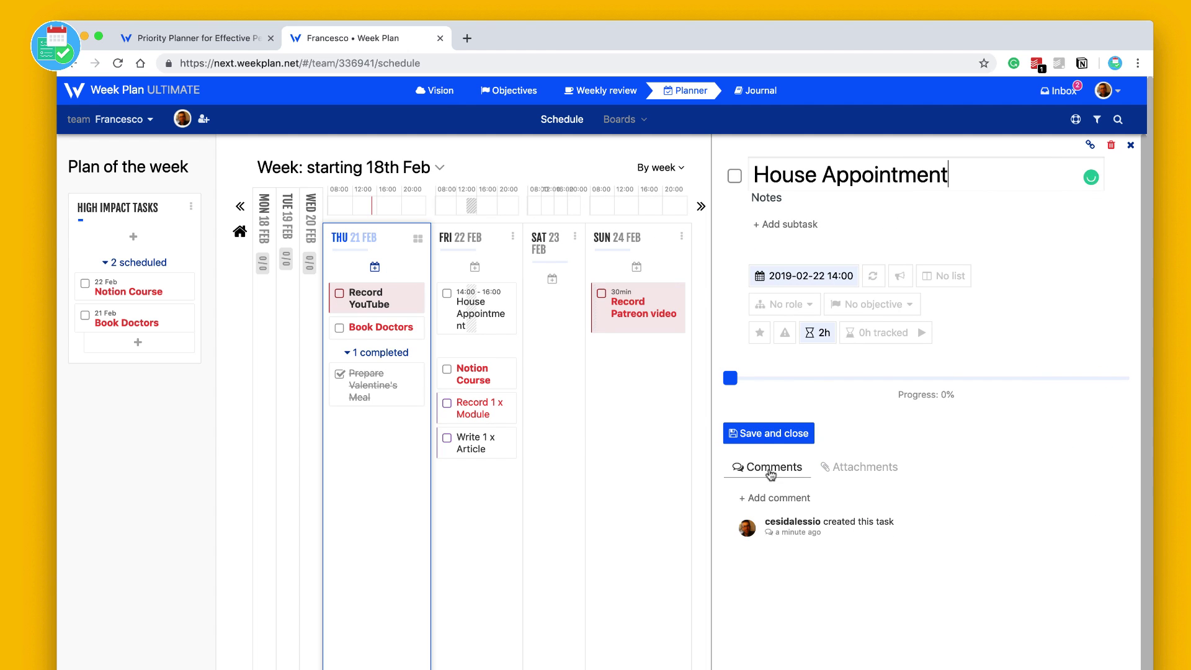
click(844, 474)
click(803, 478)
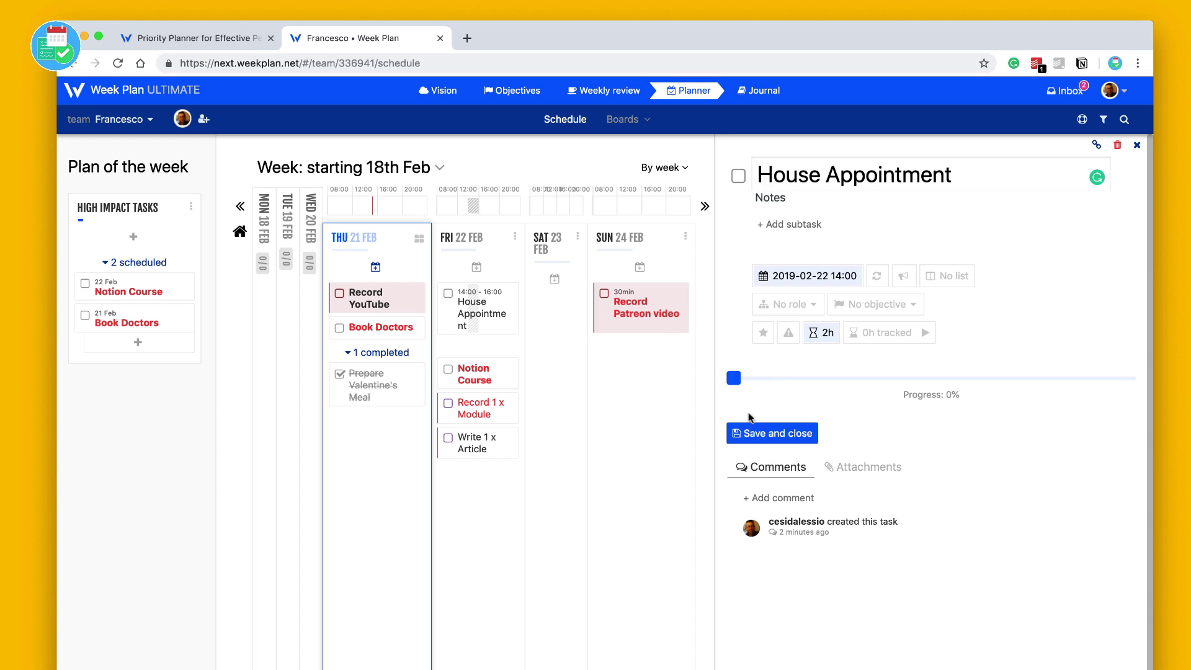
click(738, 378)
drag(737, 378, 845, 380)
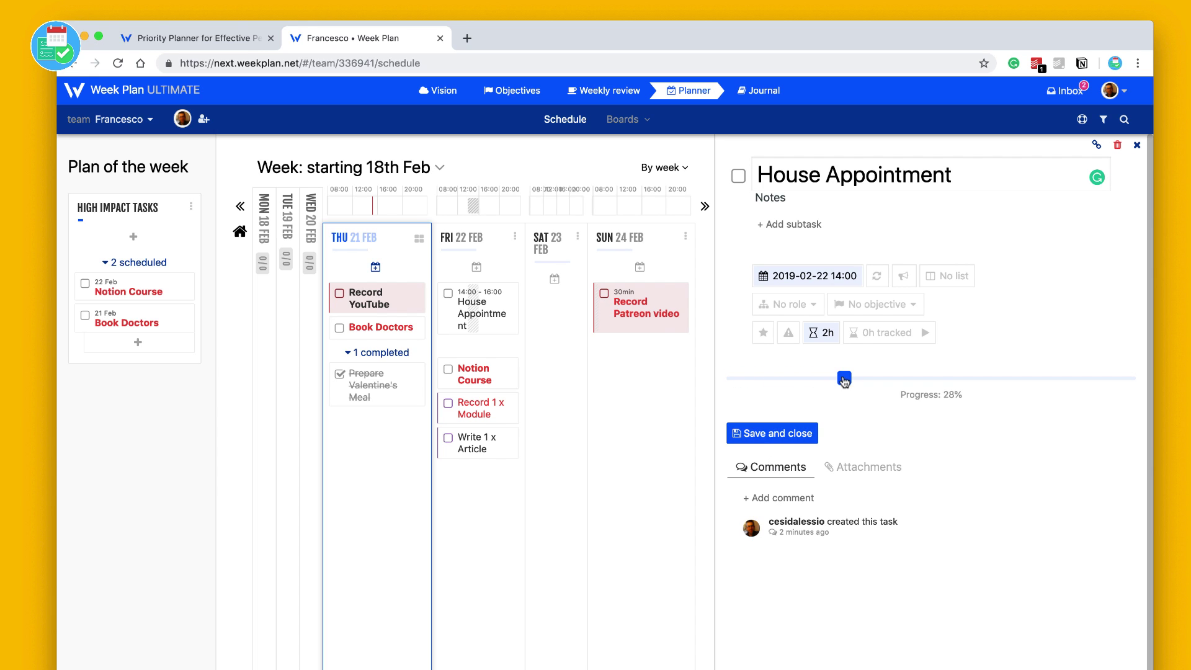
click(782, 433)
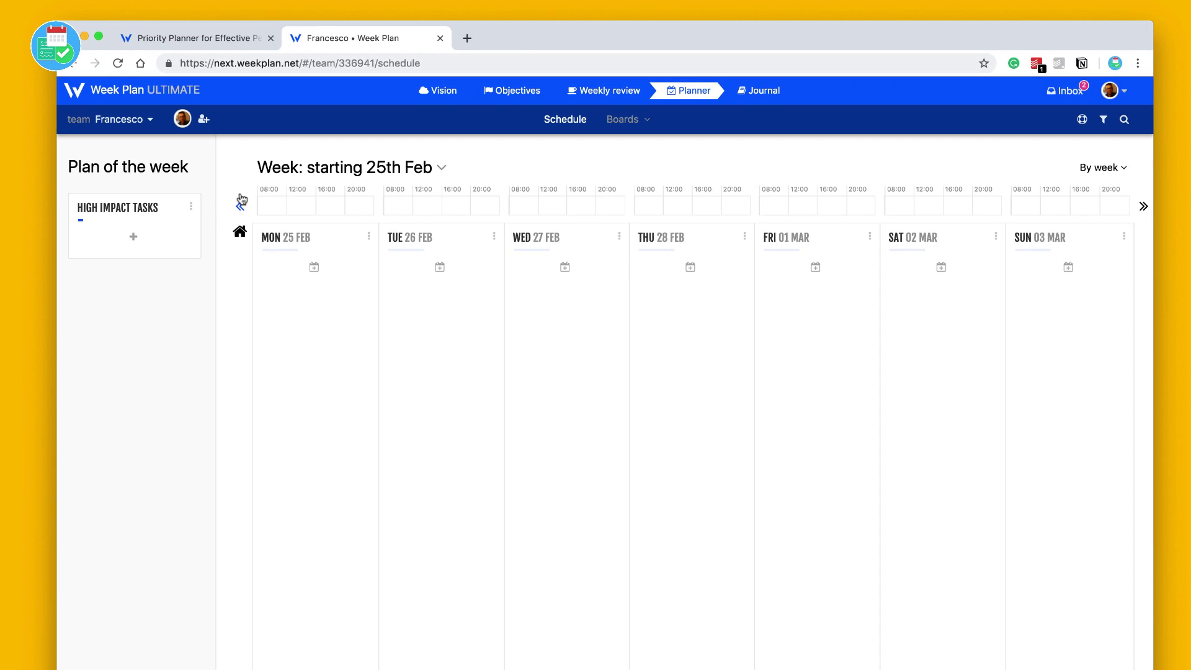
Return to the week starting 18 Feb, reset the "House Appointment" progress to 0% and save it.
click(241, 204)
click(685, 299)
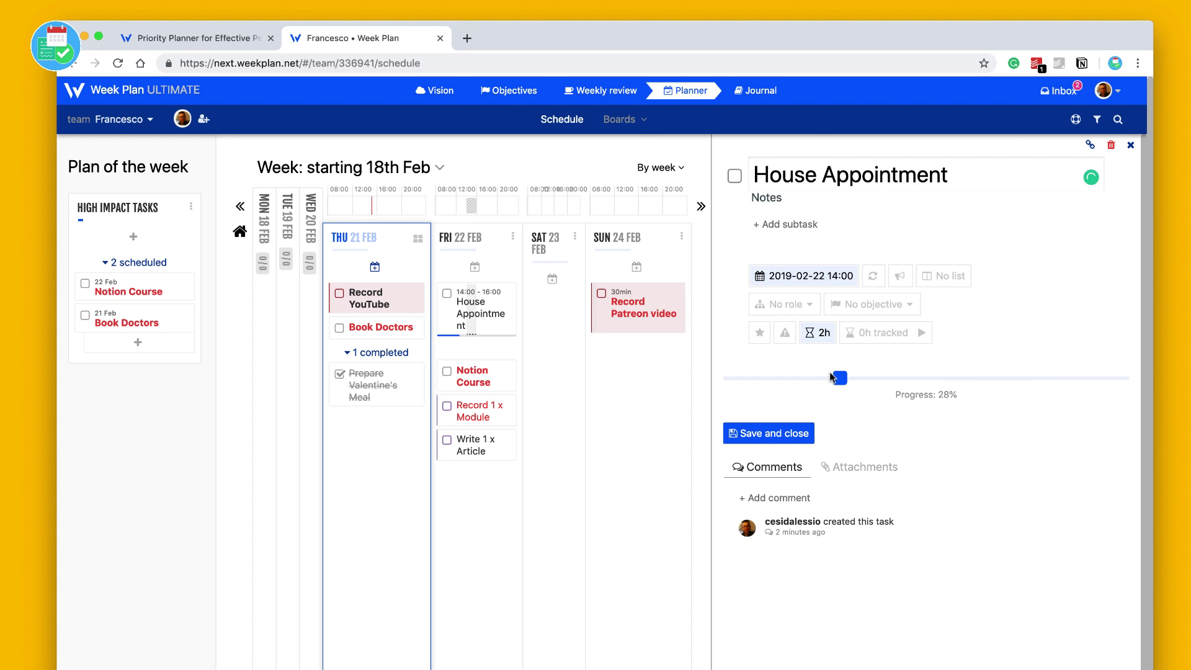
drag(831, 376, 729, 377)
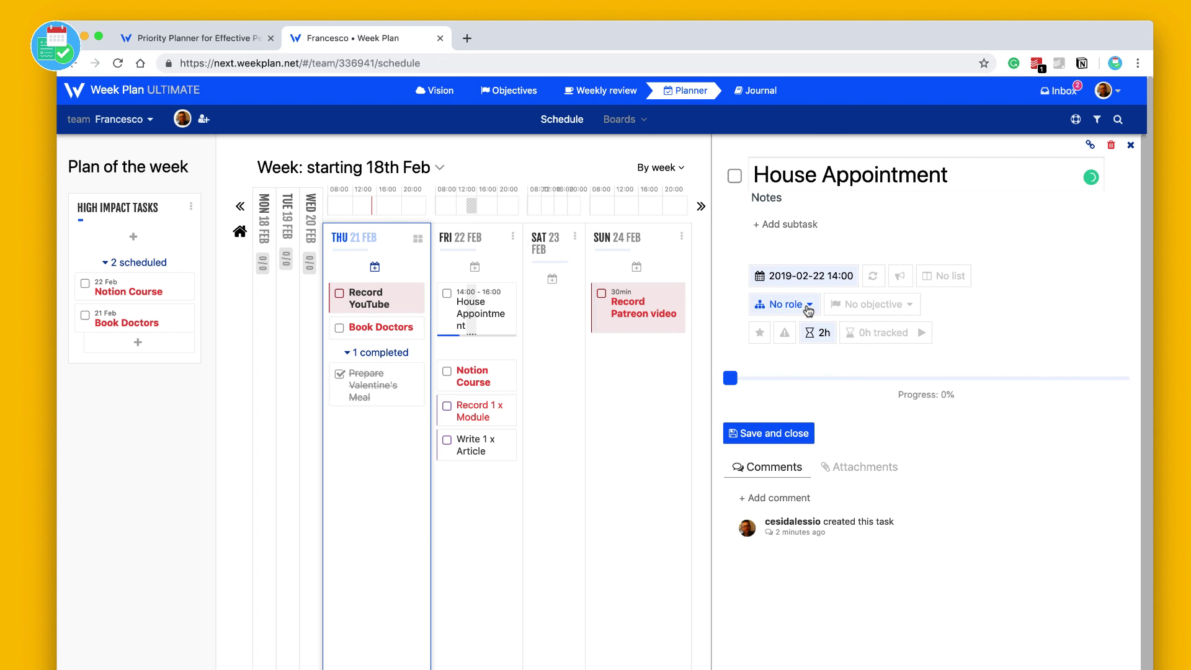
click(796, 433)
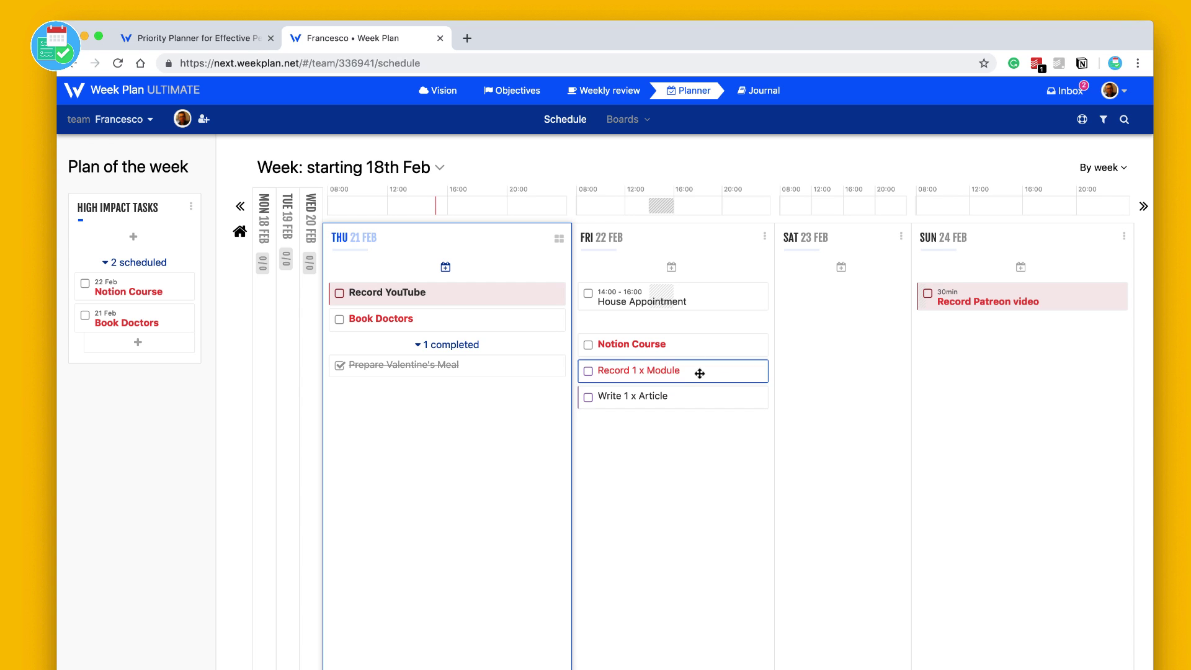
Set the progress of Thursday's "Record YouTube" task to 71% and save it.
click(486, 292)
drag(729, 380, 1010, 386)
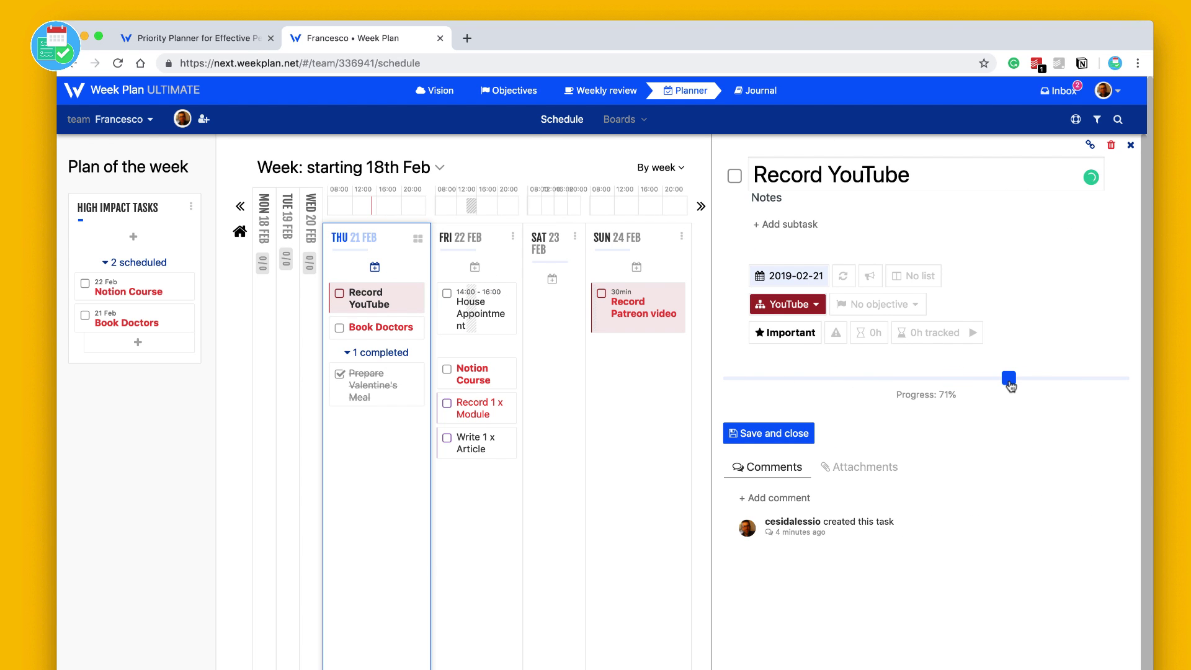
click(800, 432)
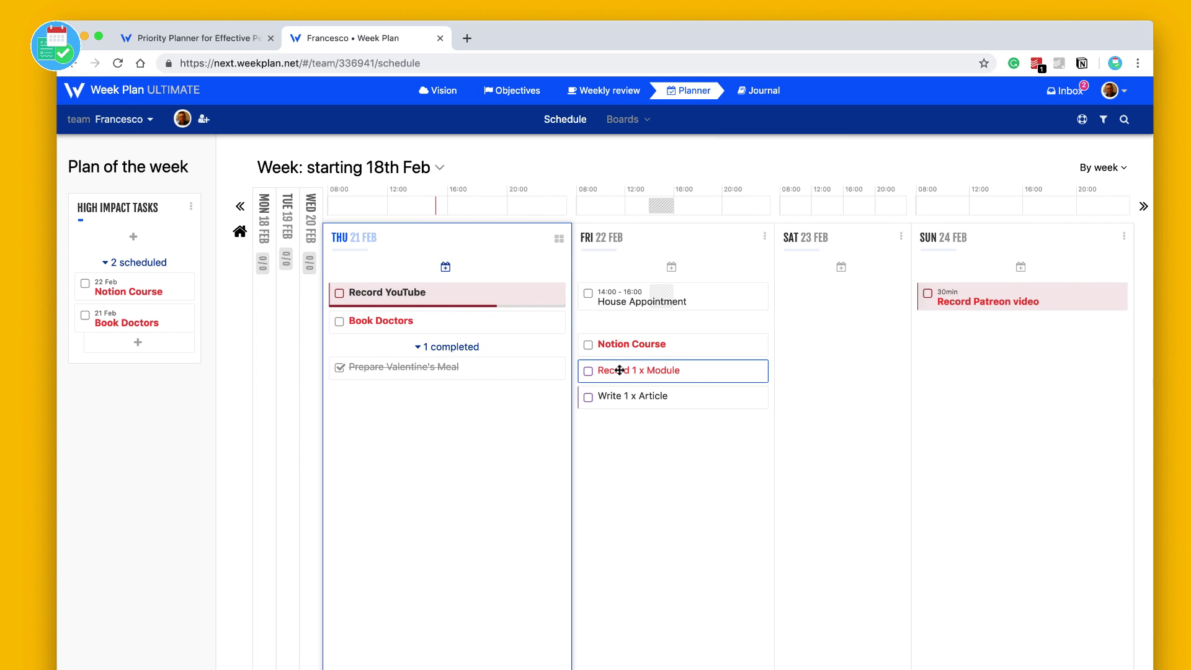
Examine the details of the "Book Doctors" task, including its high impact option, and close them.
click(513, 294)
click(408, 328)
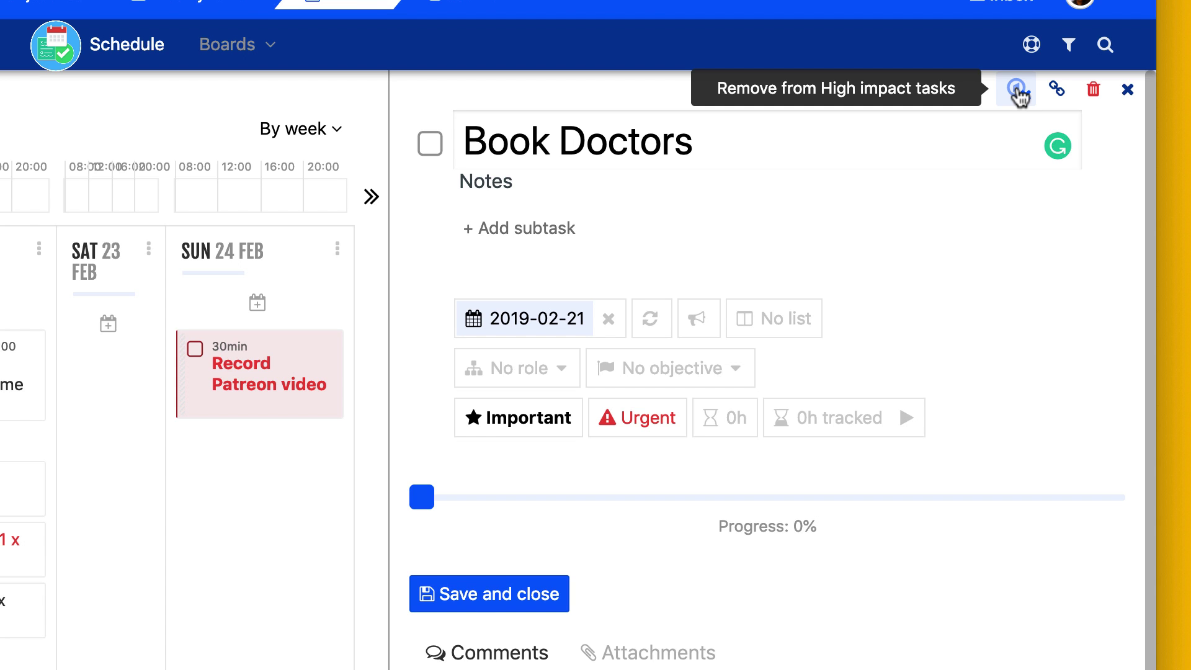
click(1128, 90)
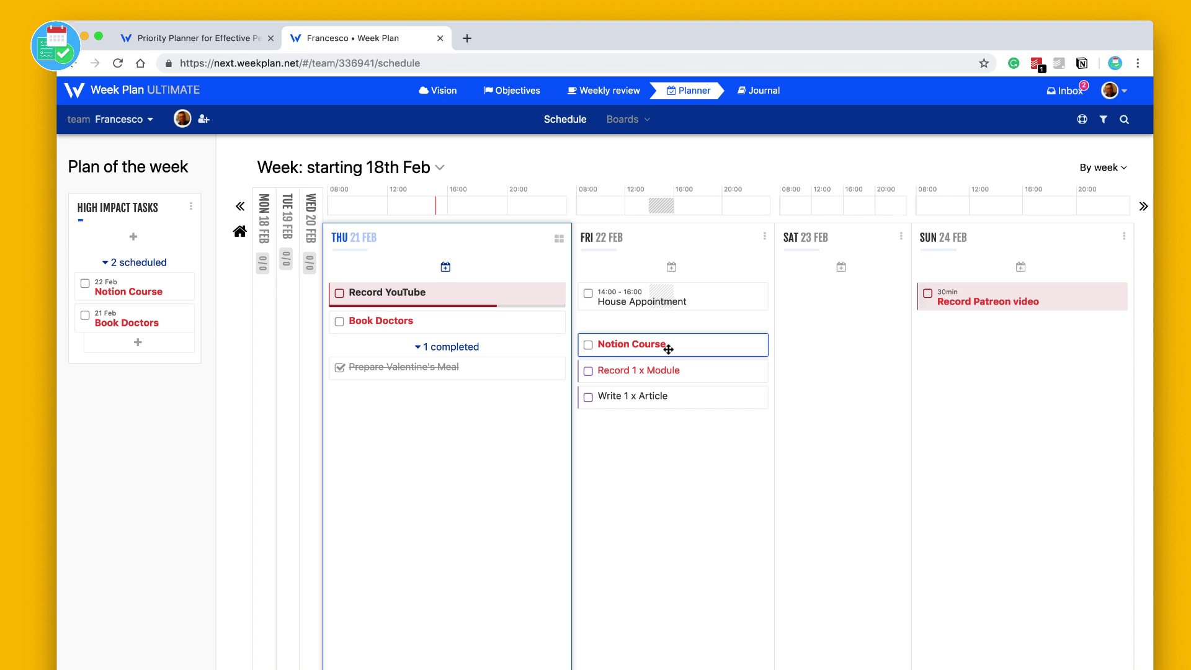
Schedule the "Notion Course" task at 16:00 on Friday 22 Feb's timeline.
drag(668, 350, 682, 205)
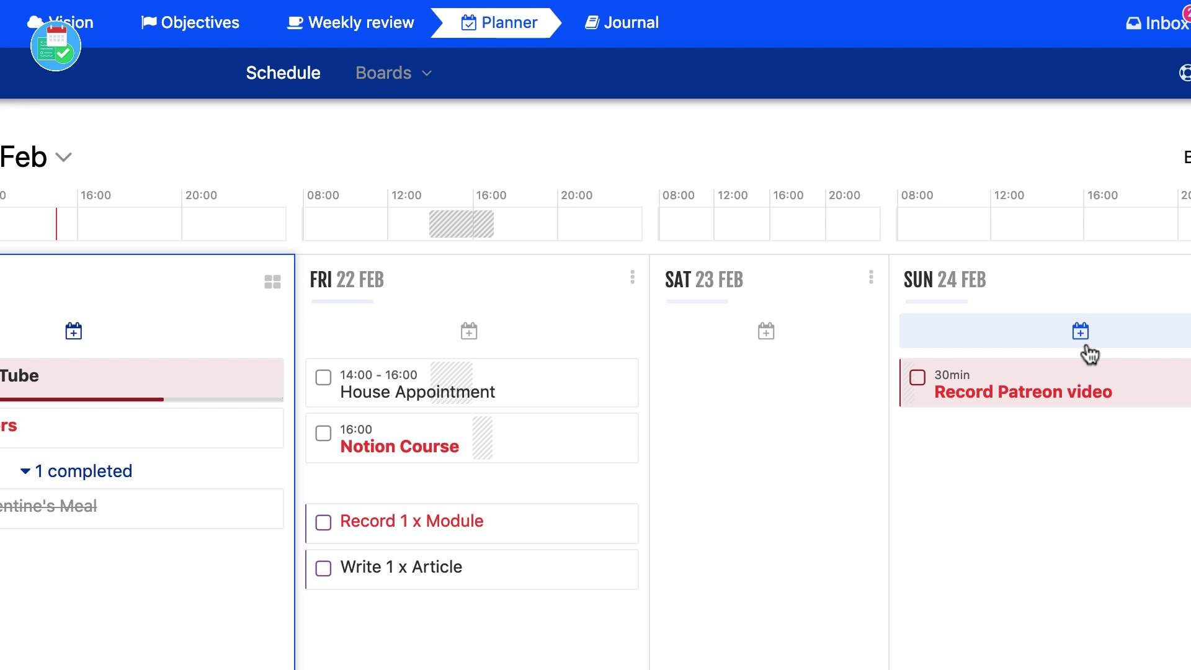
Review the schedule by month and by day past Thursday 21 Feb, and return to the by-week view.
click(1184, 157)
click(1182, 305)
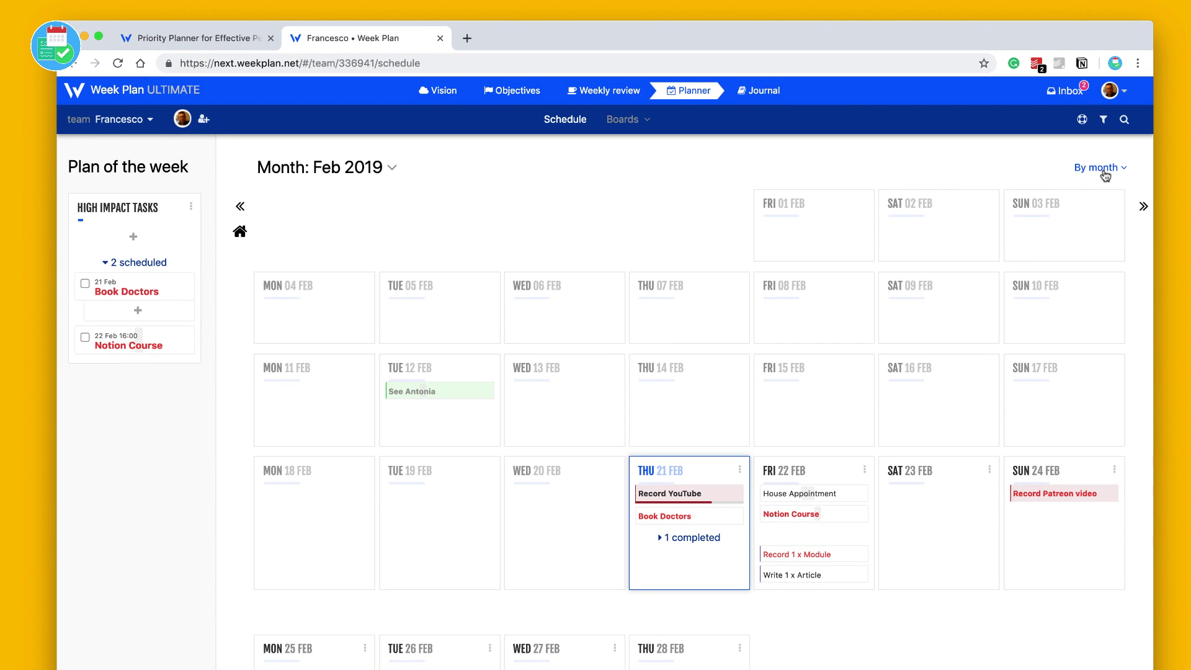
click(1177, 157)
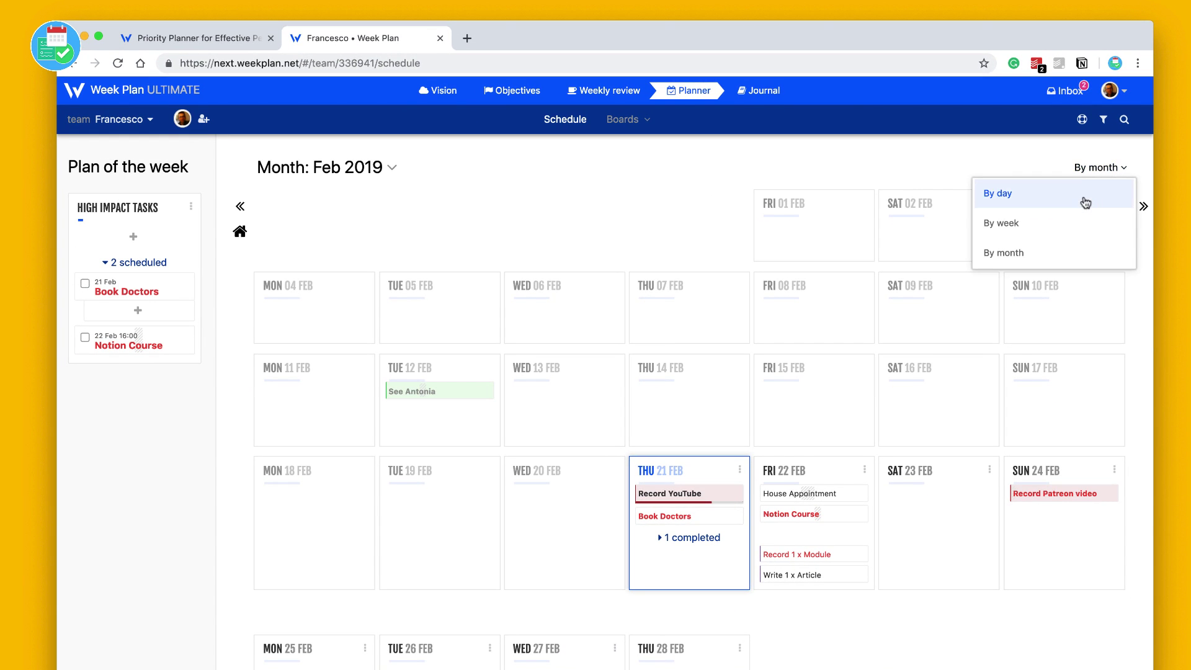
click(1086, 203)
click(1144, 207)
click(1145, 207)
click(1144, 207)
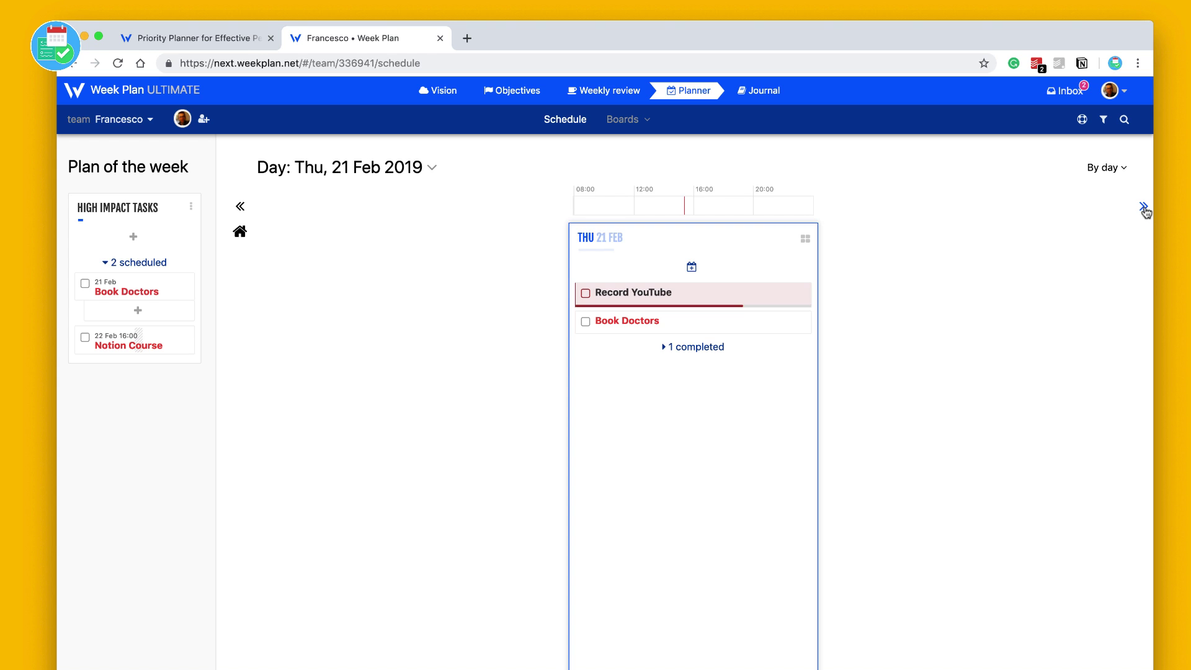
click(1145, 209)
click(1145, 208)
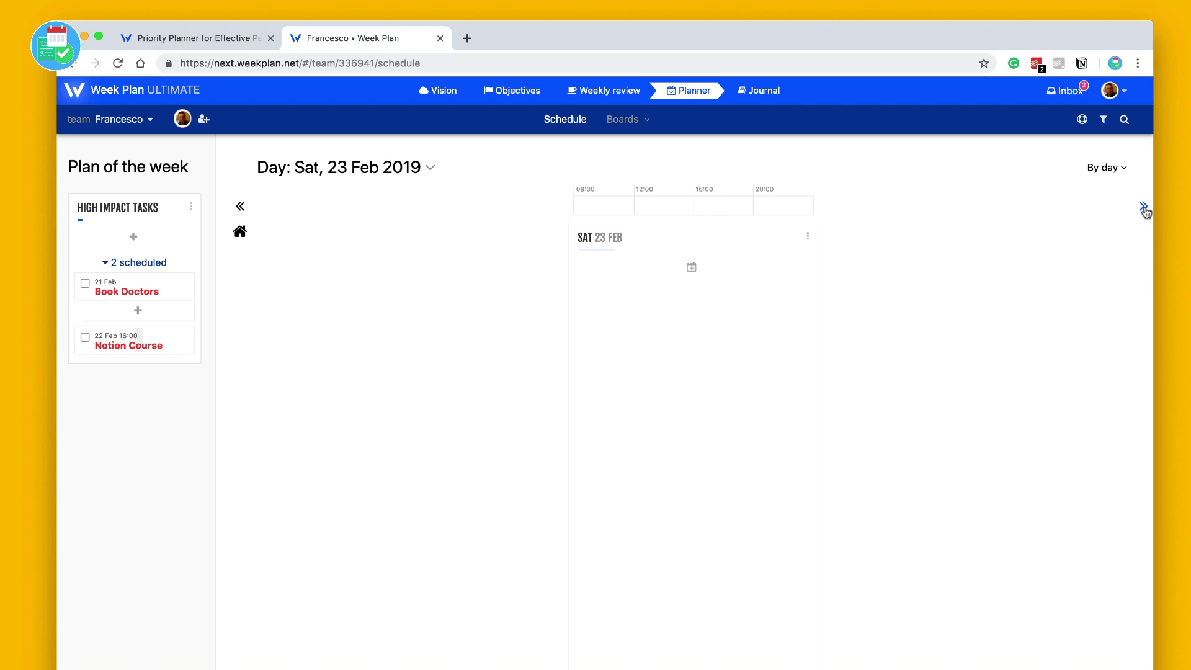
click(1121, 169)
click(1077, 224)
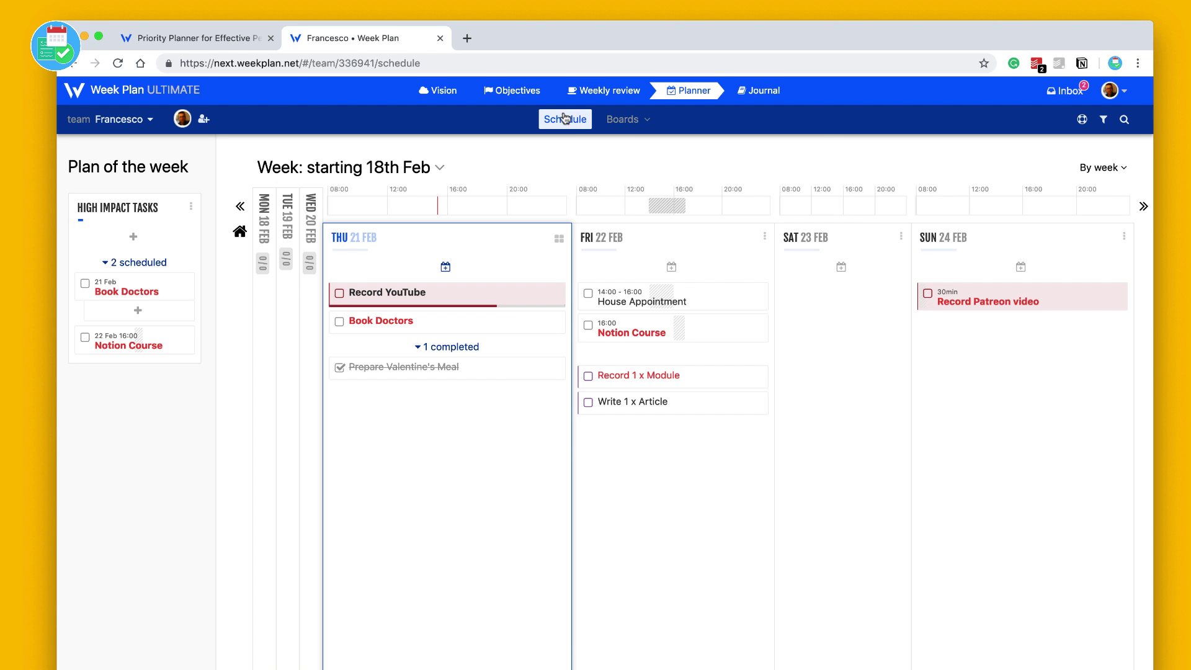
Open the Backlog by Roles board and examine the details of the "Organize List of Questions for Mortgage Advisor" task.
click(629, 120)
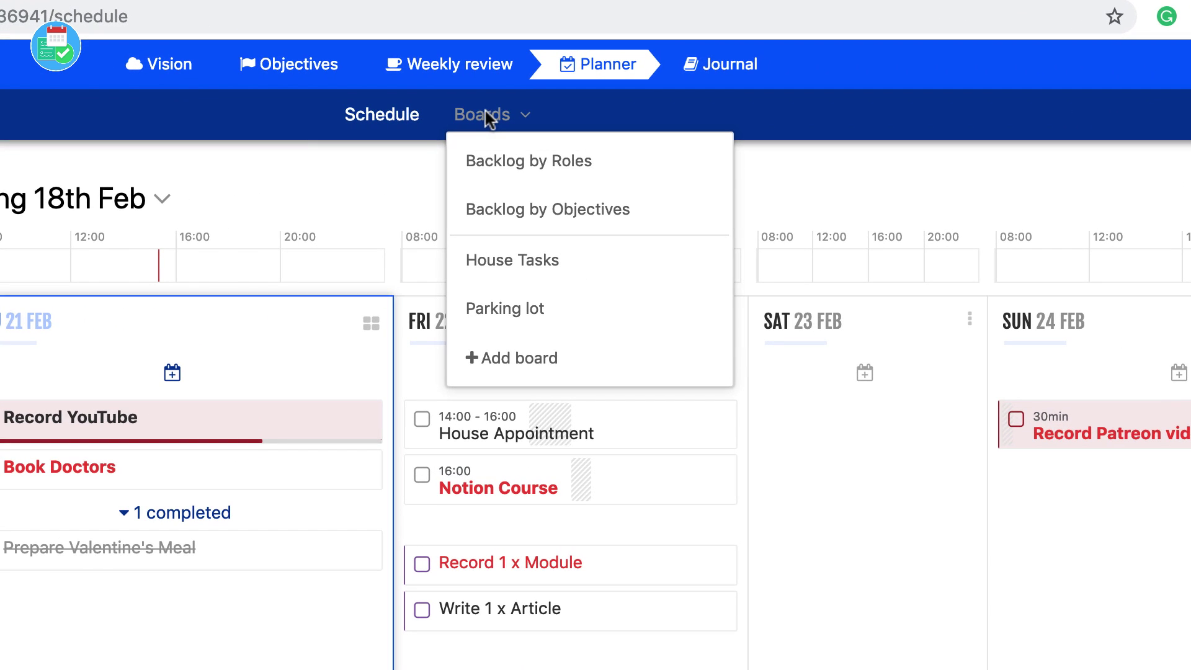
click(528, 172)
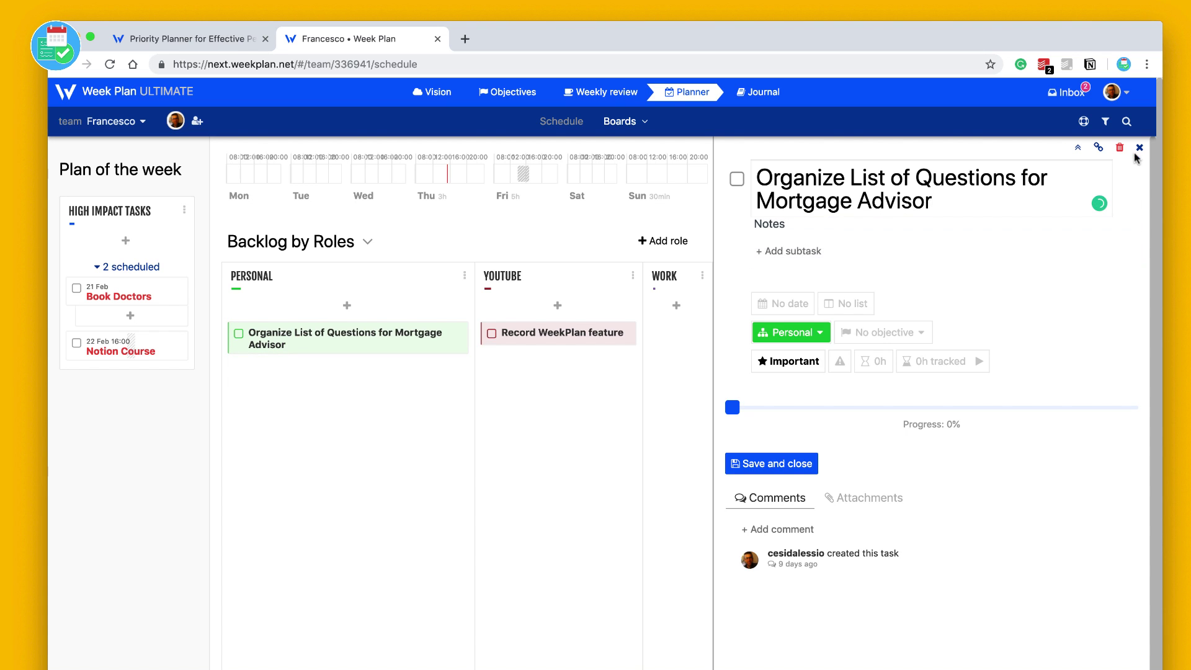
click(1139, 147)
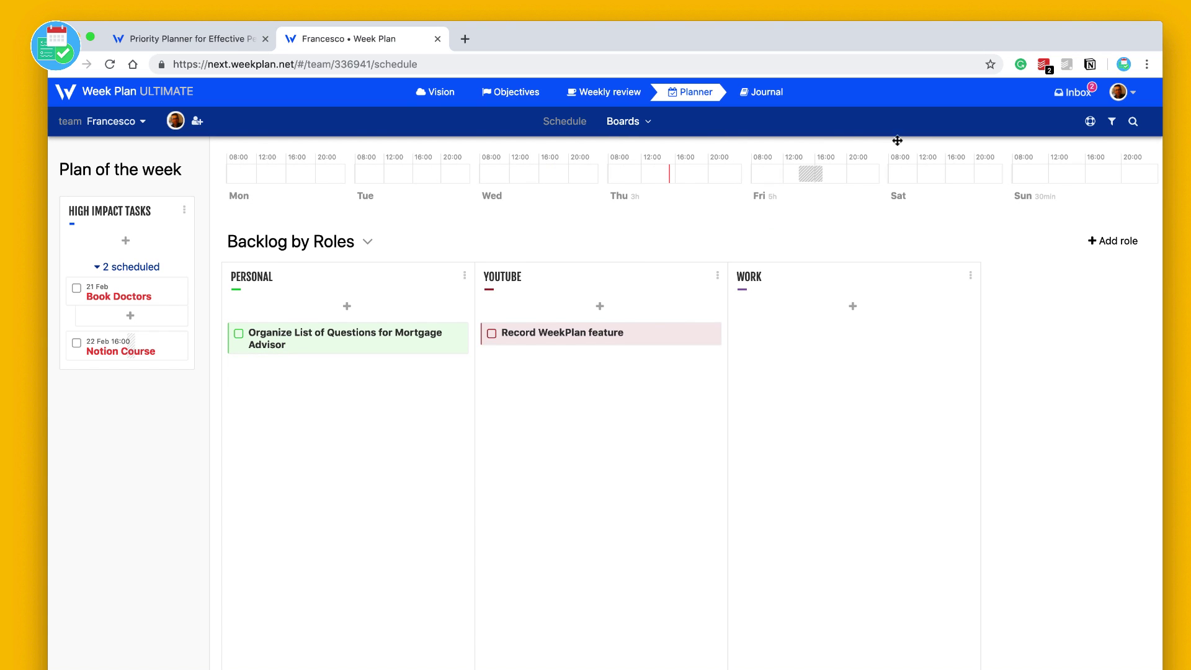
click(346, 307)
click(433, 342)
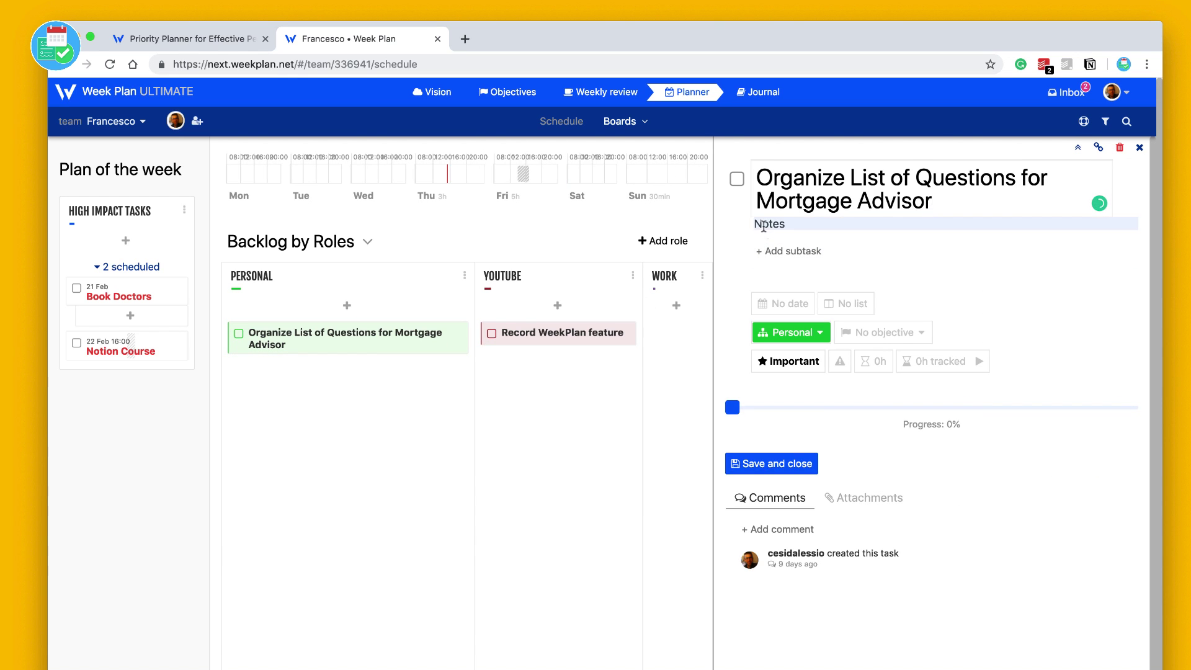
click(1140, 148)
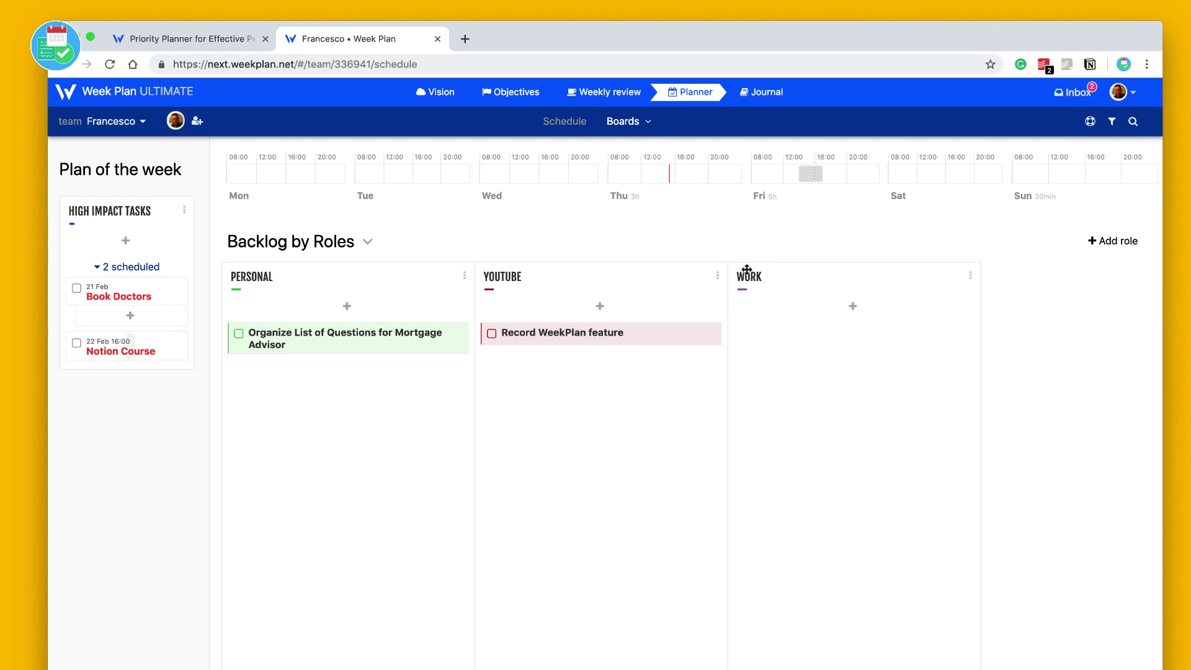
Open the House Tasks board and view its editing options without changing its name.
click(651, 121)
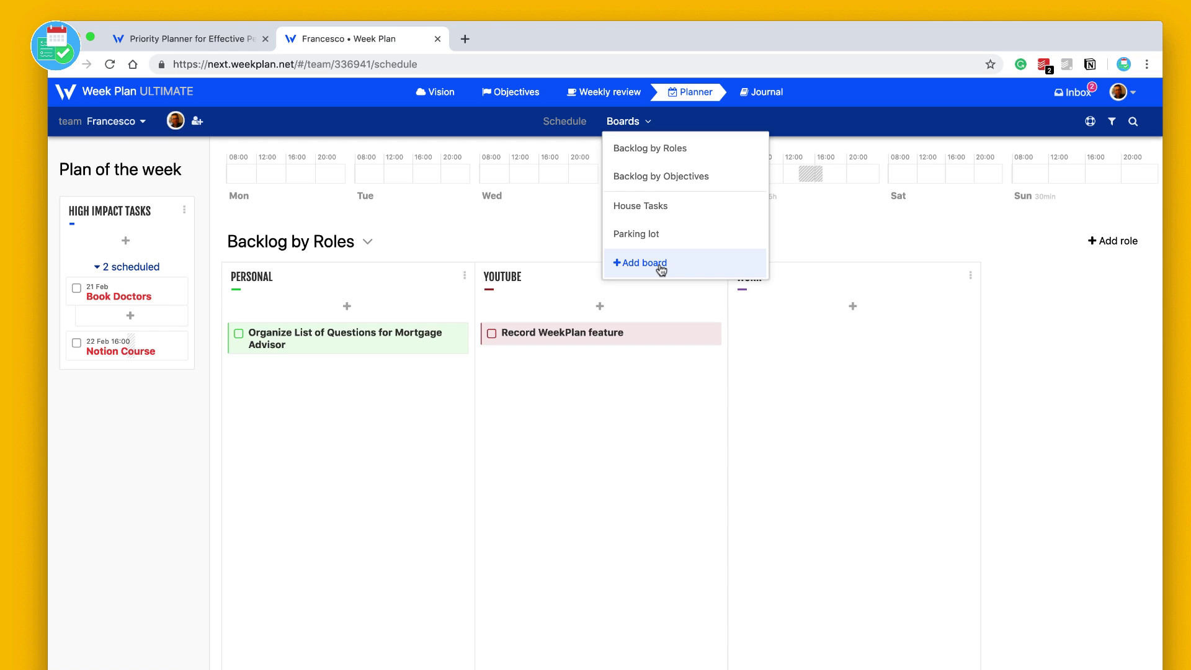
click(650, 207)
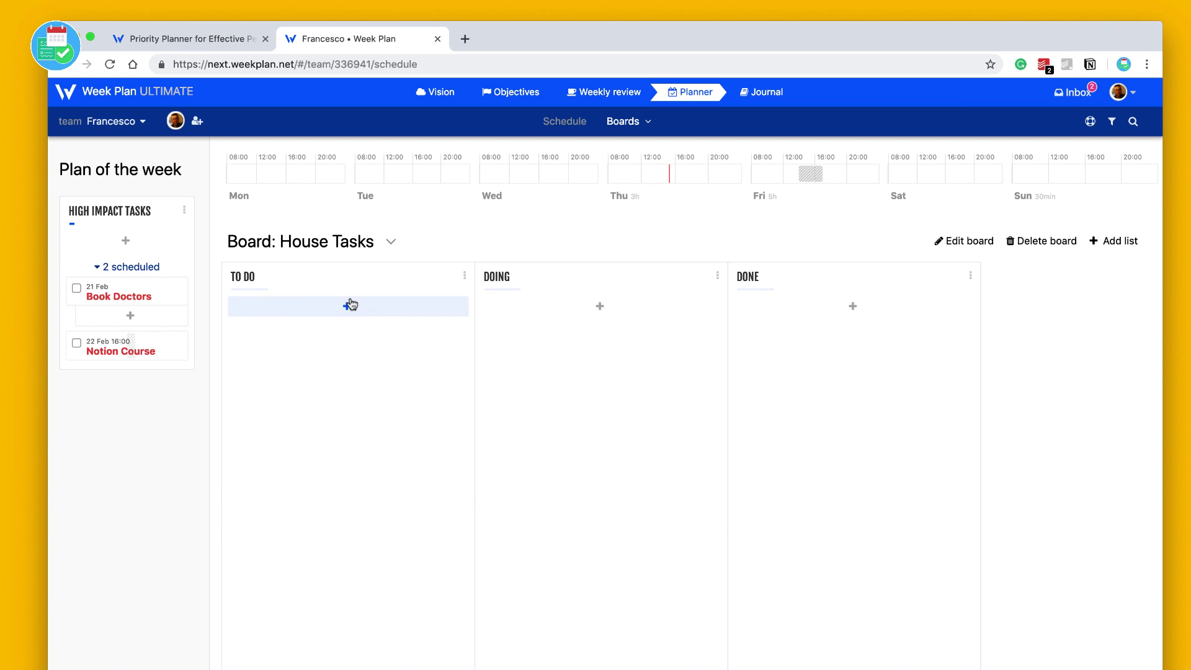
click(944, 240)
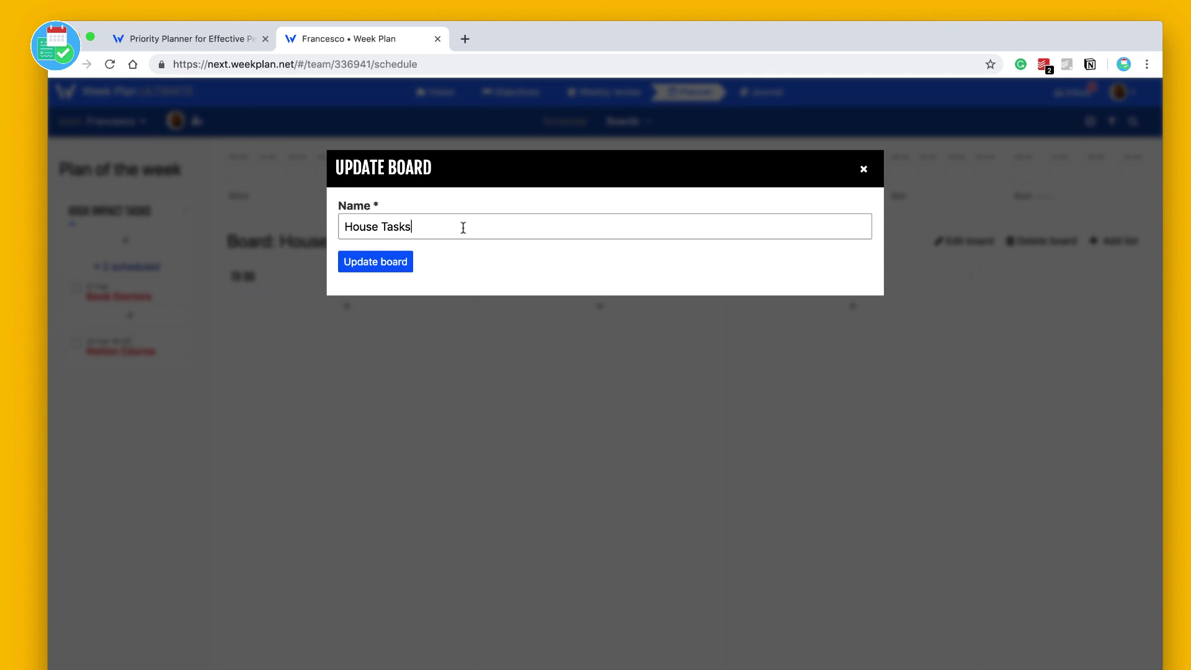
click(864, 169)
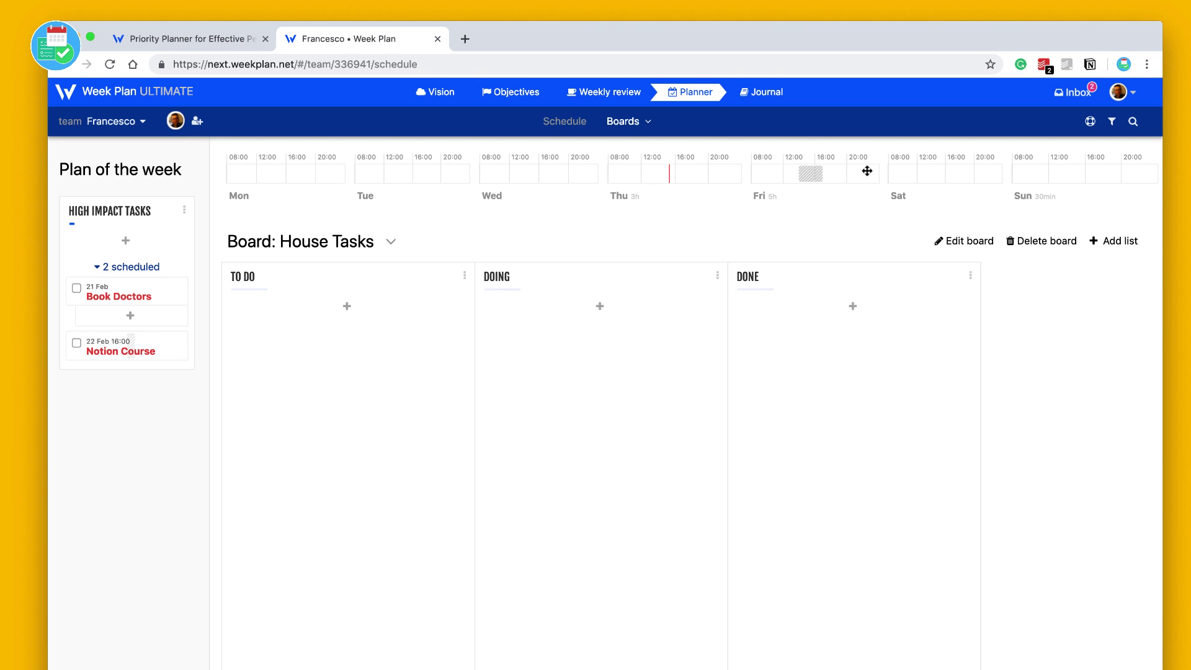
View the options for adding a list and a To Do task on the House Tasks board without creating either.
click(1123, 244)
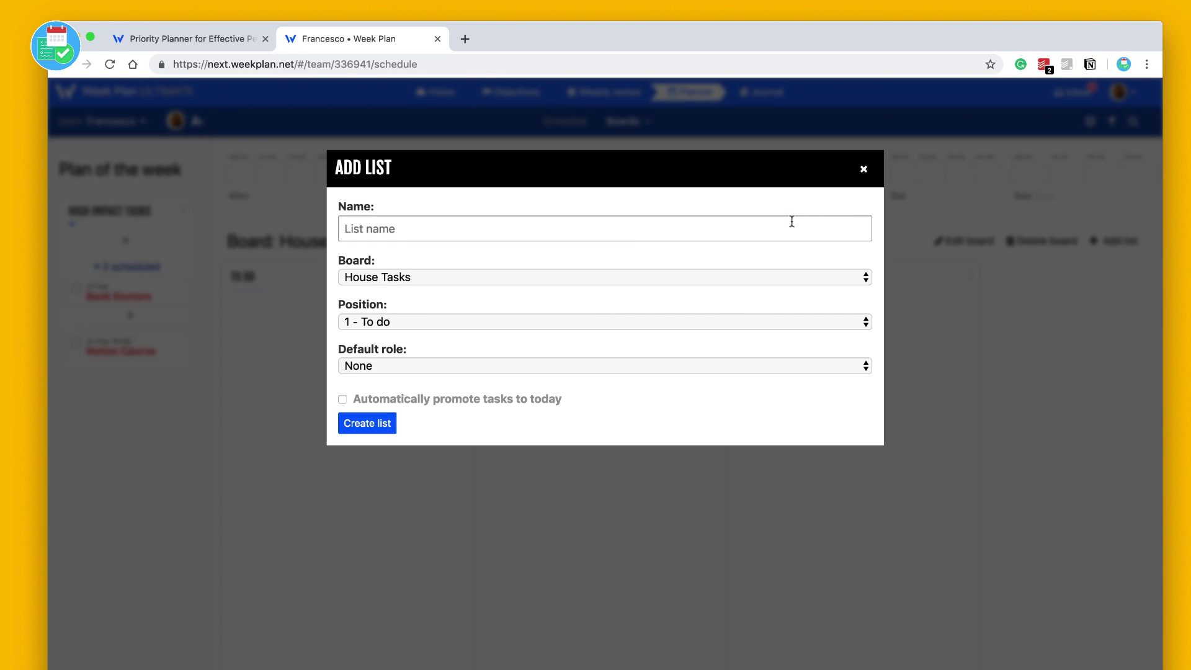
click(864, 170)
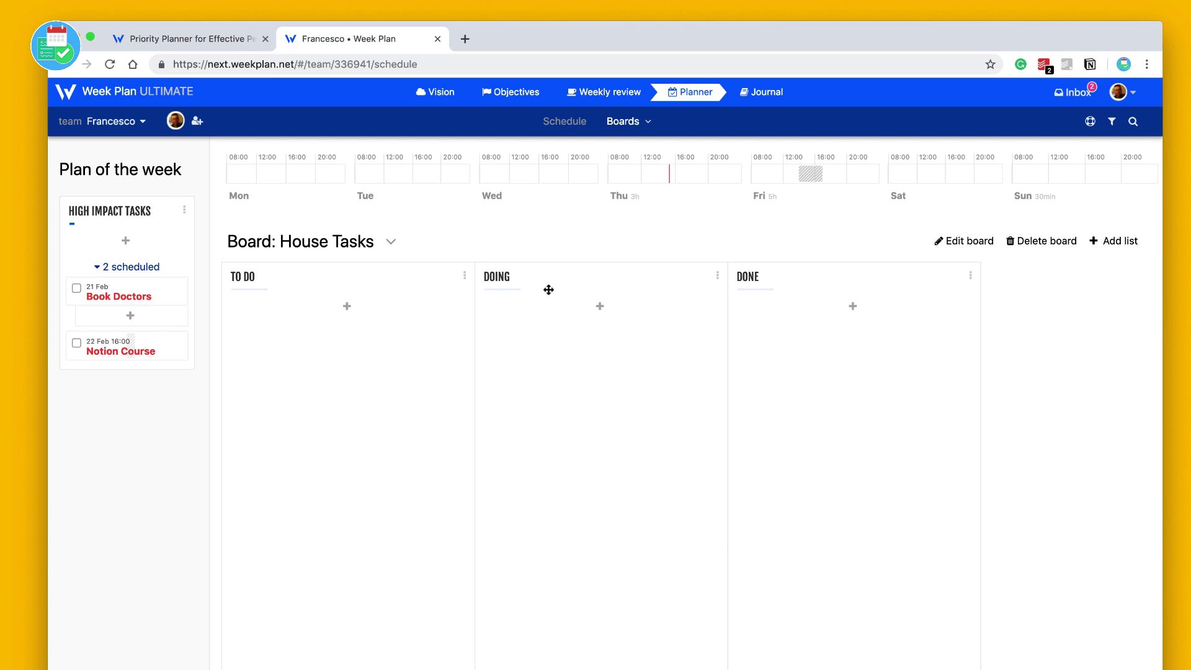
click(357, 312)
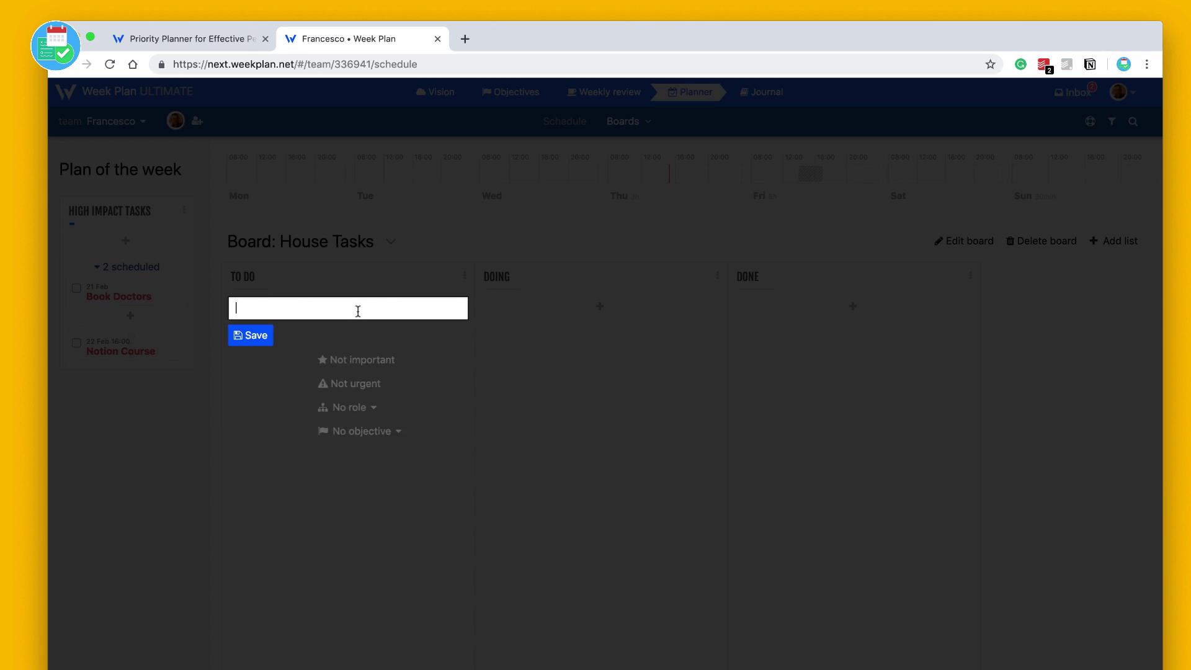
click(410, 260)
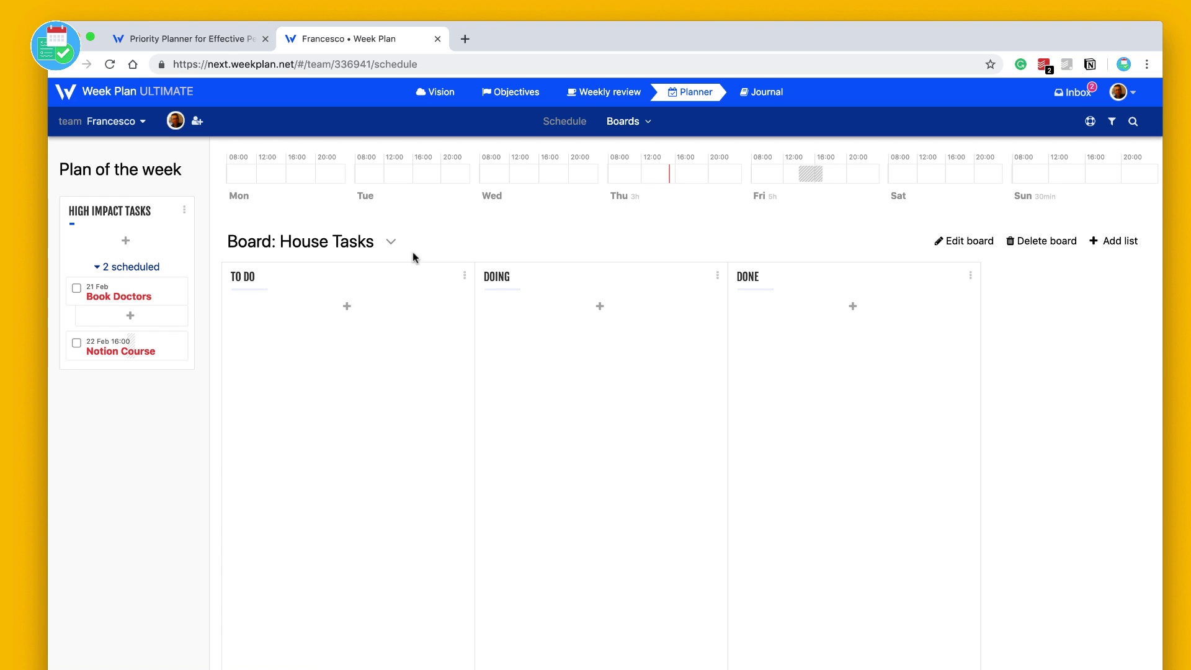
Review the lists on the Parking lot board and return to the weekly schedule.
click(649, 122)
click(670, 233)
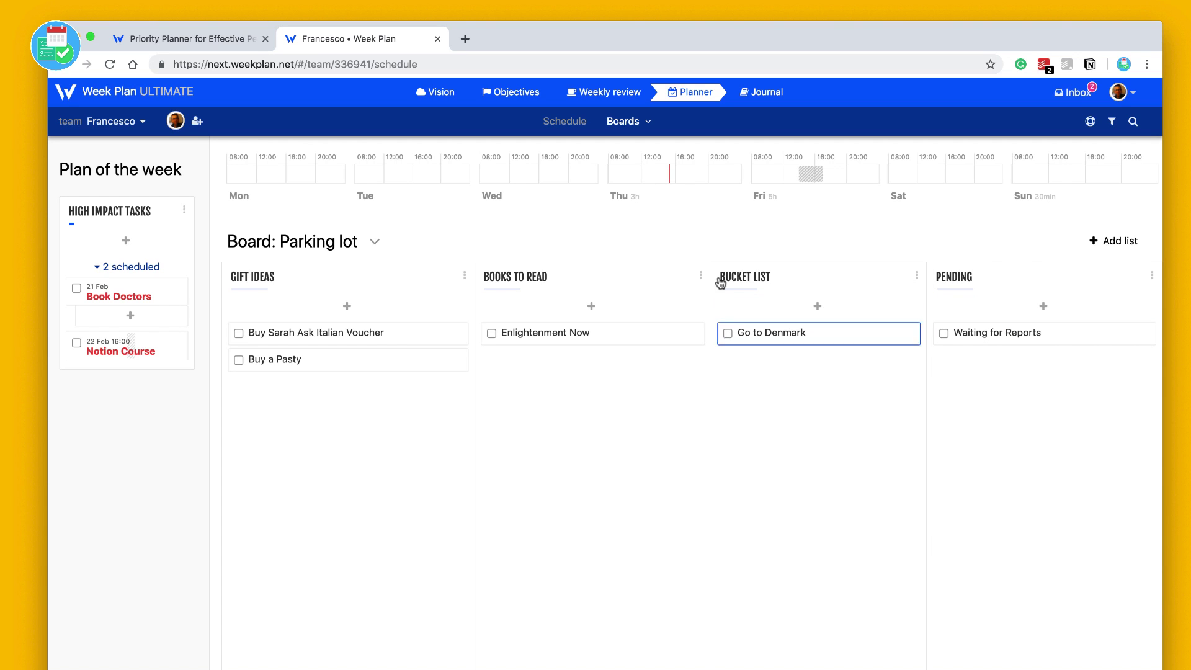
click(654, 127)
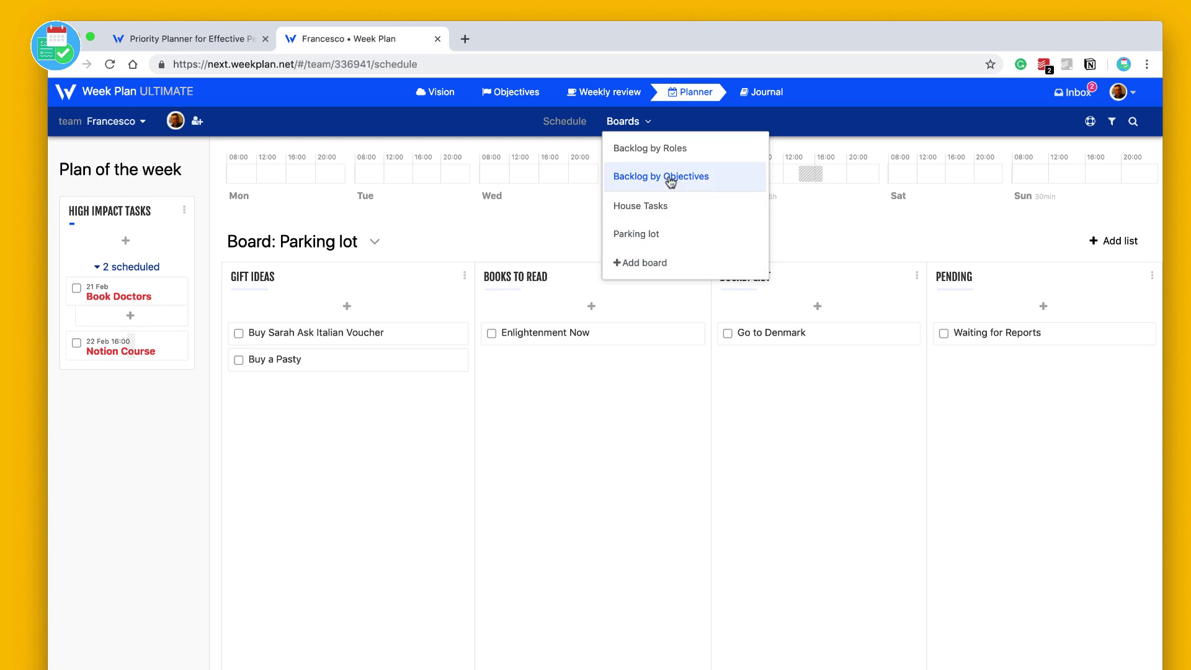
click(570, 125)
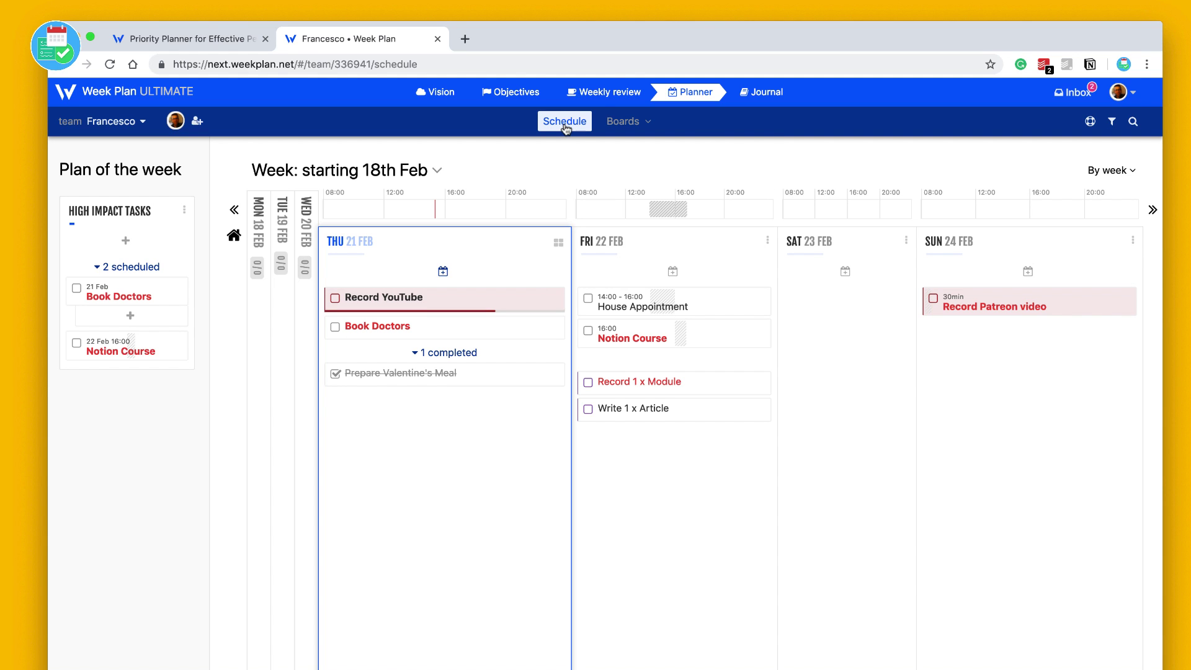
Filter the weekly schedule by the account's user and the YouTube role, and check Thursday's completed tasks.
click(1112, 122)
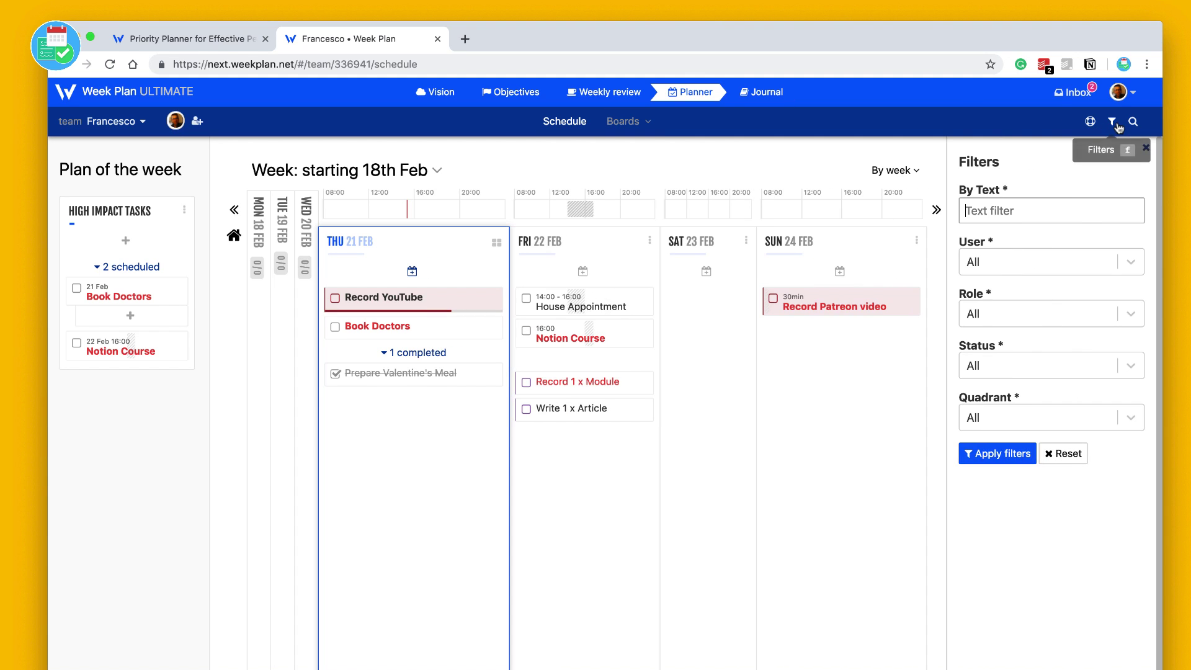
click(1127, 259)
click(1106, 323)
click(1106, 323)
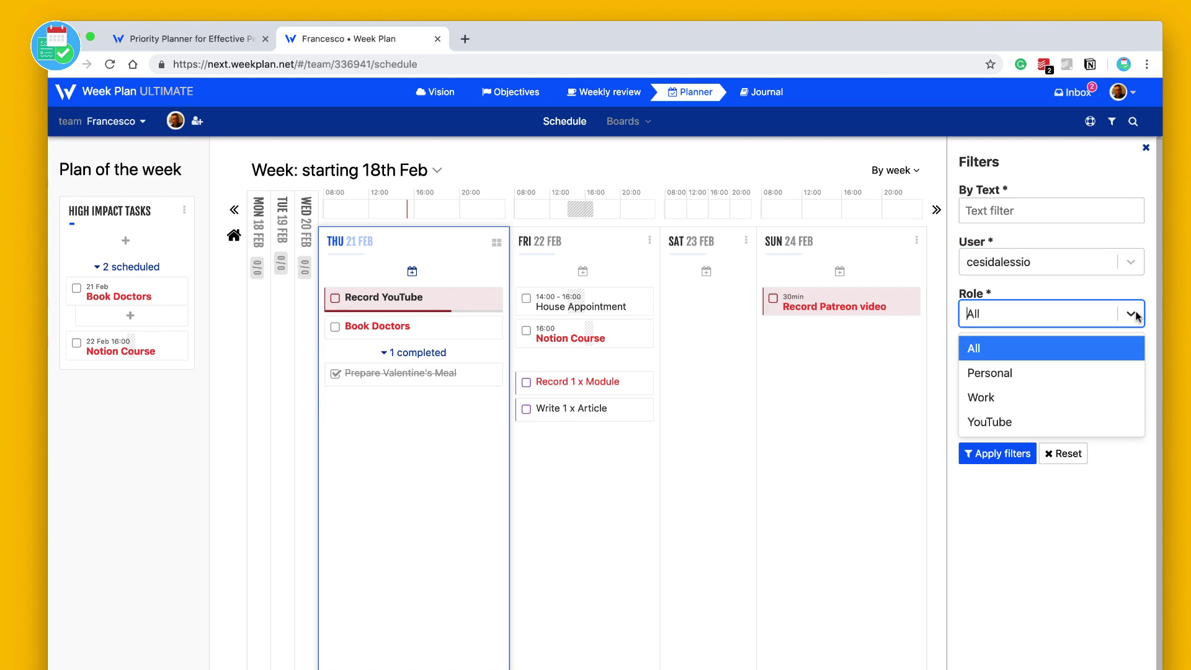
click(1048, 422)
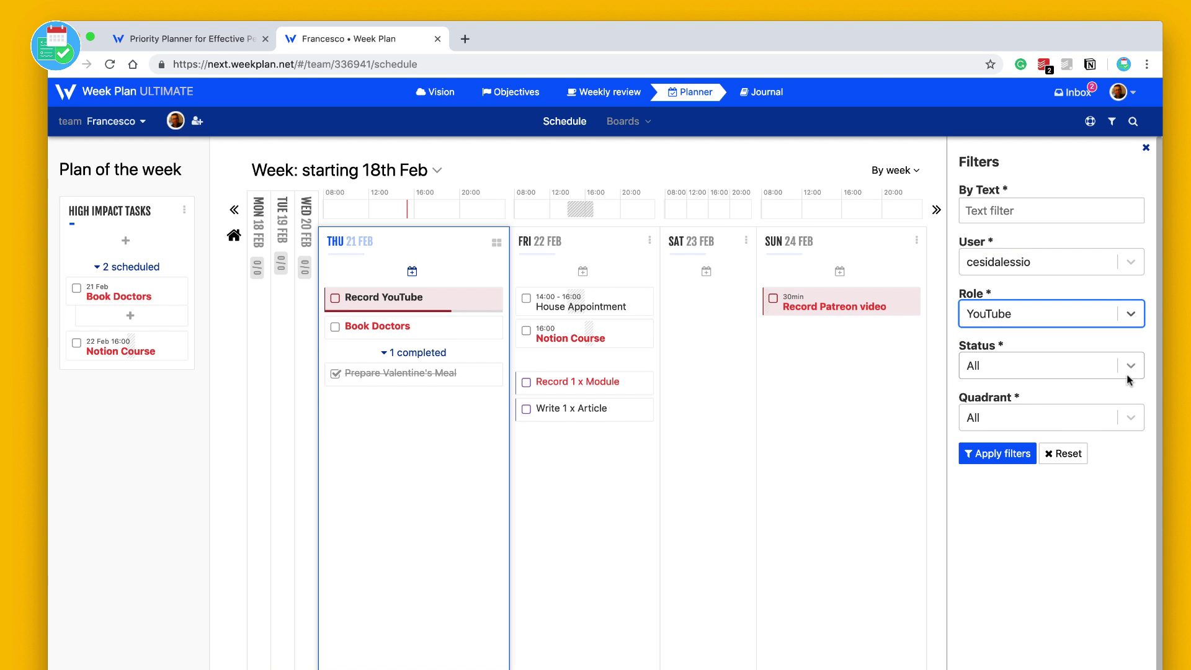
click(1011, 453)
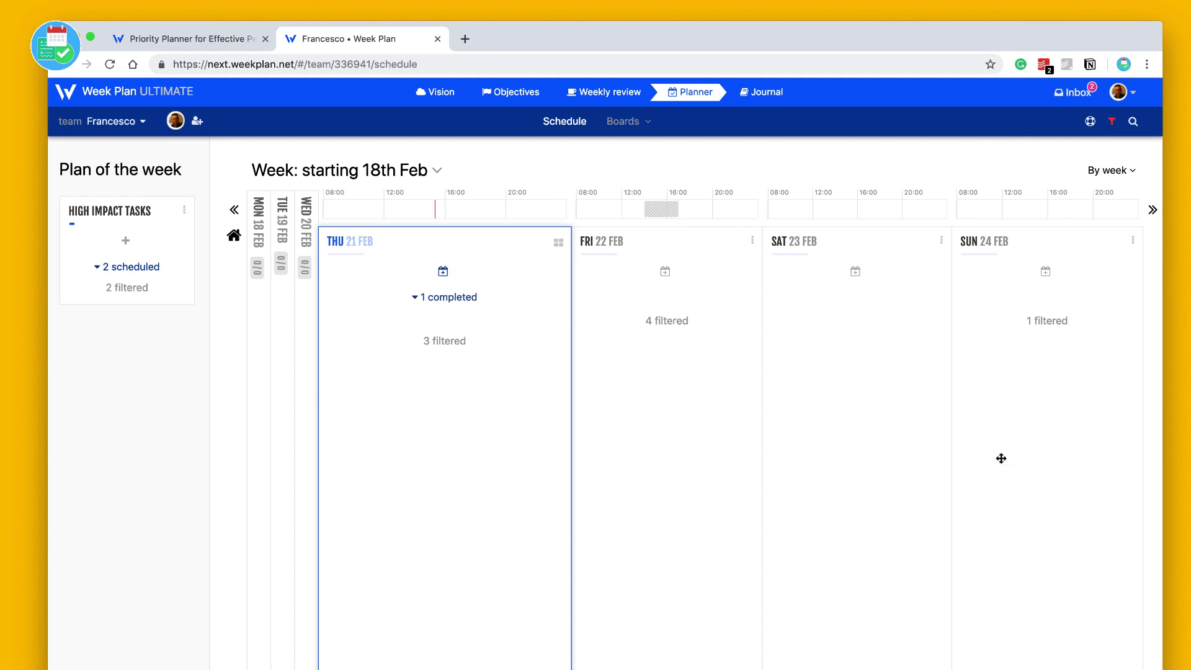
click(452, 299)
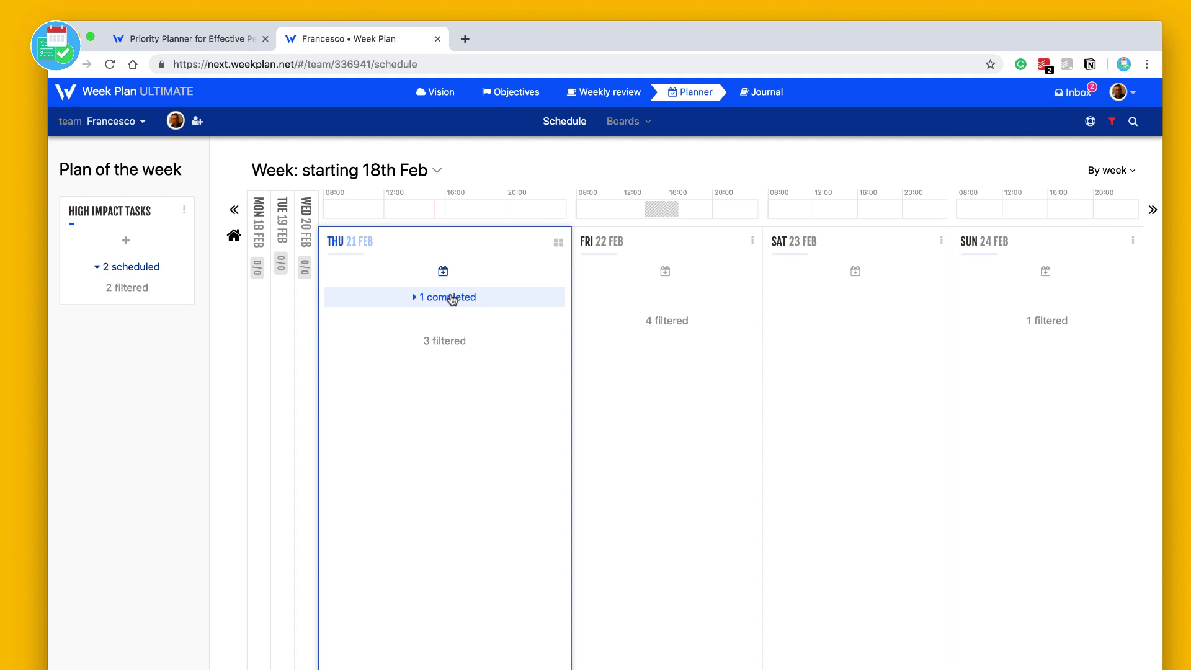
click(452, 298)
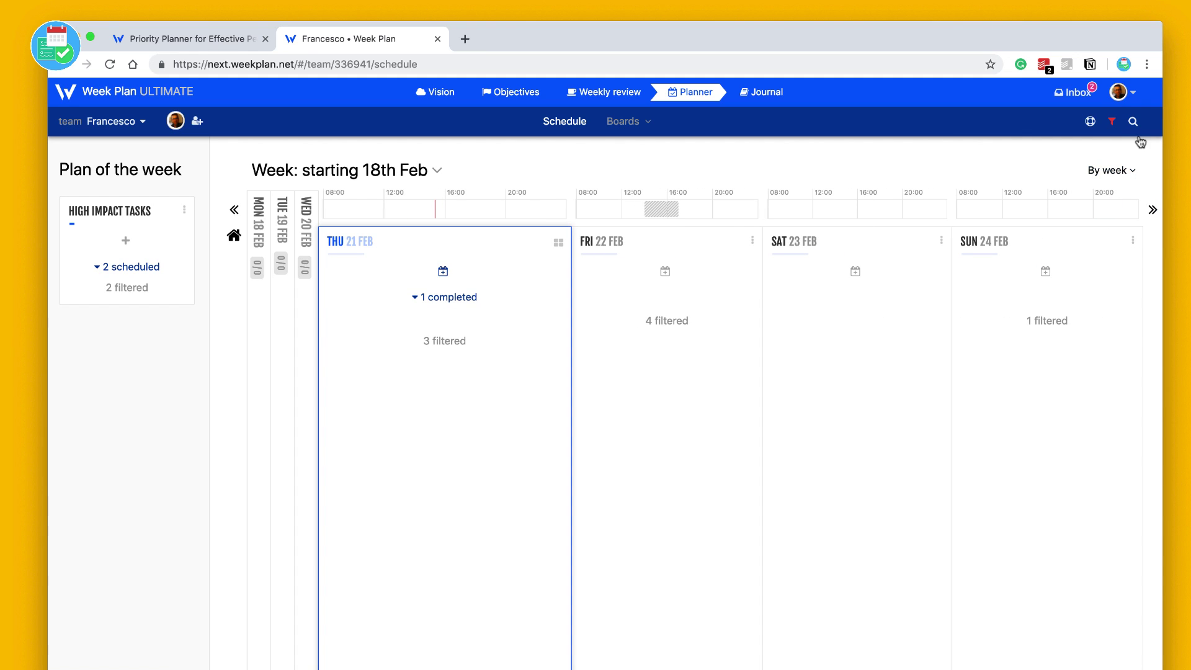
Change the schedule's role filter to Work and apply it.
click(1114, 122)
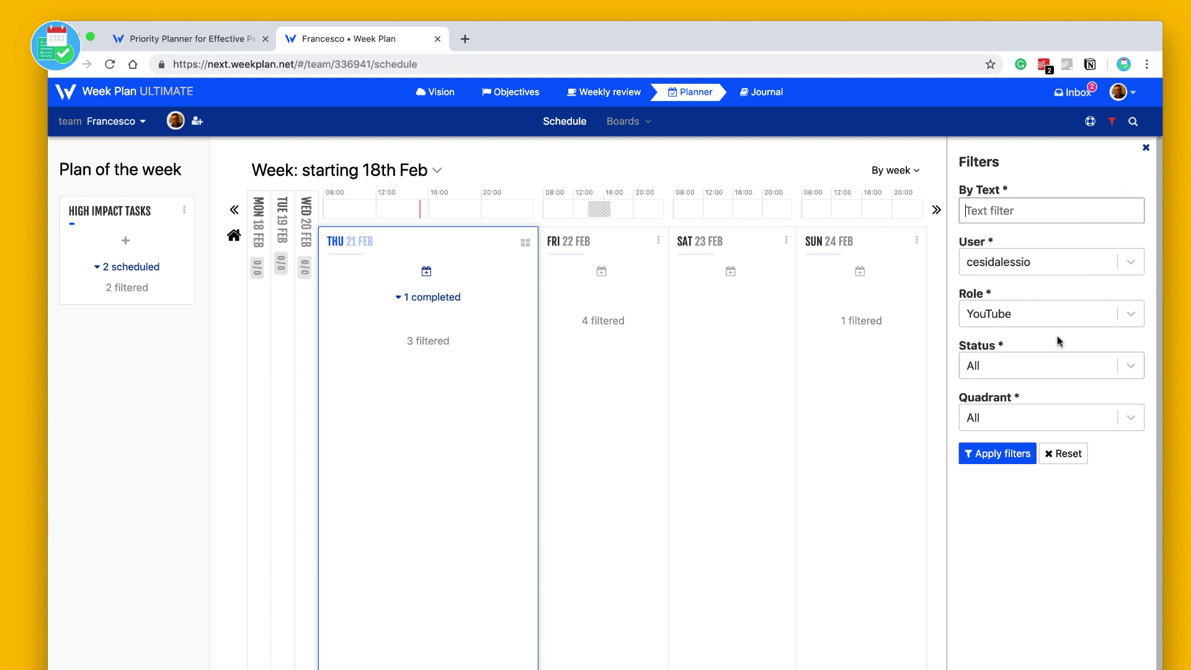
click(1075, 309)
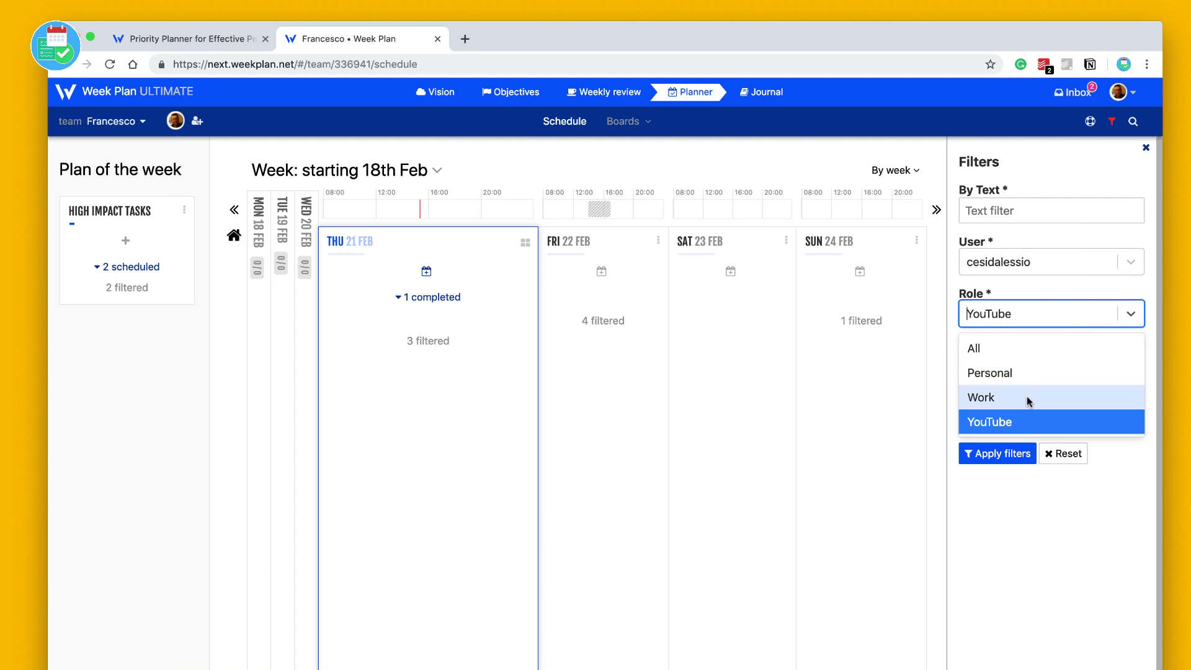
click(1027, 398)
click(1000, 462)
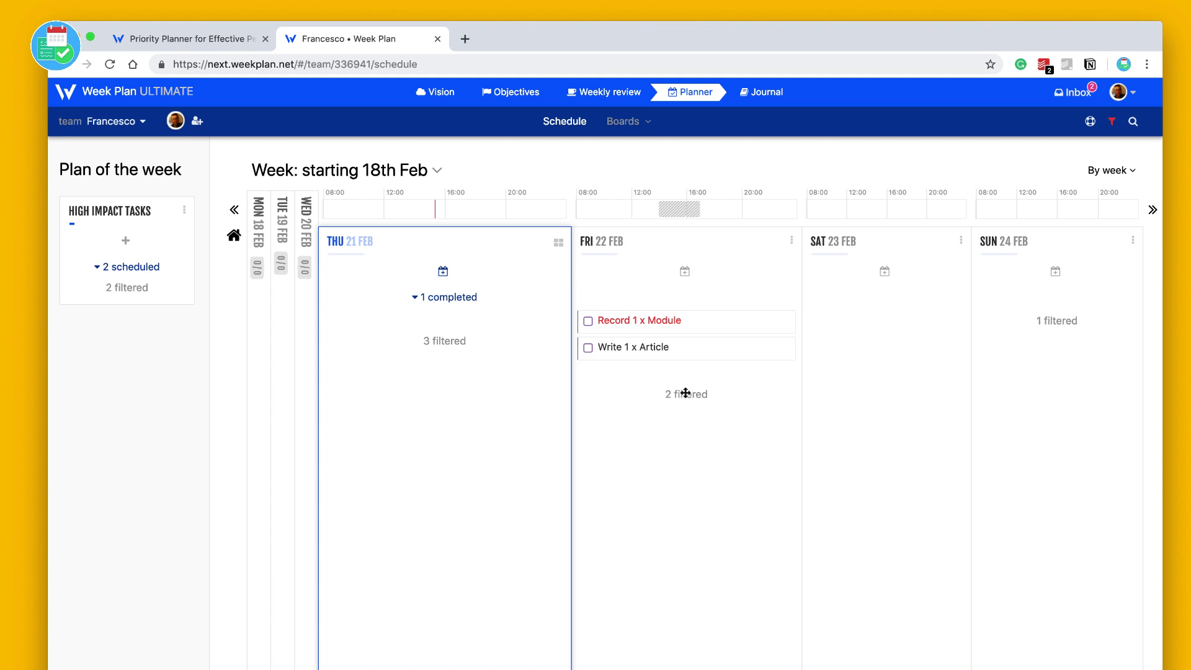
Examine the user and quadrant filter choices, keeping both at All, and reset the schedule filters.
click(1112, 121)
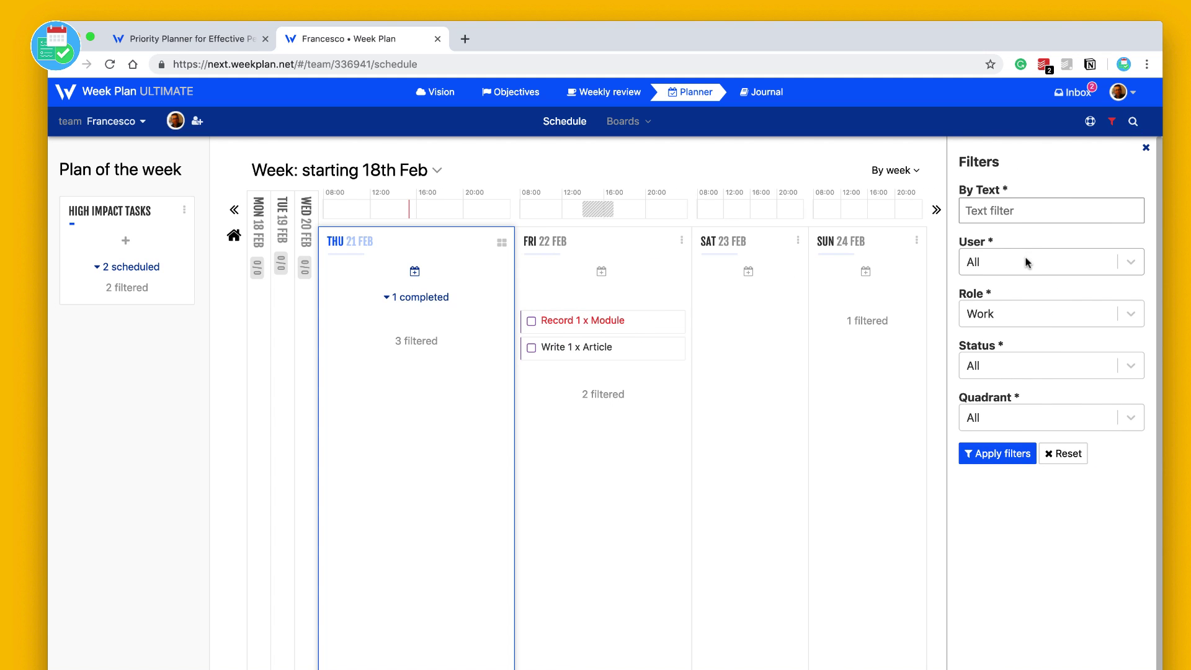
click(1024, 261)
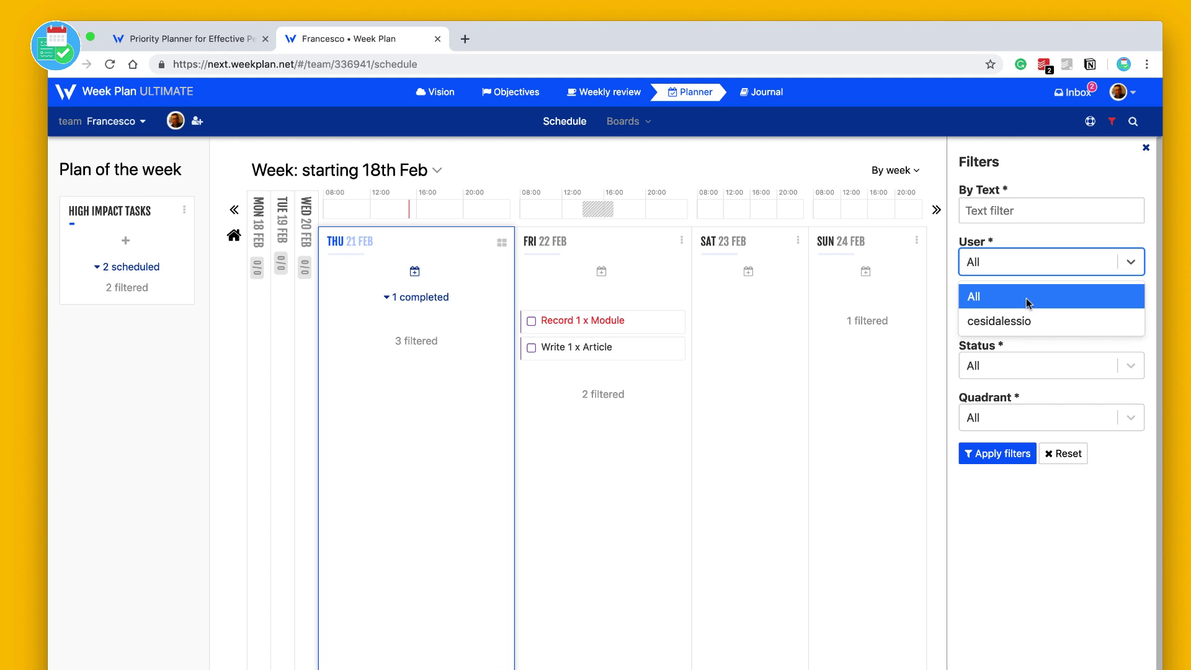
click(1024, 299)
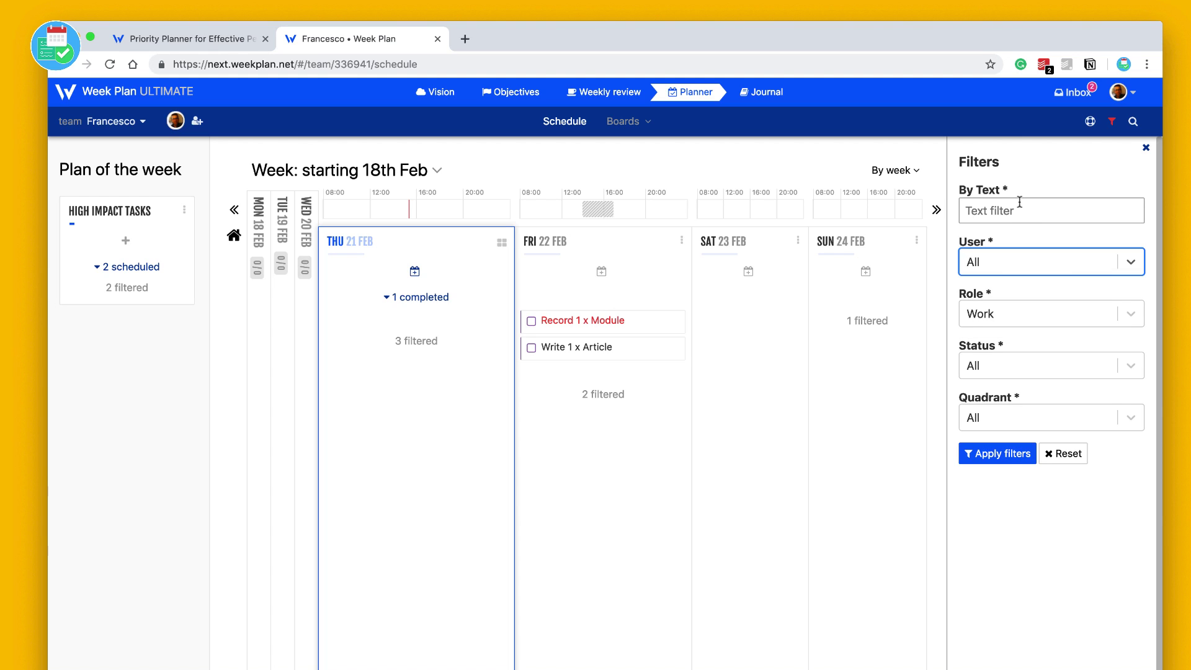
click(1042, 418)
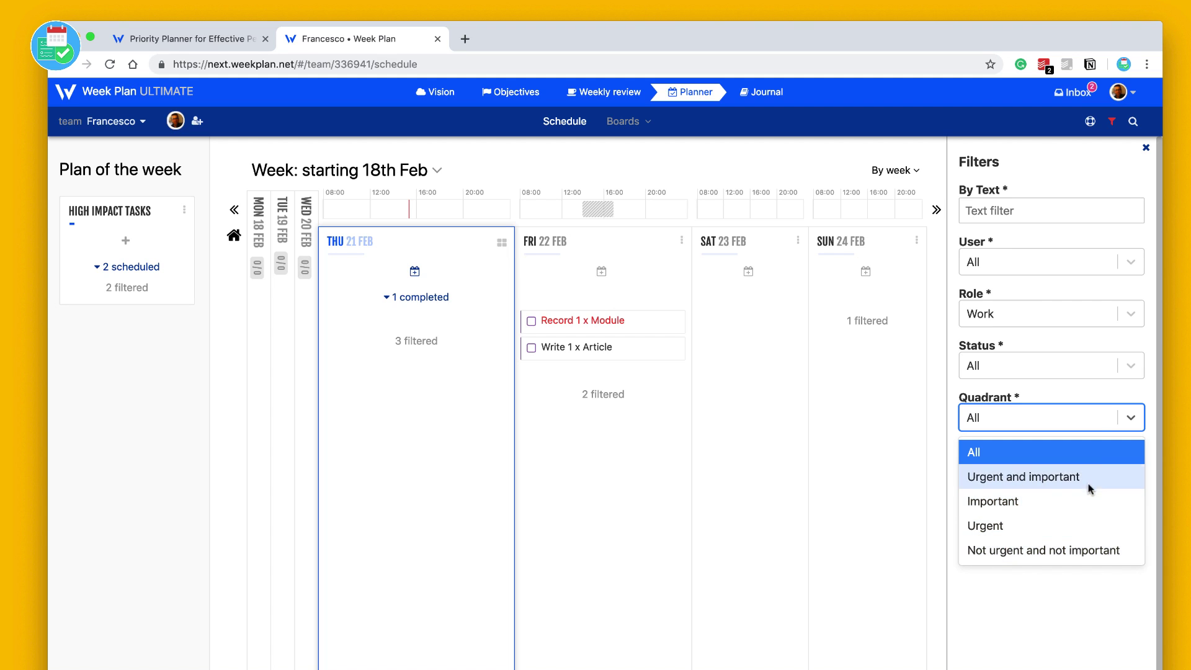
click(1103, 425)
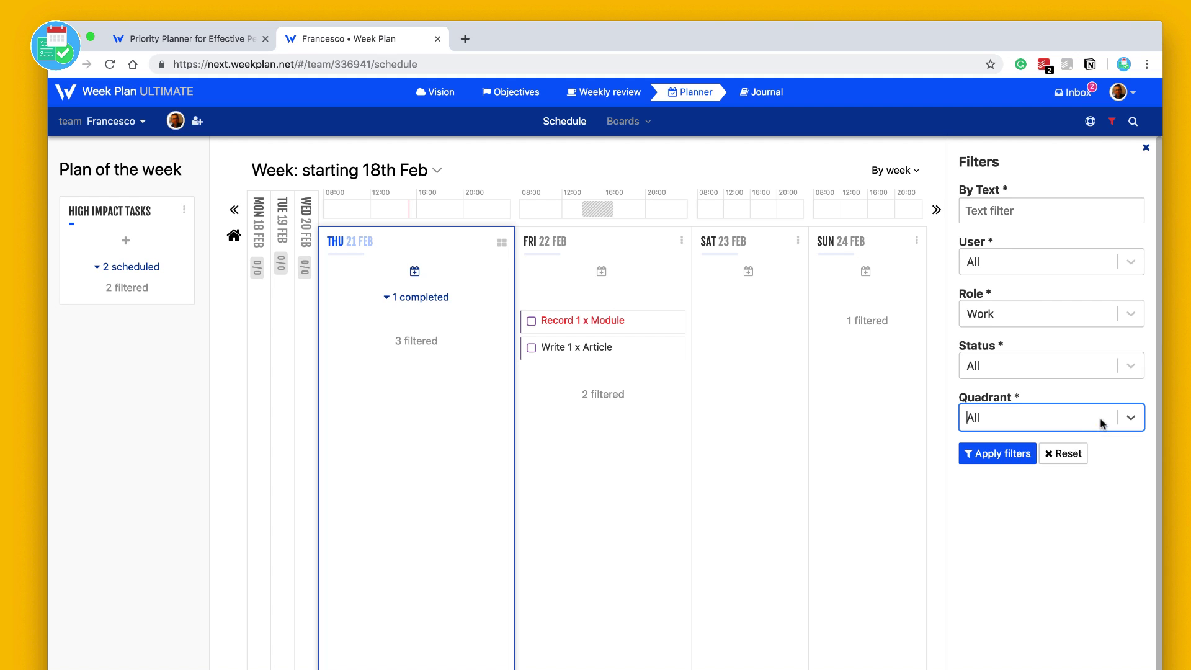
click(1063, 453)
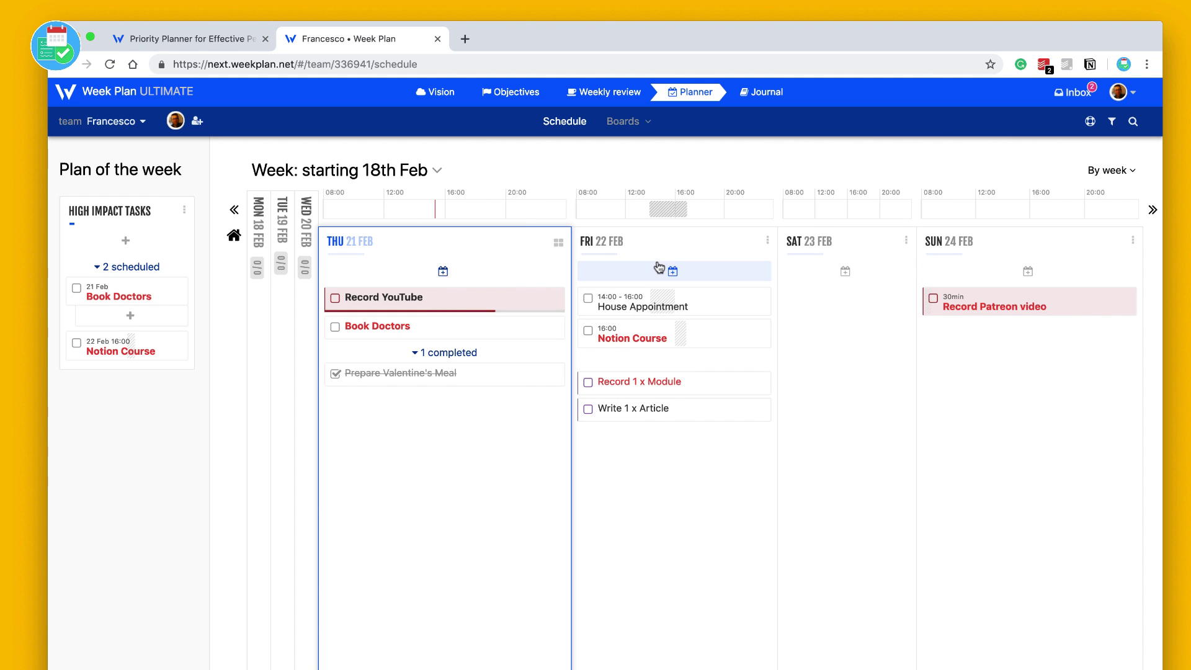
Review Thursday 21 Feb's tasks in the Prioritize matrix and return to the weekly schedule.
click(558, 245)
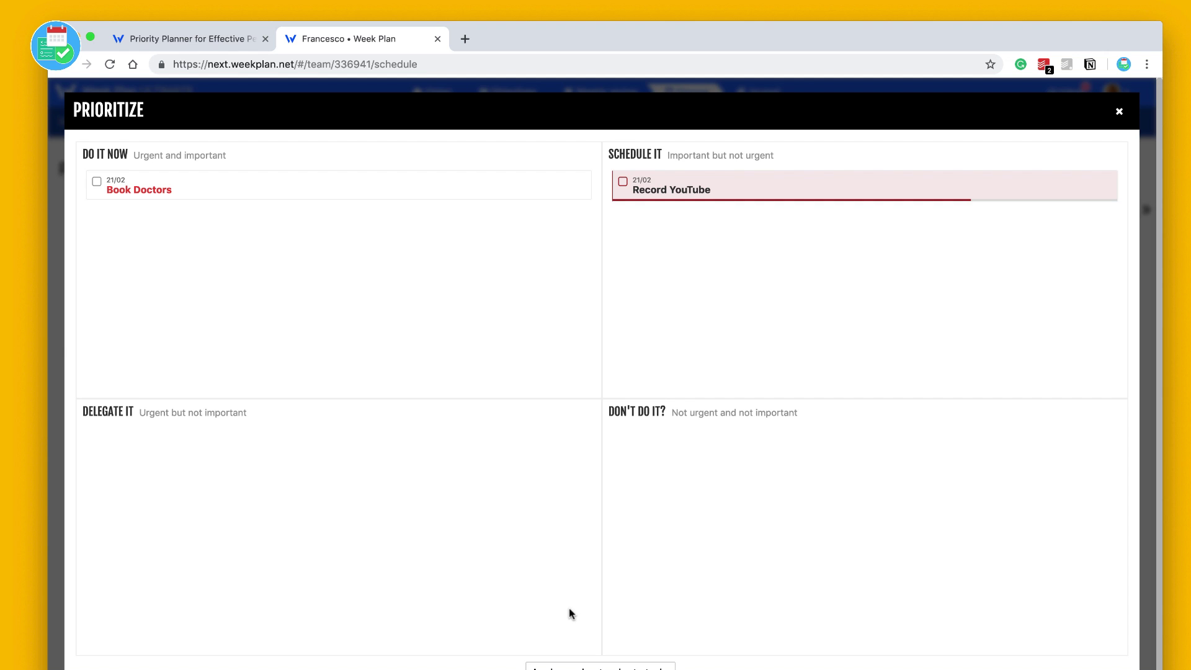
click(1120, 111)
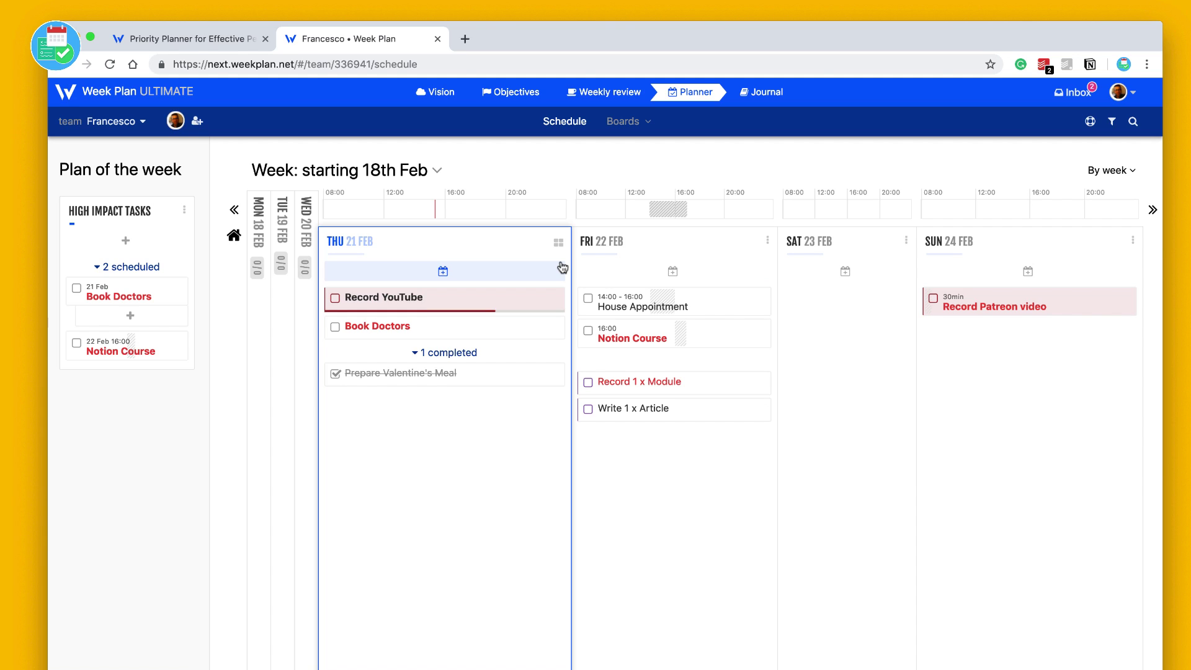
Enter "Independant Creator" as the Who I Am statement on the Vision page.
click(439, 93)
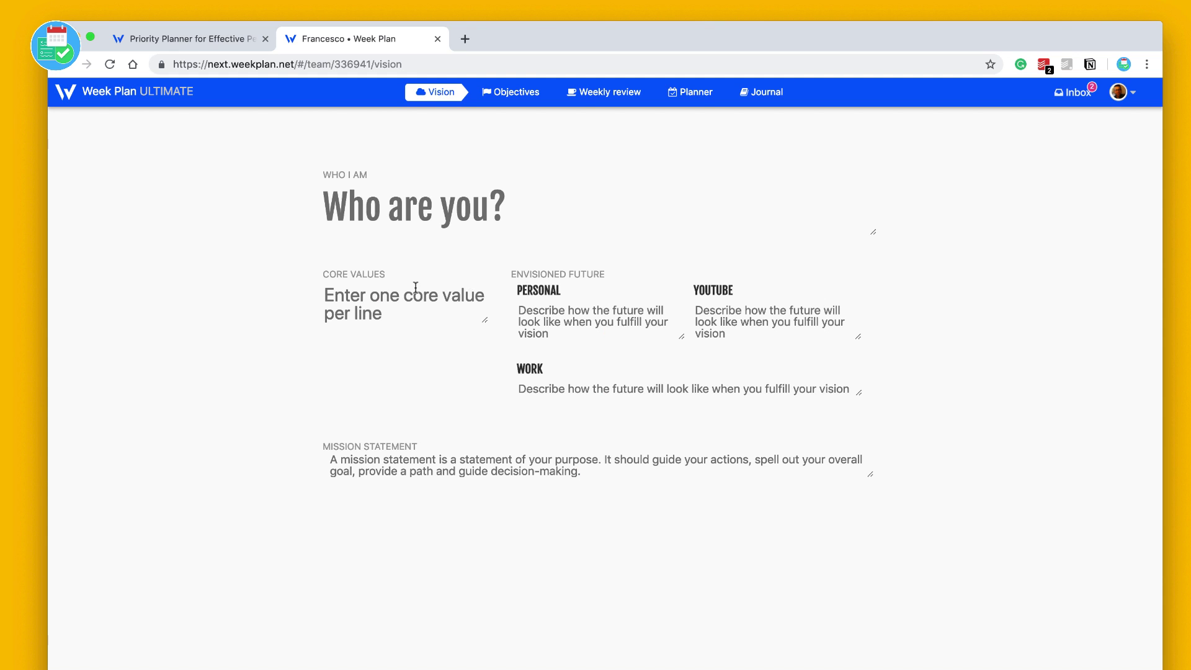
click(395, 181)
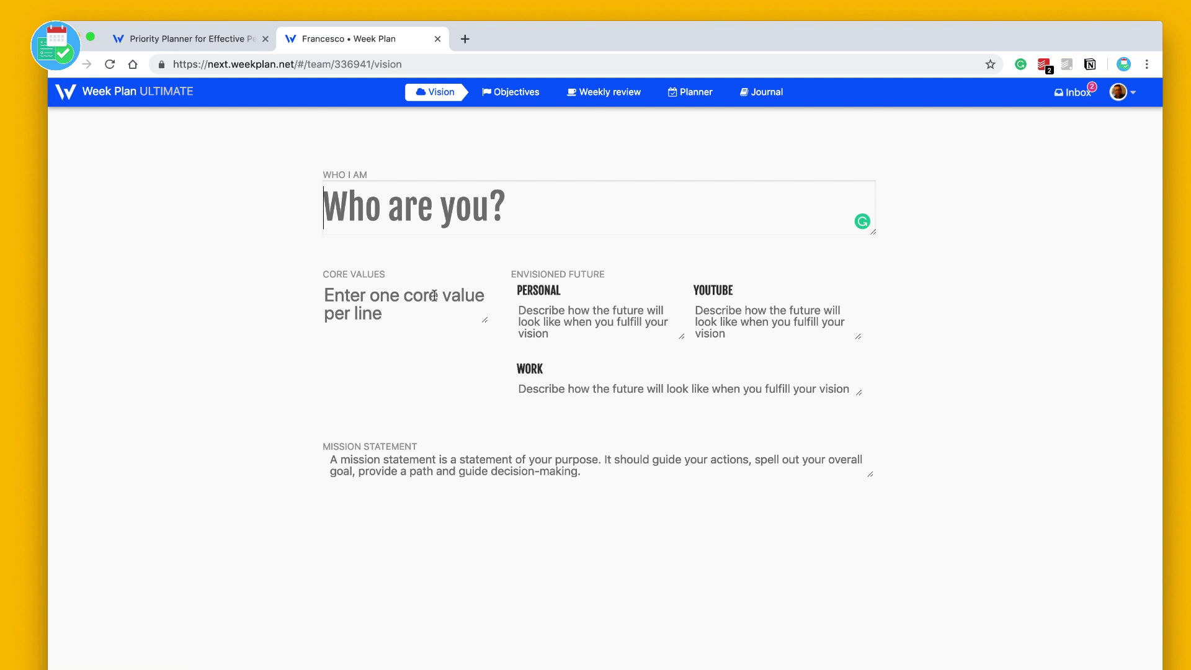
text(In)
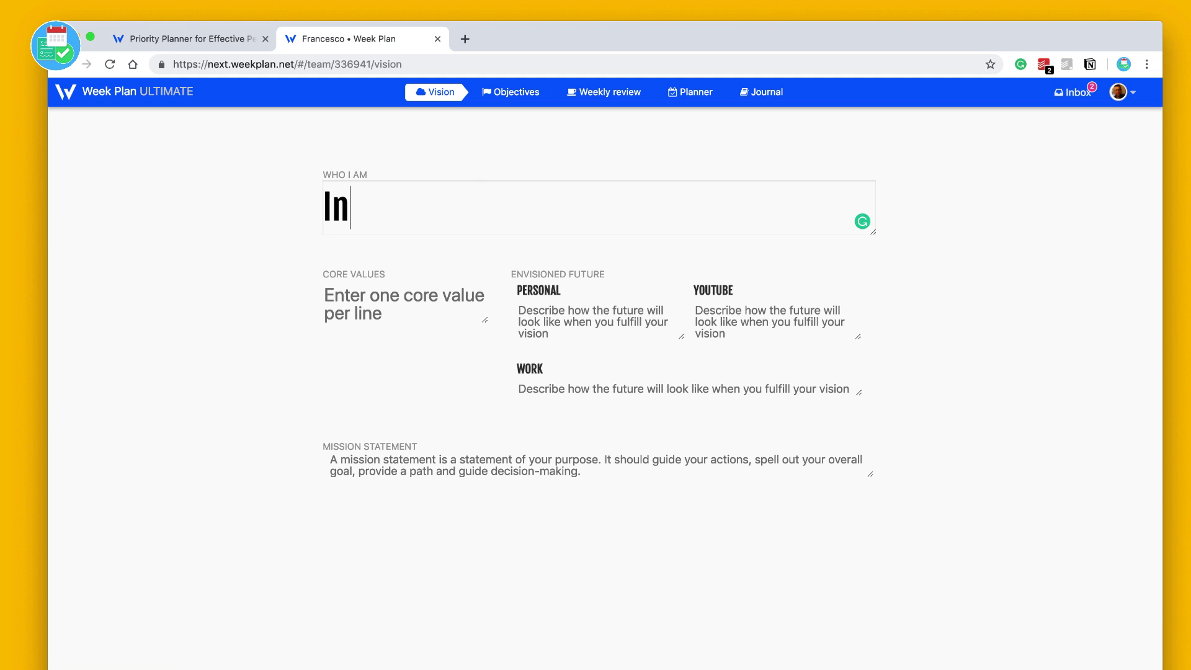
text(dependant)
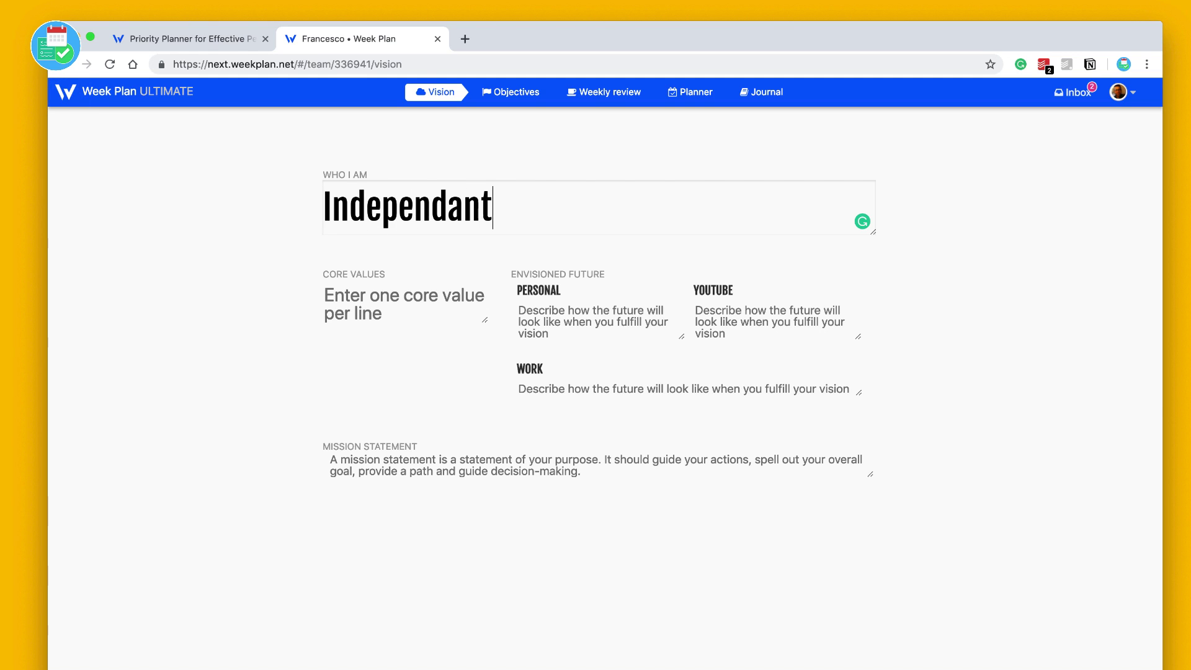
text( Creator)
key(BackSpace)
key(BackSpace)
key(BackSpace)
key(BackSpace)
text(eator)
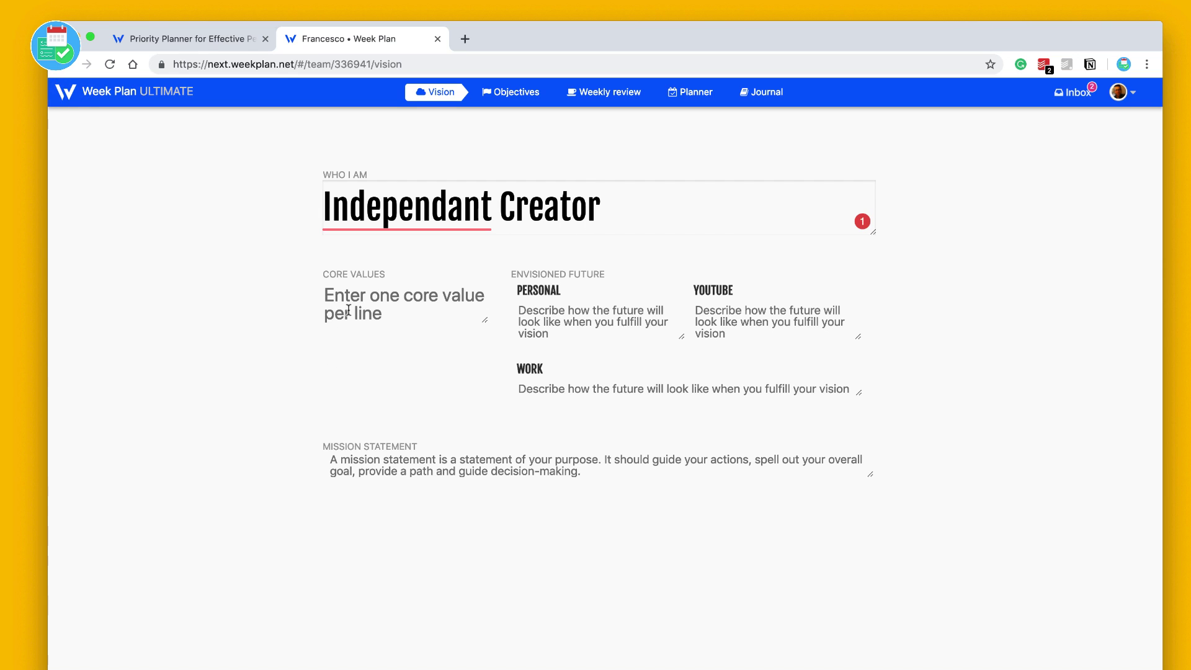
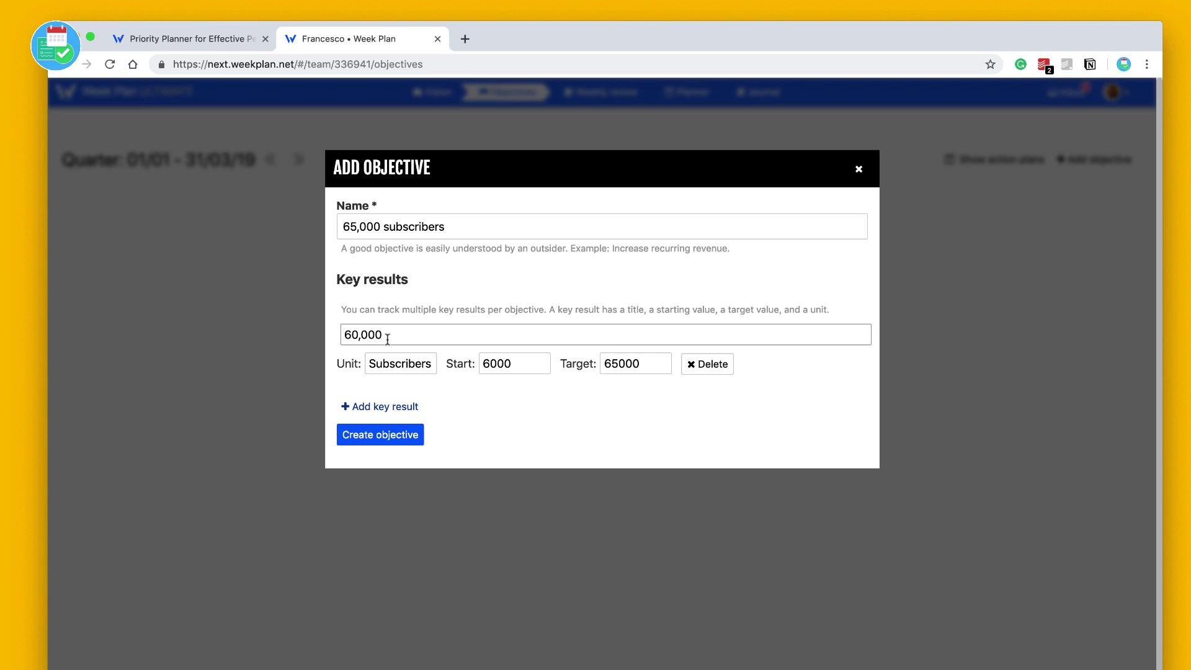
Create the "65,000 subscribers" objective with its key result measured in Subscribers from 6000 to 65000.
click(399, 364)
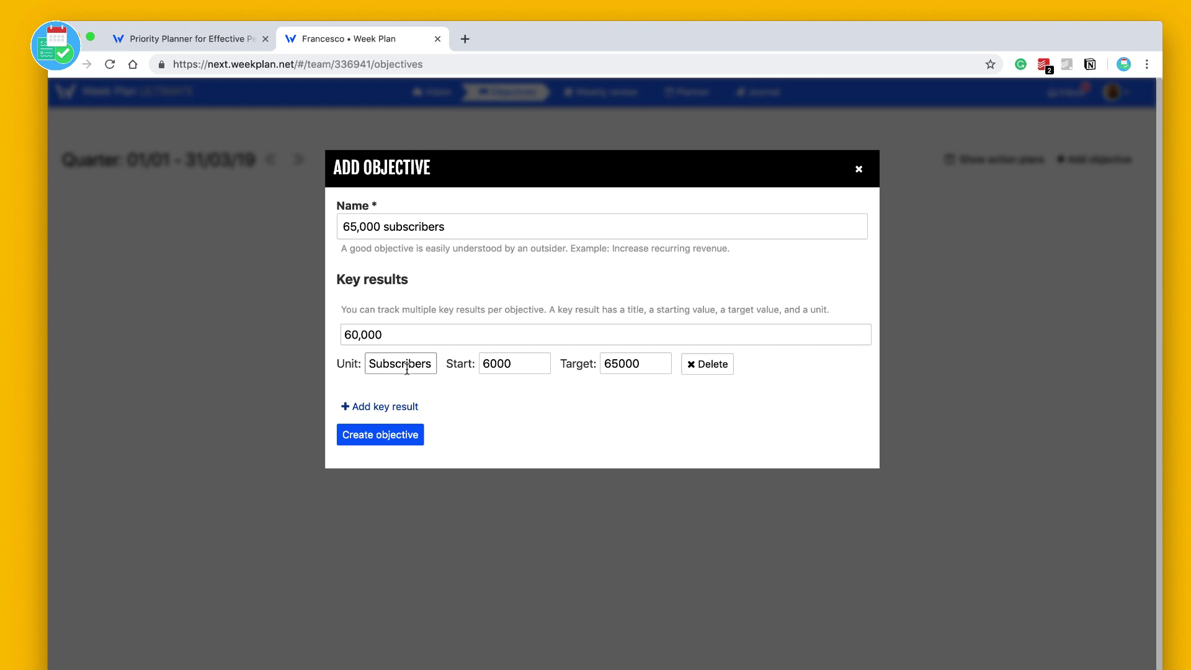
click(401, 437)
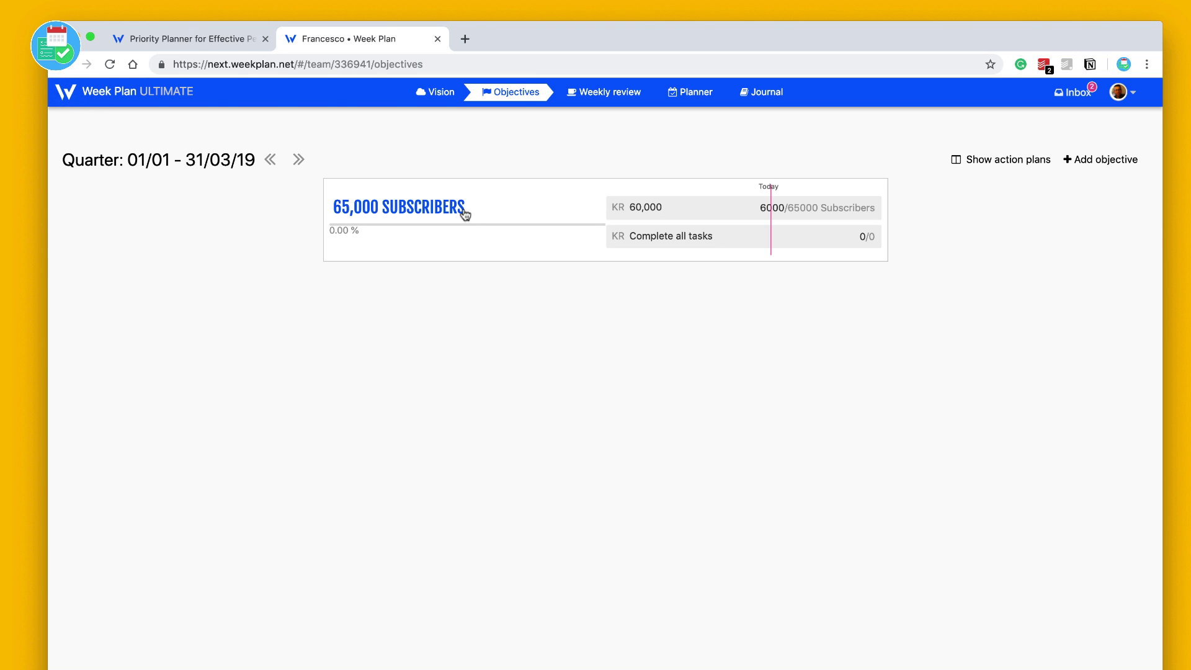
Examine the key results and high level action plan of the "65,000 subscribers" objective, and return to the Planner.
click(433, 217)
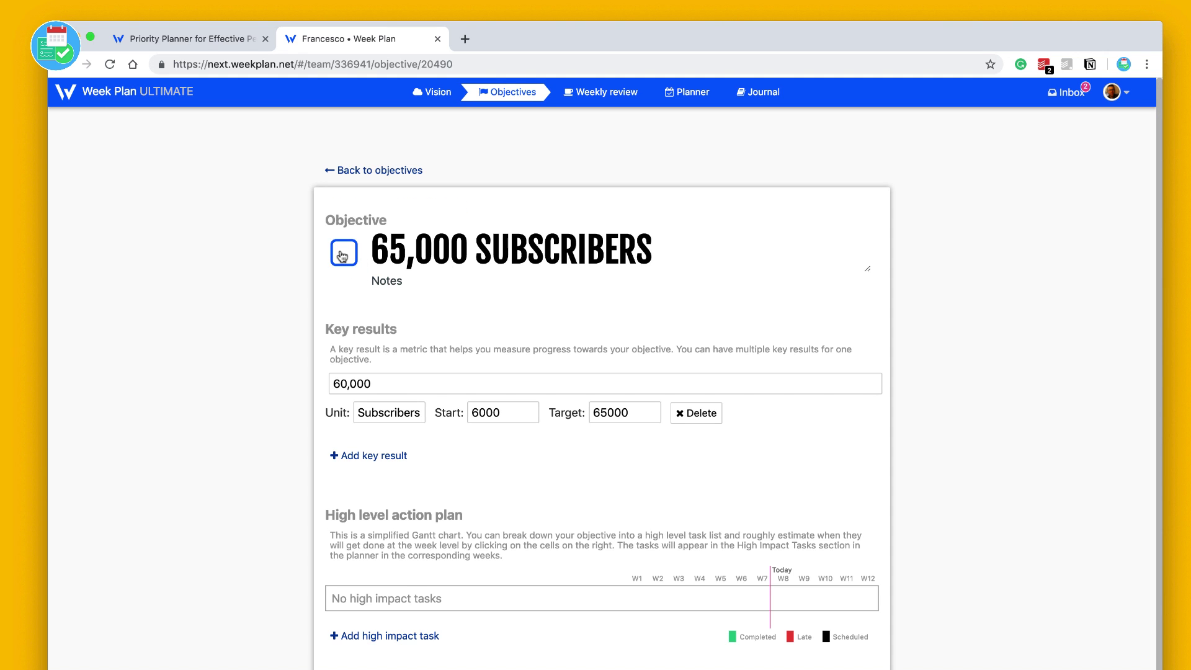
scroll(459, 409, down, 1)
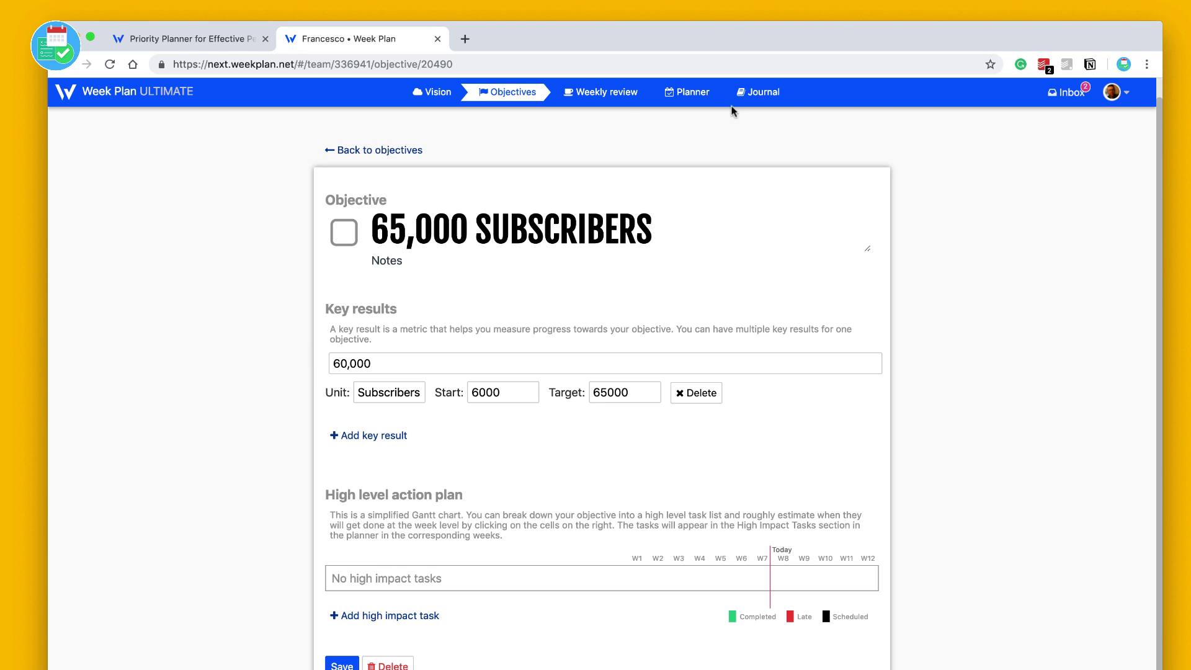
click(686, 99)
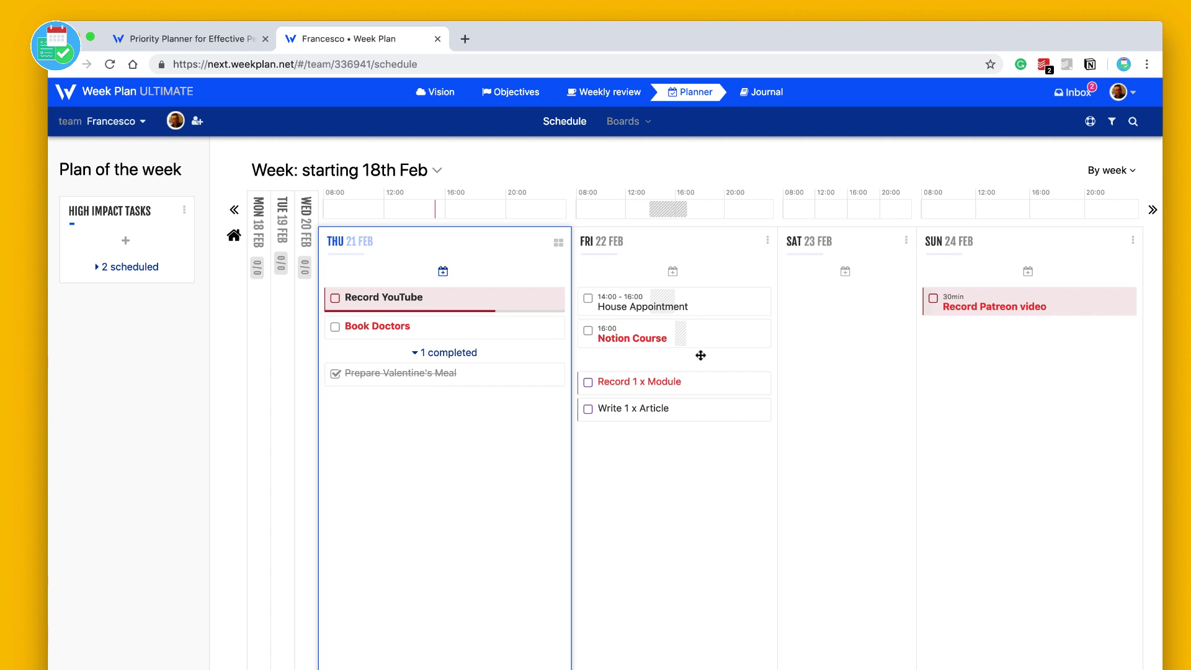
Align Friday's Notion Course task with the "65,000 subscribers" objective and check its objective marker in the schedule.
click(651, 335)
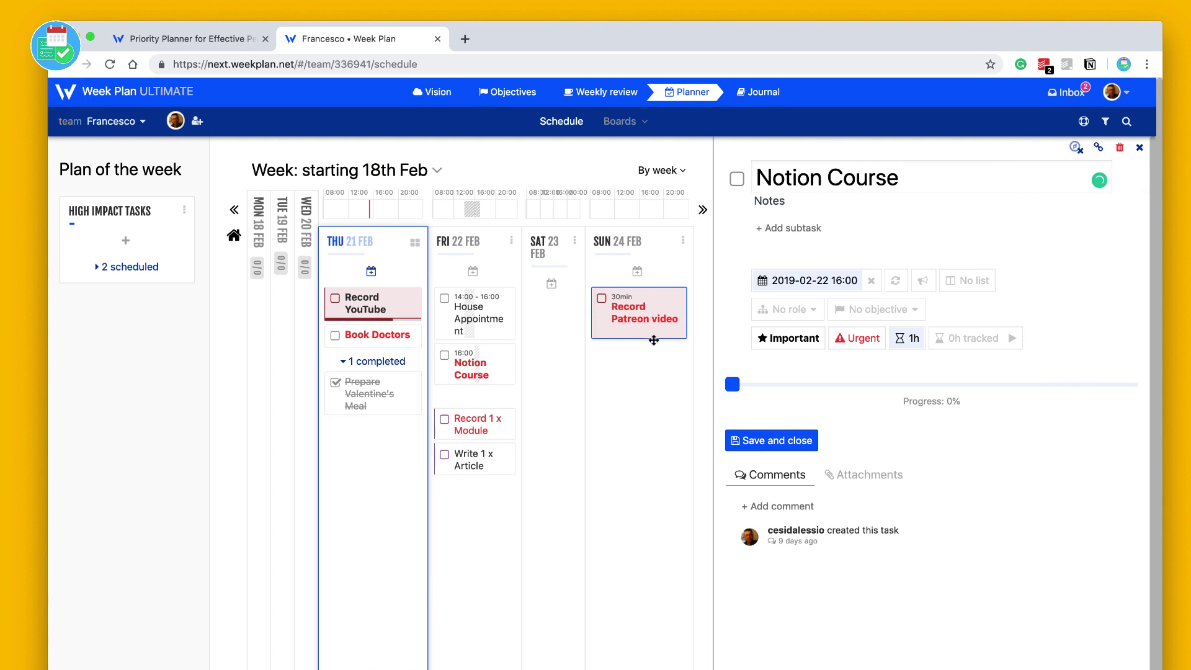
click(899, 310)
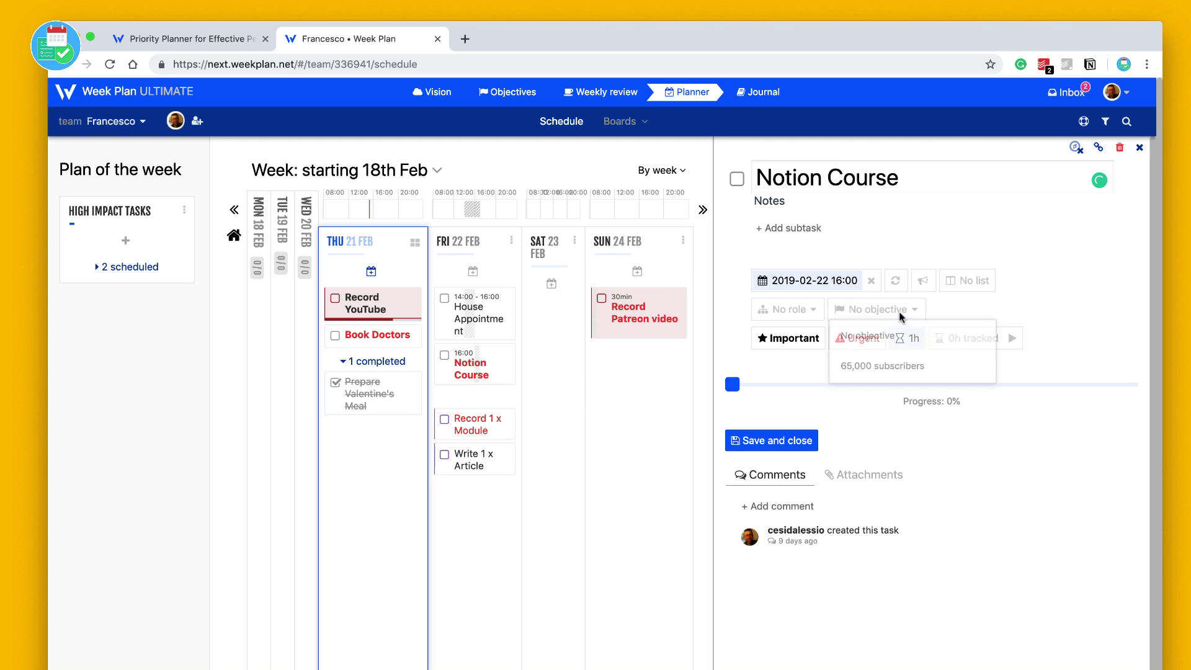
click(900, 367)
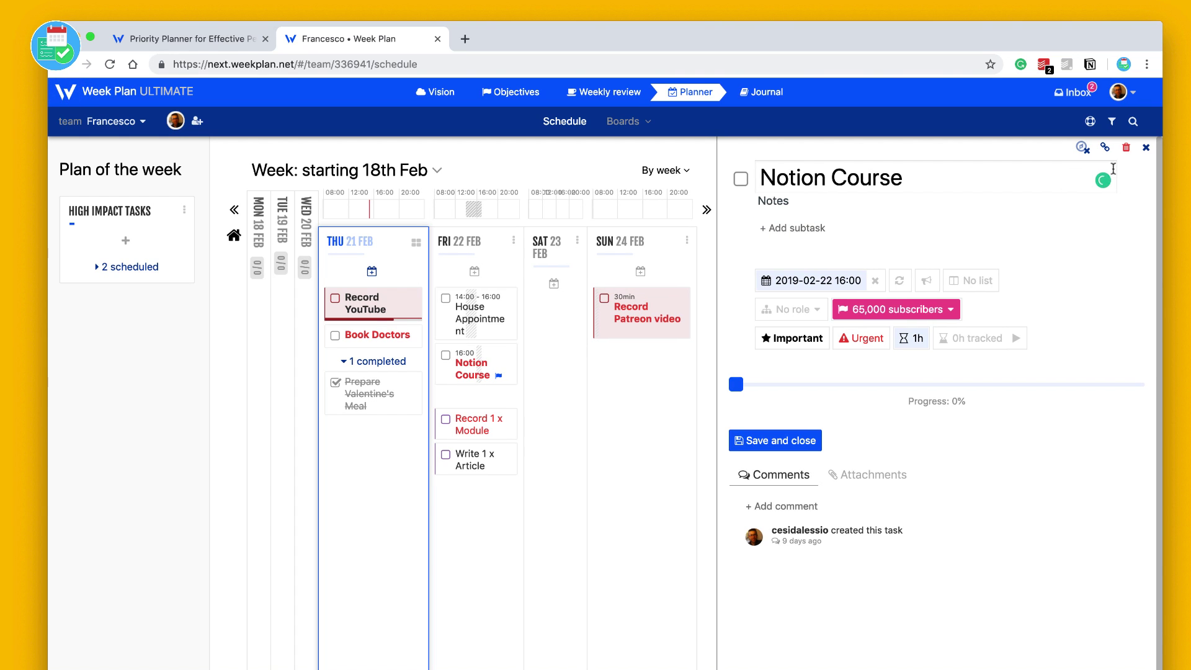
click(1146, 149)
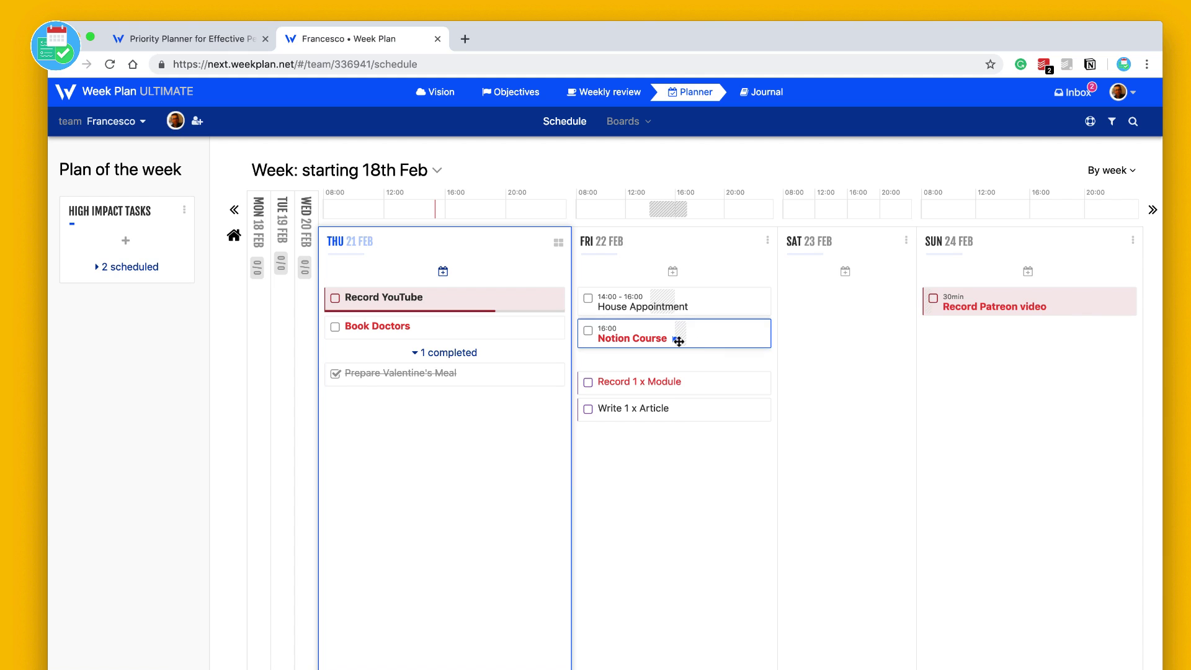
mouse_move(677, 340)
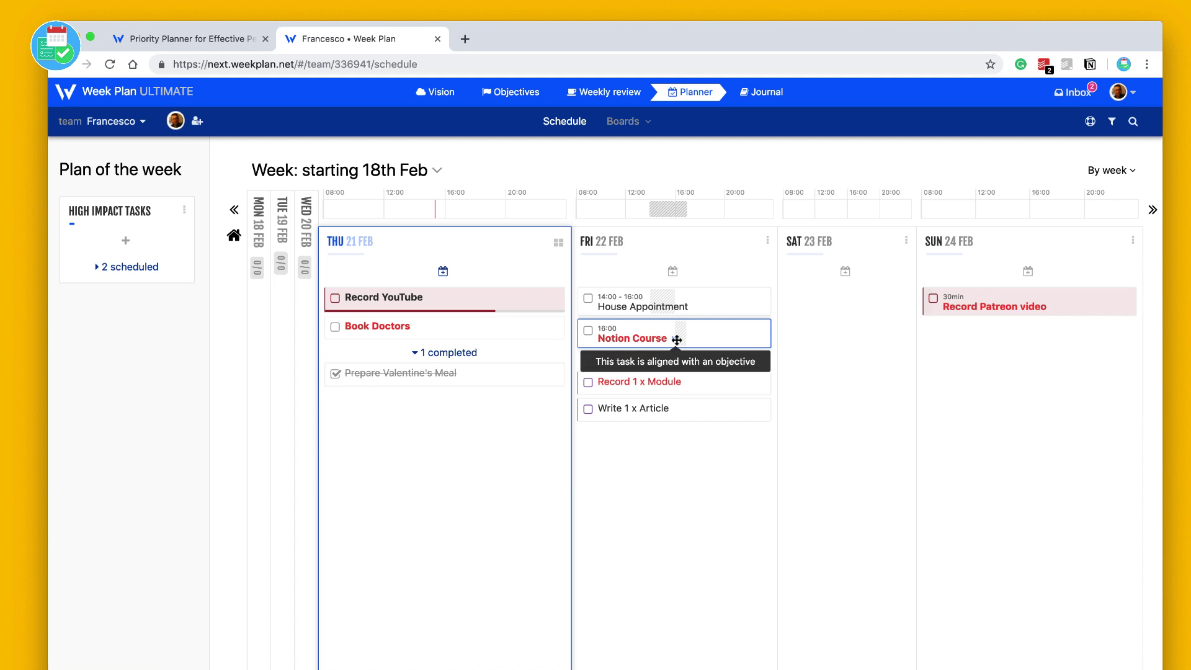
In the objective's high level action plan, schedule Notion Course across weeks W6 to W8.
click(503, 99)
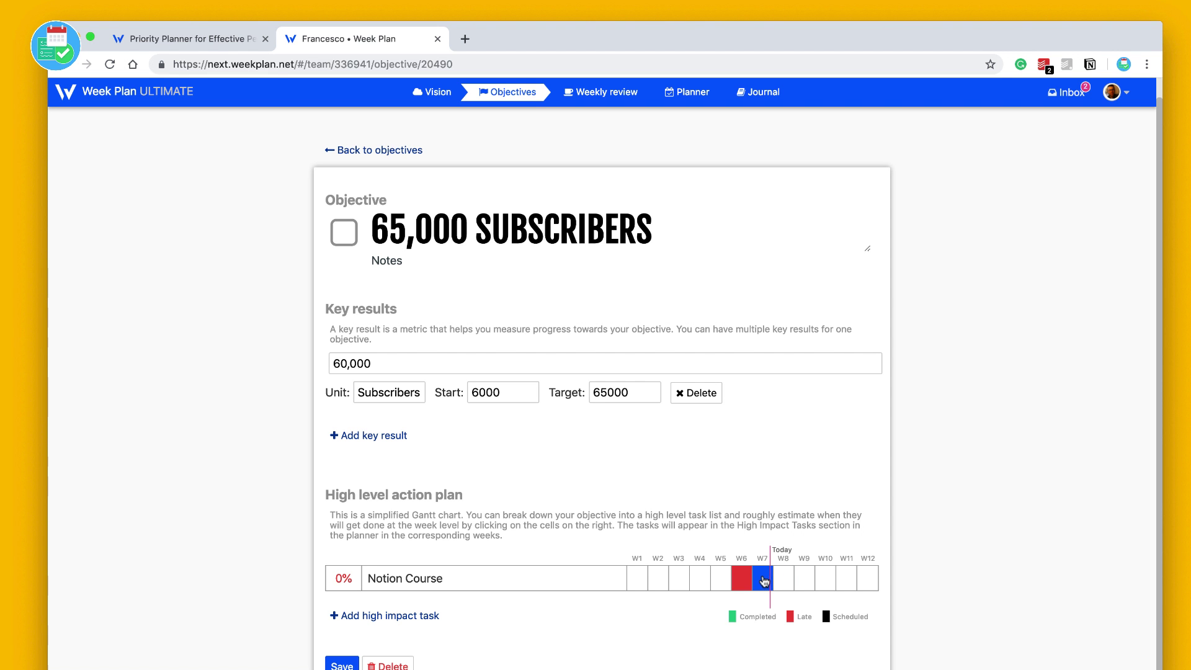
click(760, 581)
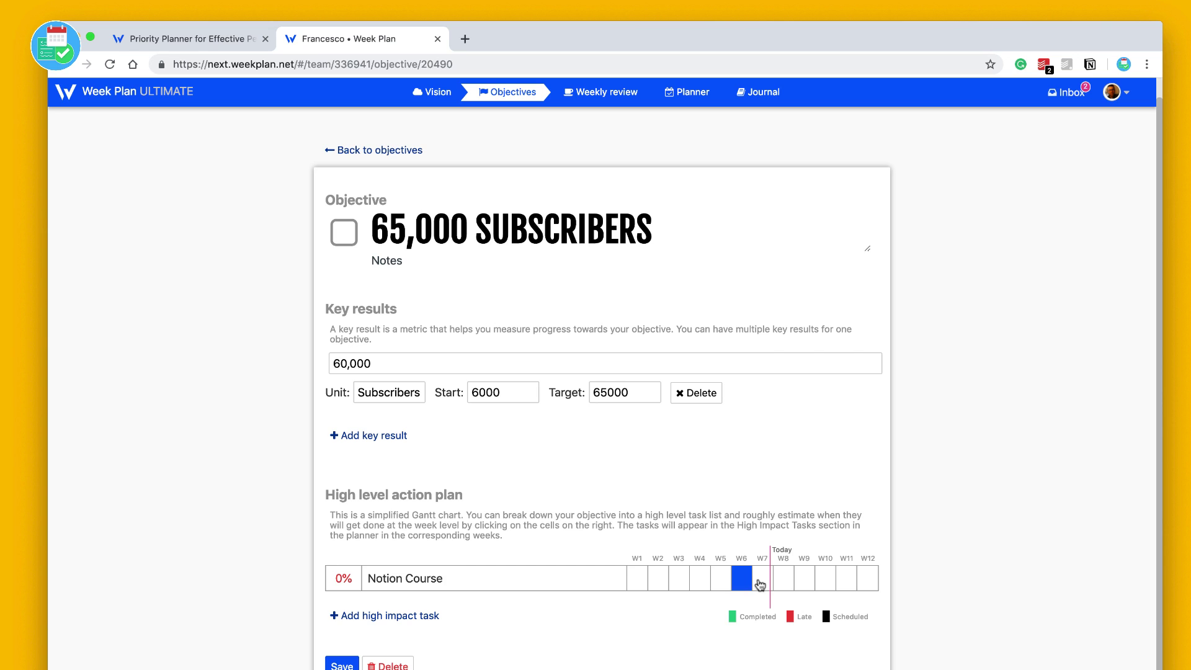
click(763, 584)
click(742, 585)
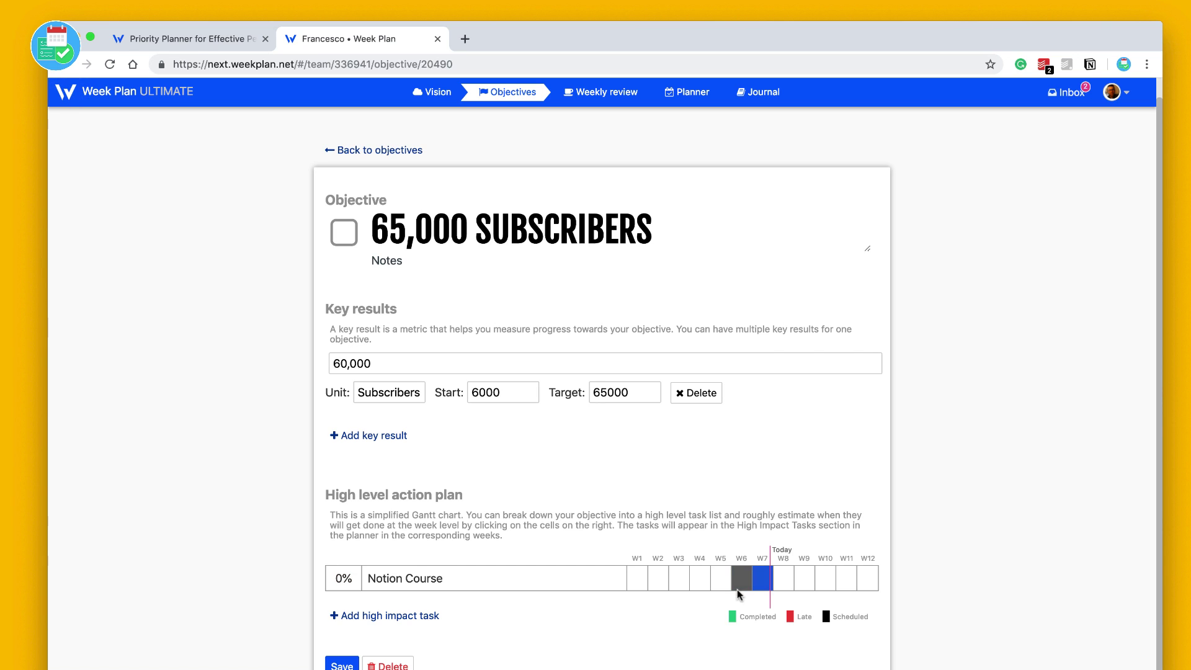
click(781, 581)
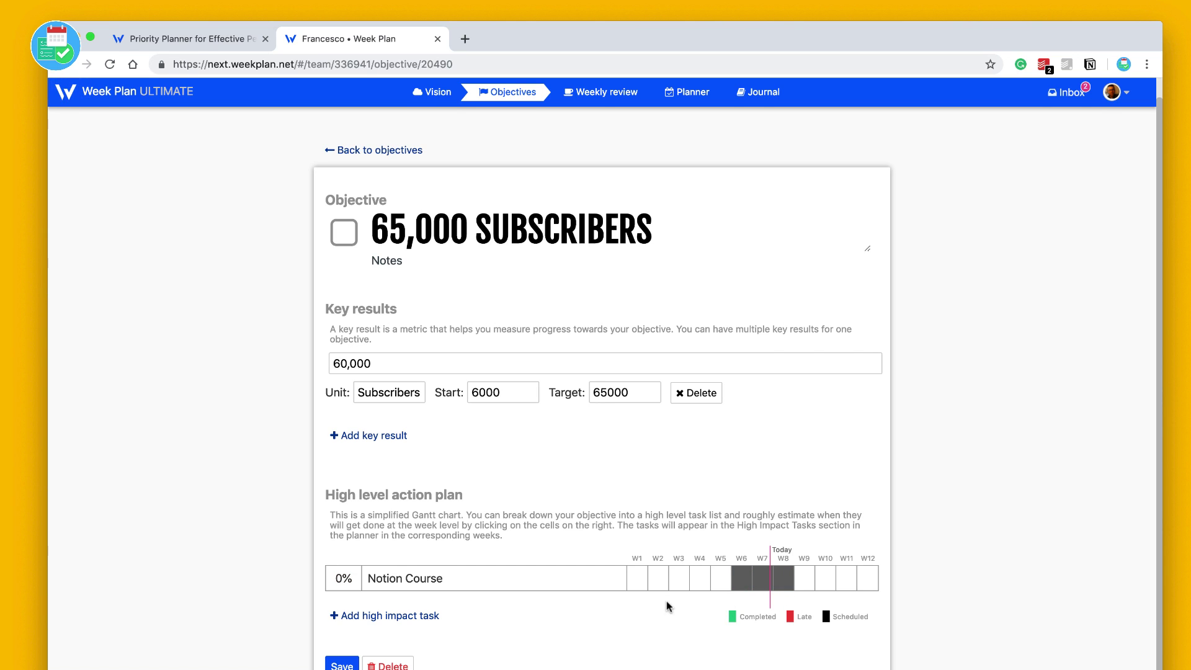
Clear weeks W7 and W8 from Notion Course's action plan, keeping only W6, and save the objective.
scroll(666, 600, down, 1)
scroll(666, 600, up, 1)
click(790, 583)
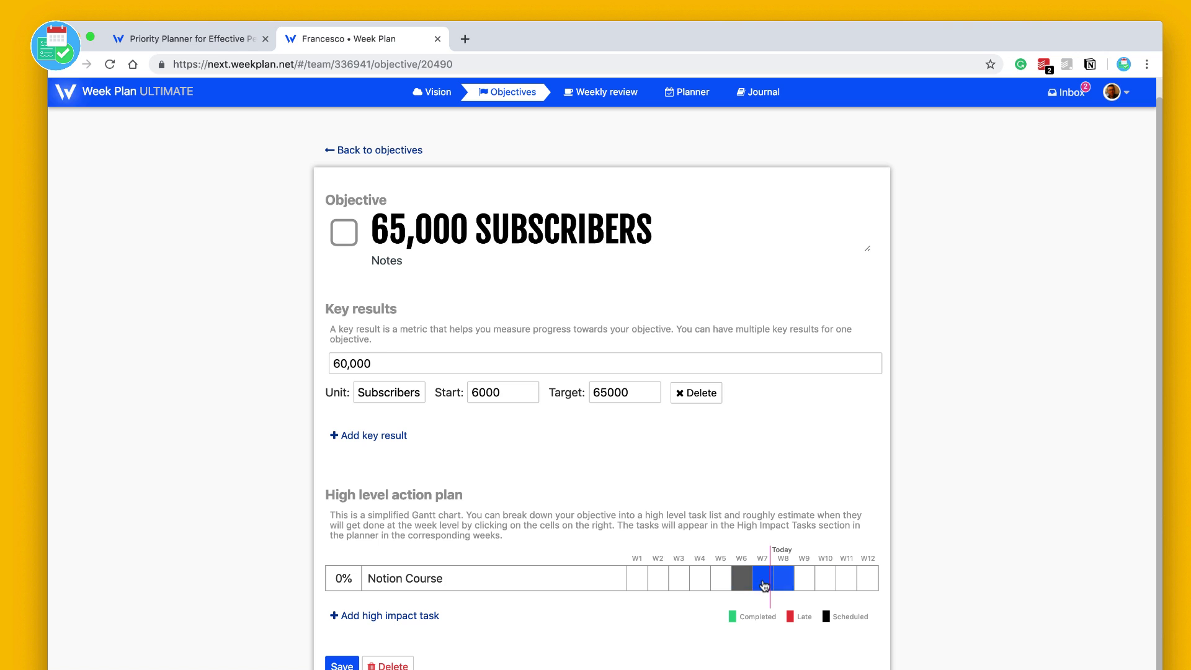
click(785, 583)
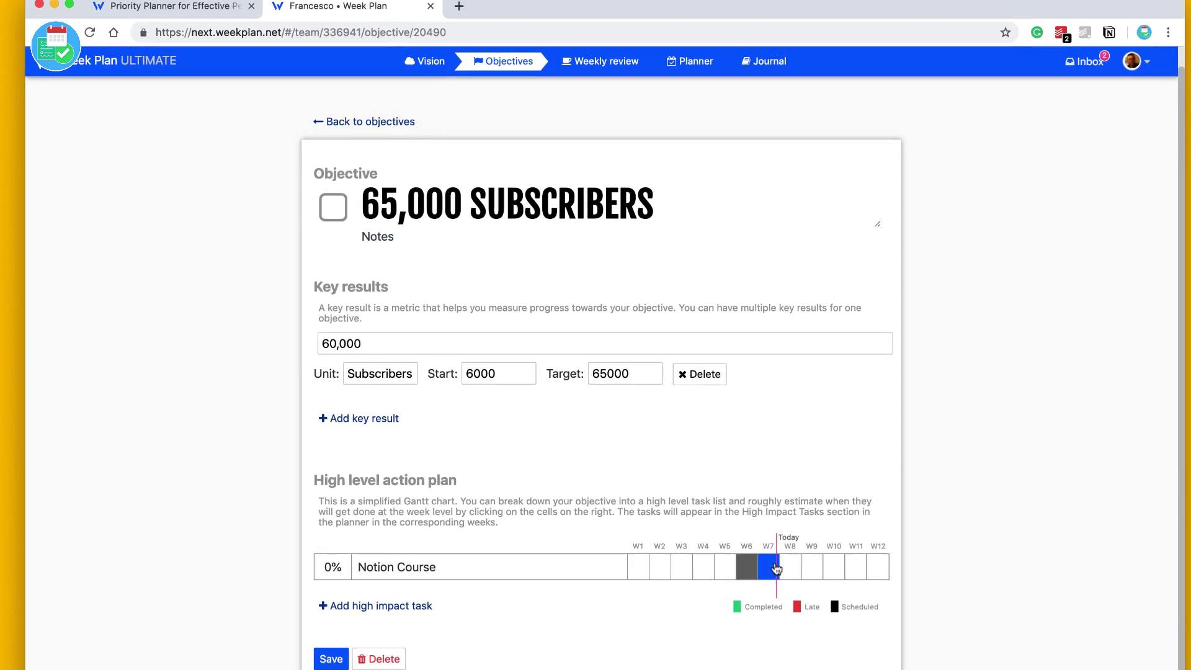
click(772, 567)
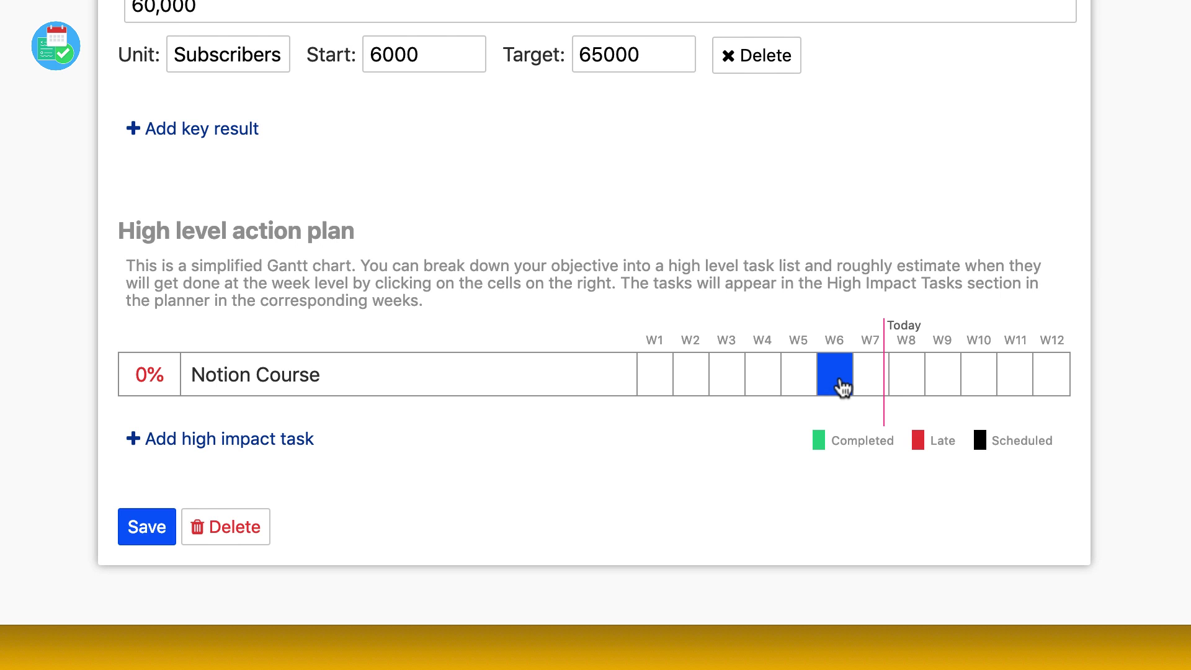
click(167, 527)
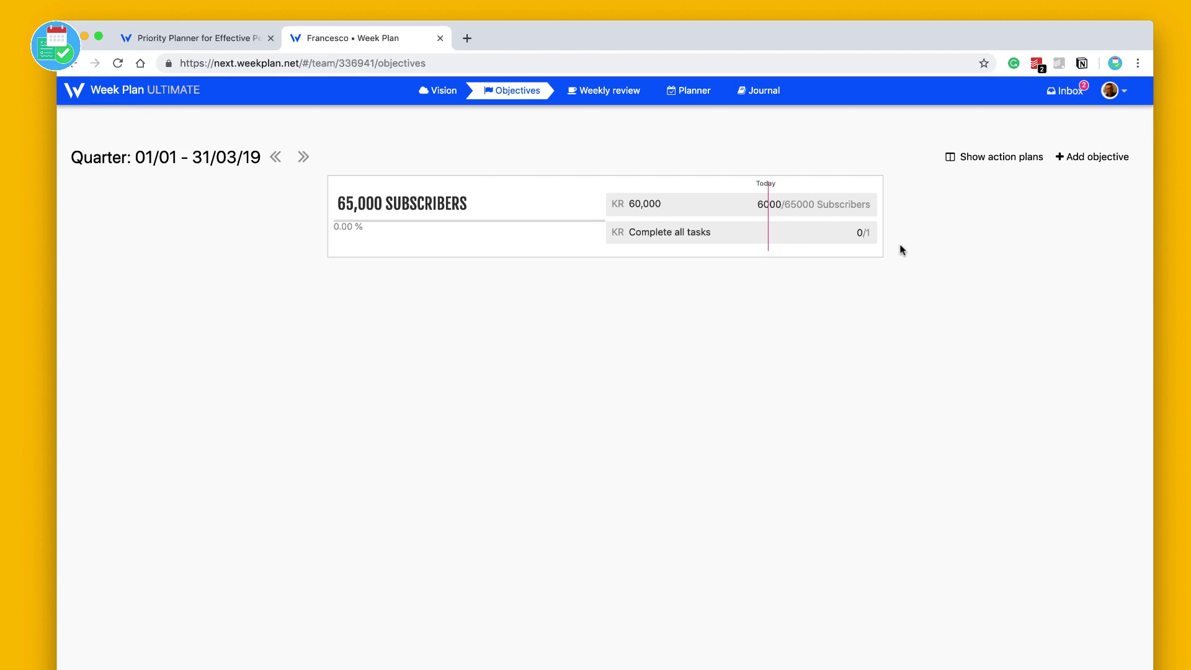
Show the action plans and add the high impact task "Release Big To-Do List Video" with the YouTube role.
click(1001, 159)
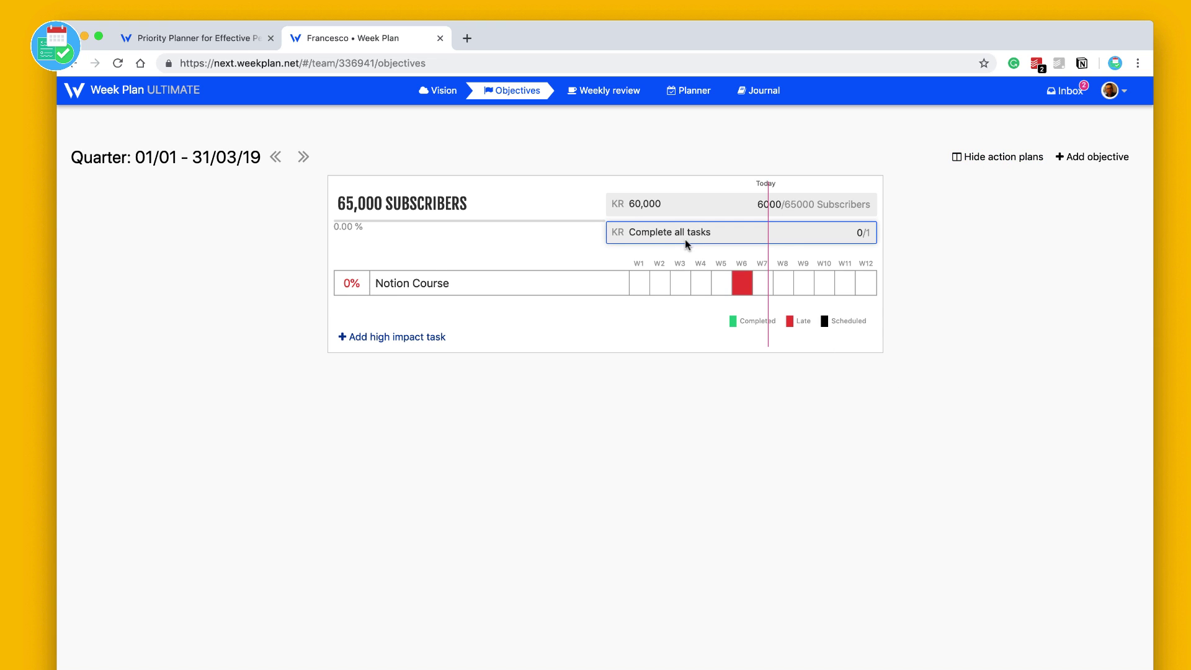
click(406, 338)
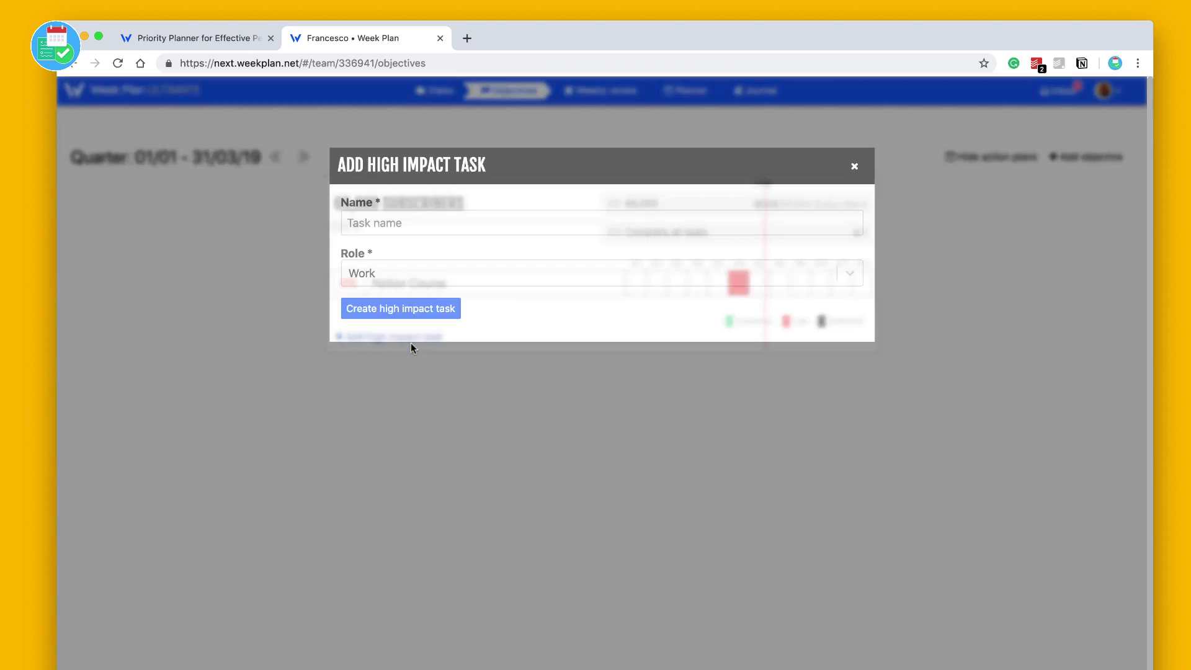
click(393, 219)
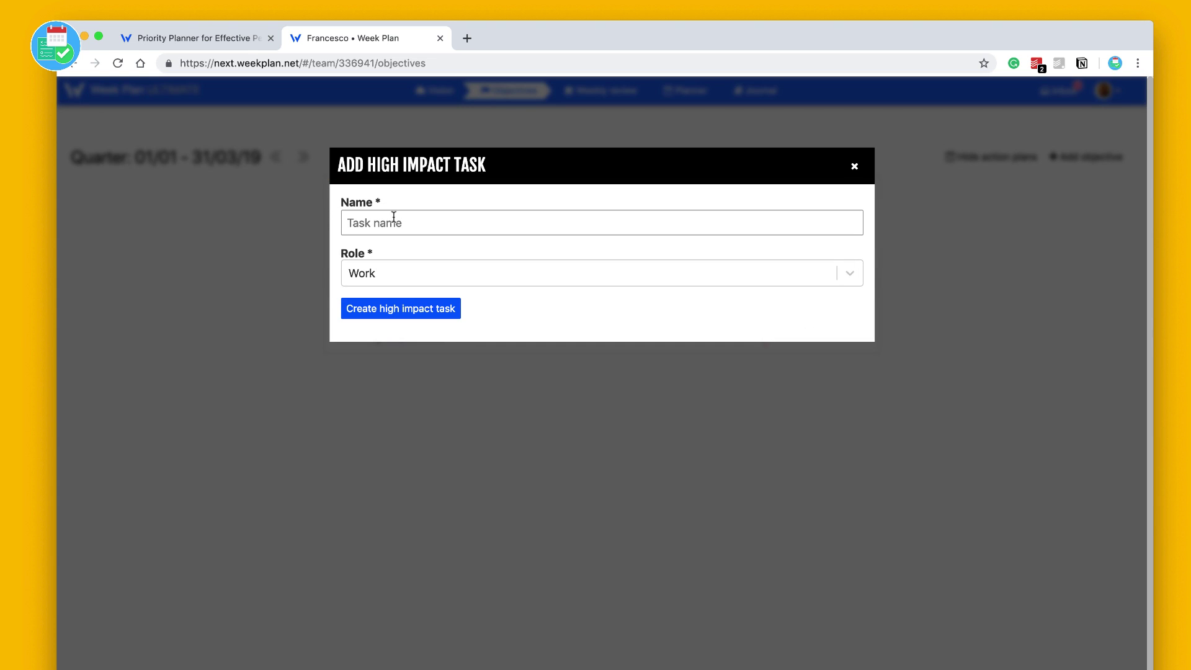
text(Release Big To-Do List Viod)
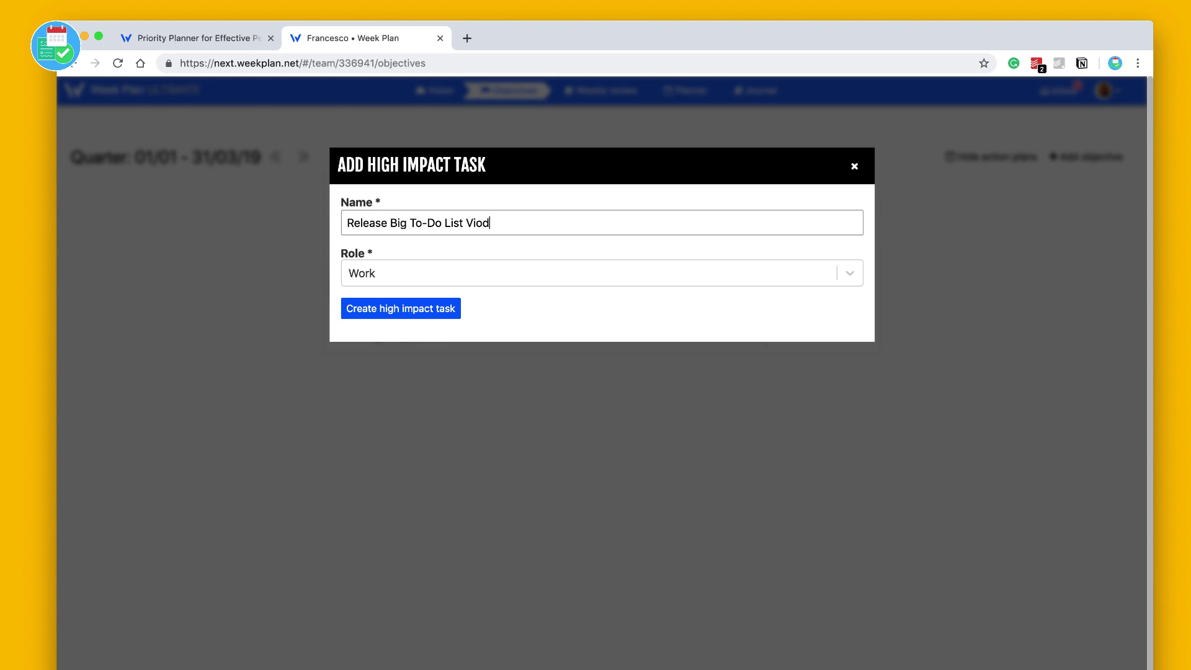
click(385, 270)
click(401, 360)
click(400, 310)
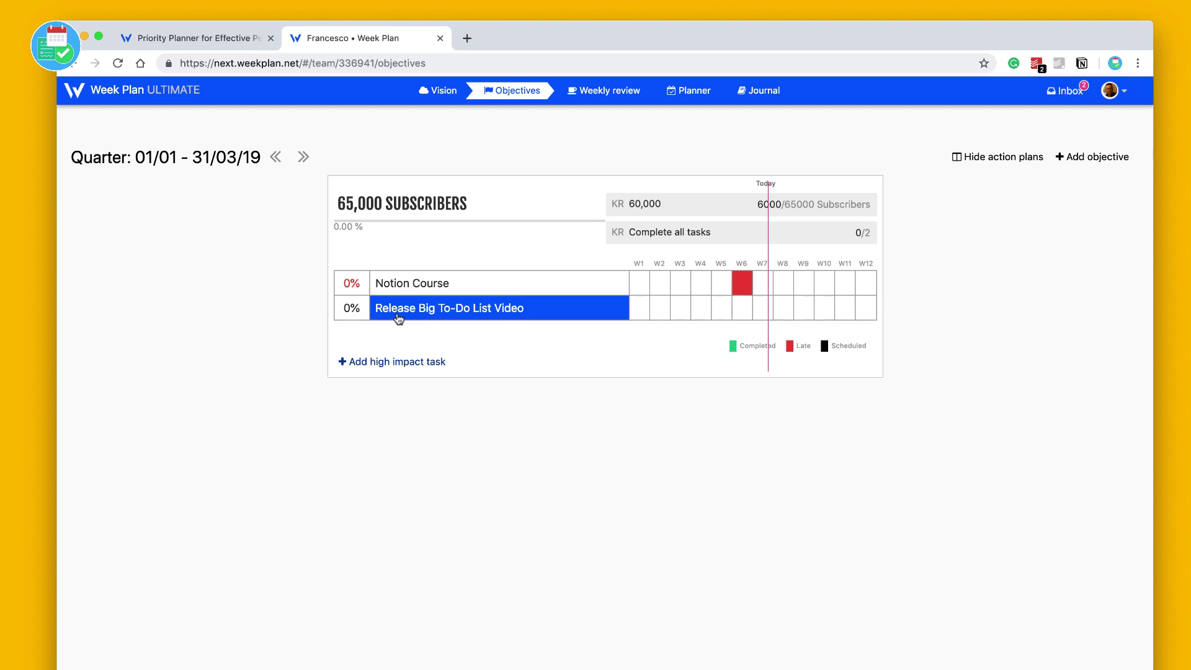
Schedule the Release Big To-Do List Video task for weeks W7 and W8 in the action plan.
click(768, 314)
click(785, 316)
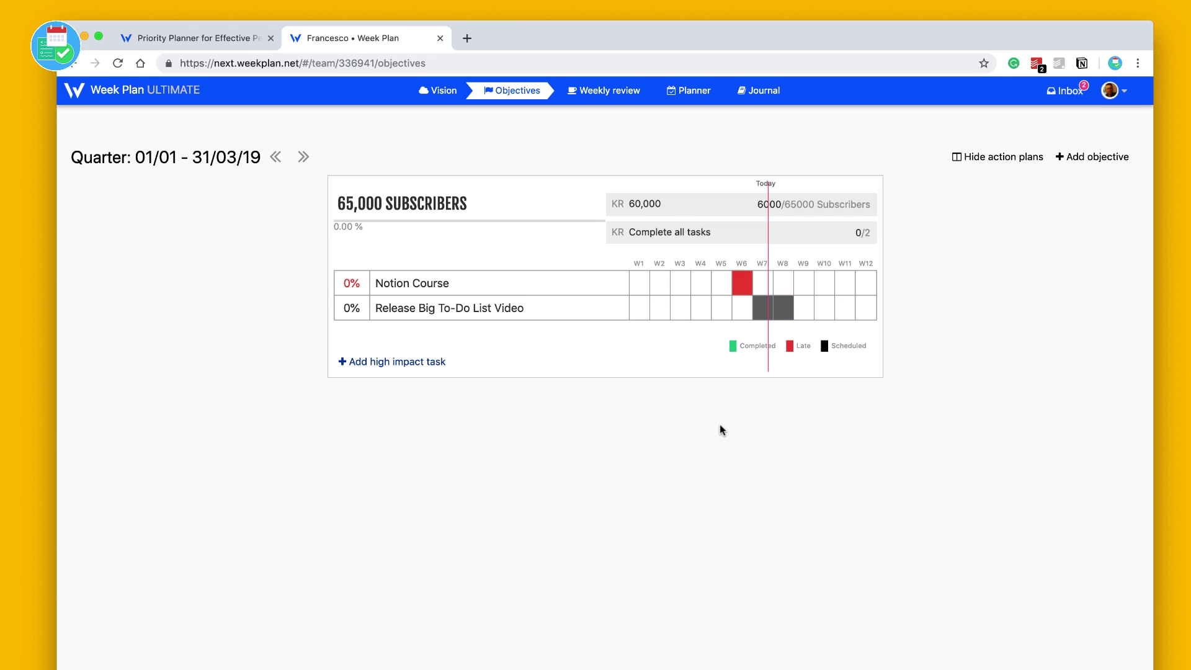
click(795, 312)
Check the Release Big To-Do List Video task in the Planner through the week of 4th March and view its details.
click(693, 91)
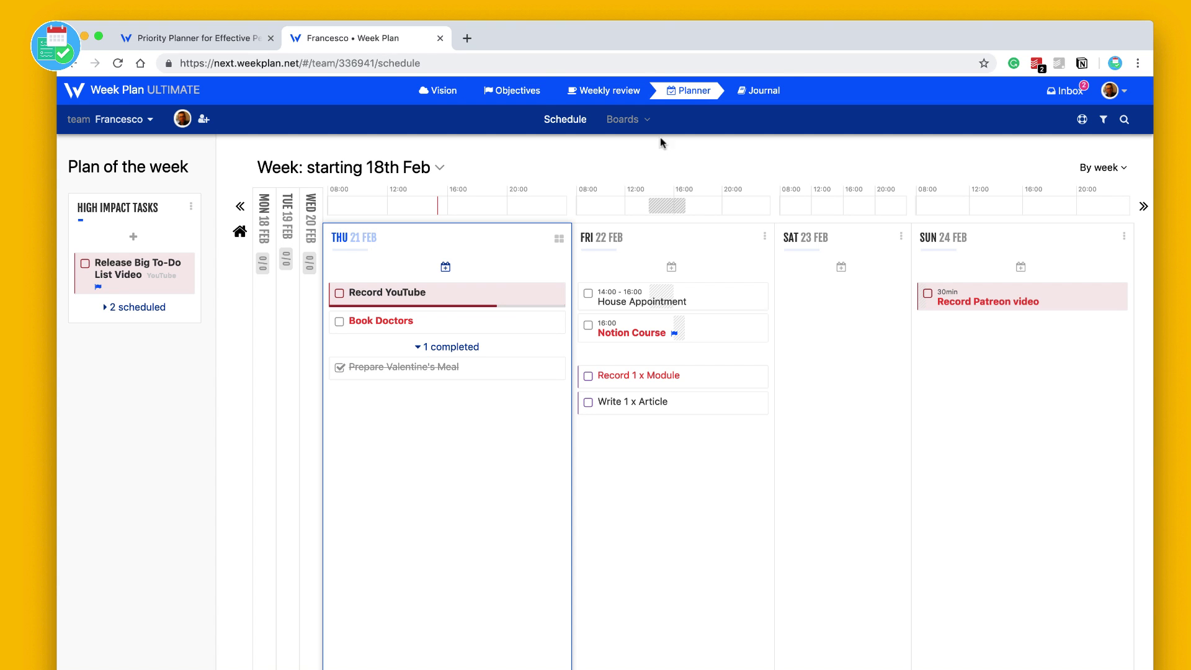
click(1144, 211)
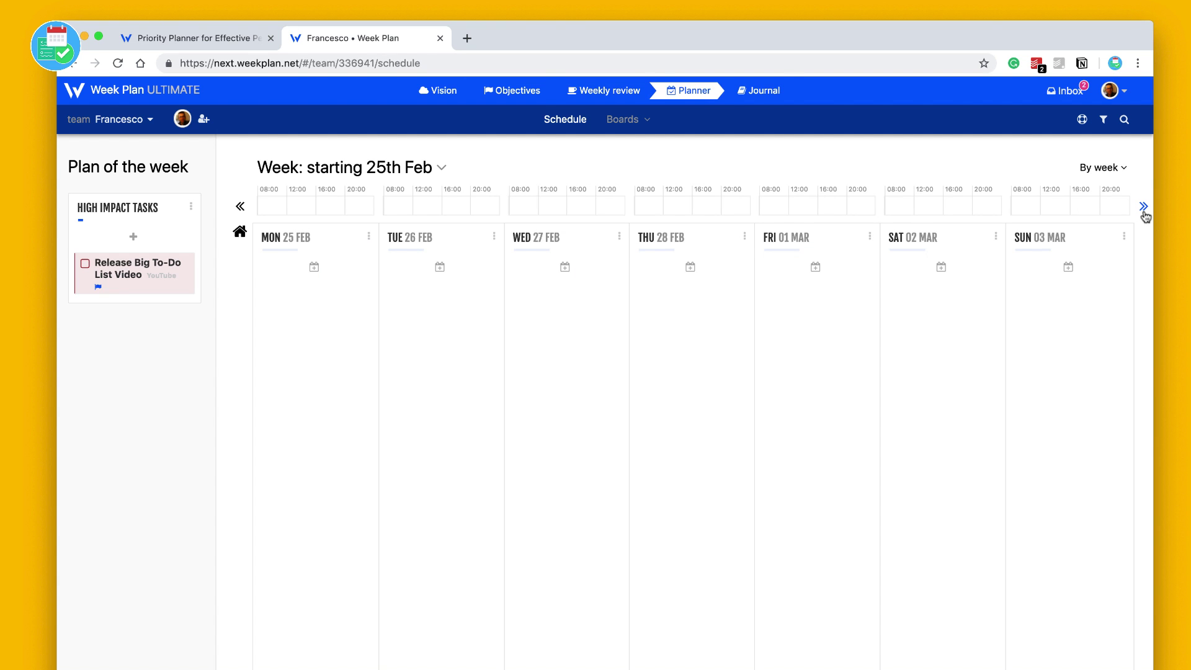
click(1144, 210)
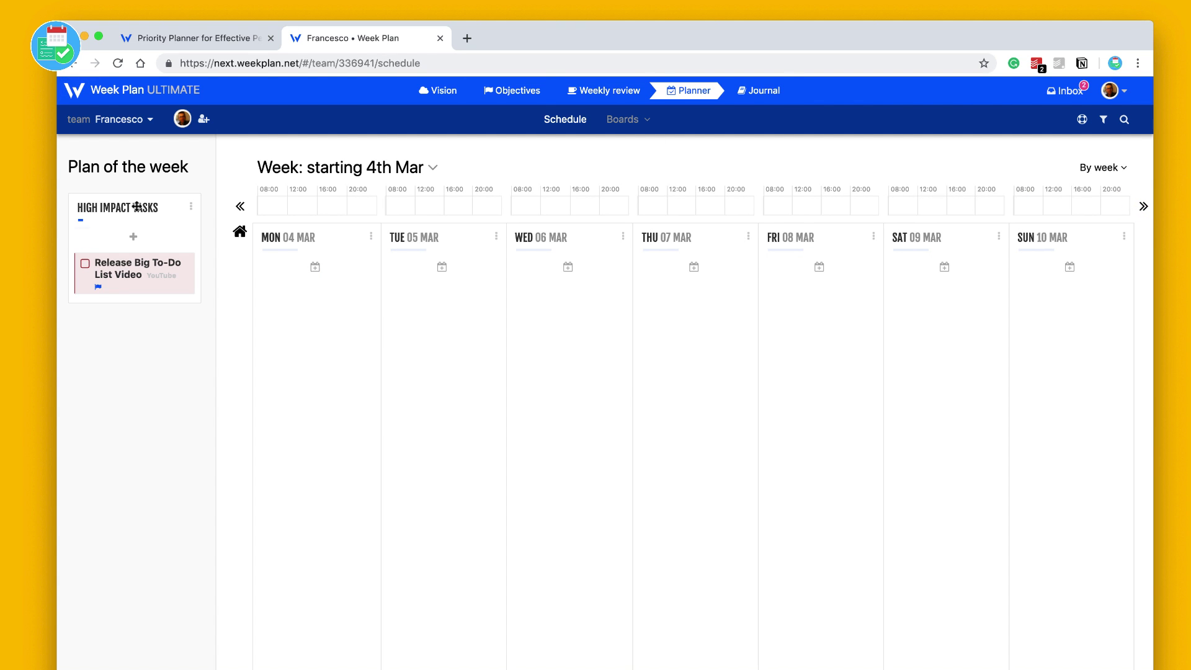
click(123, 280)
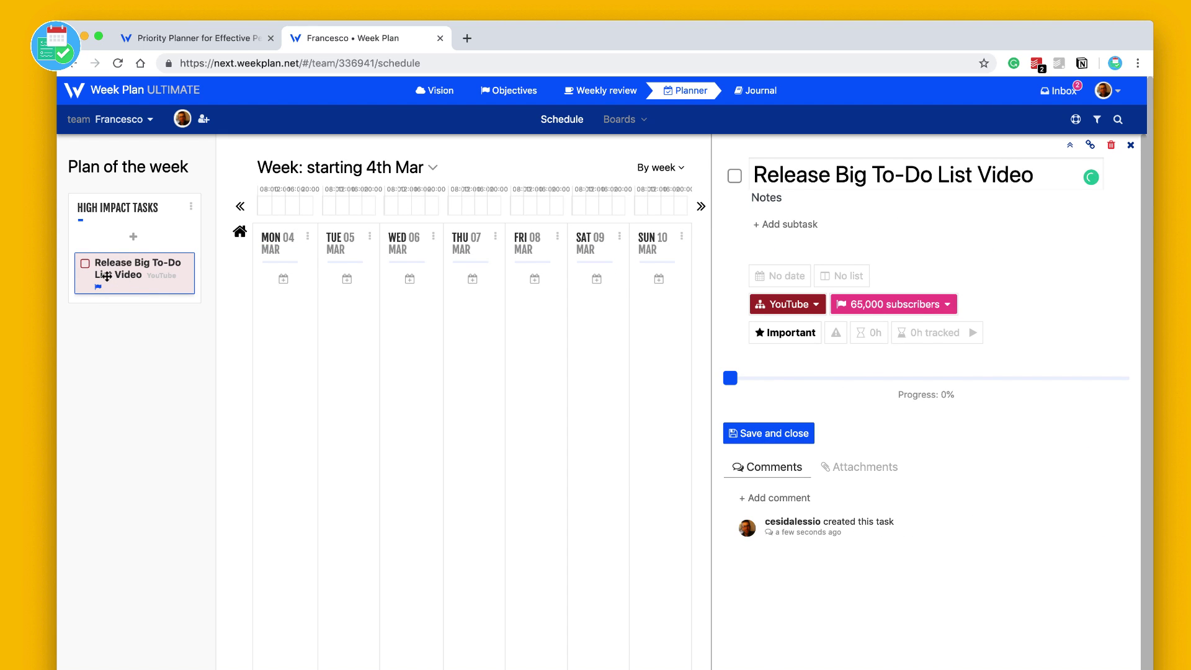
click(1131, 145)
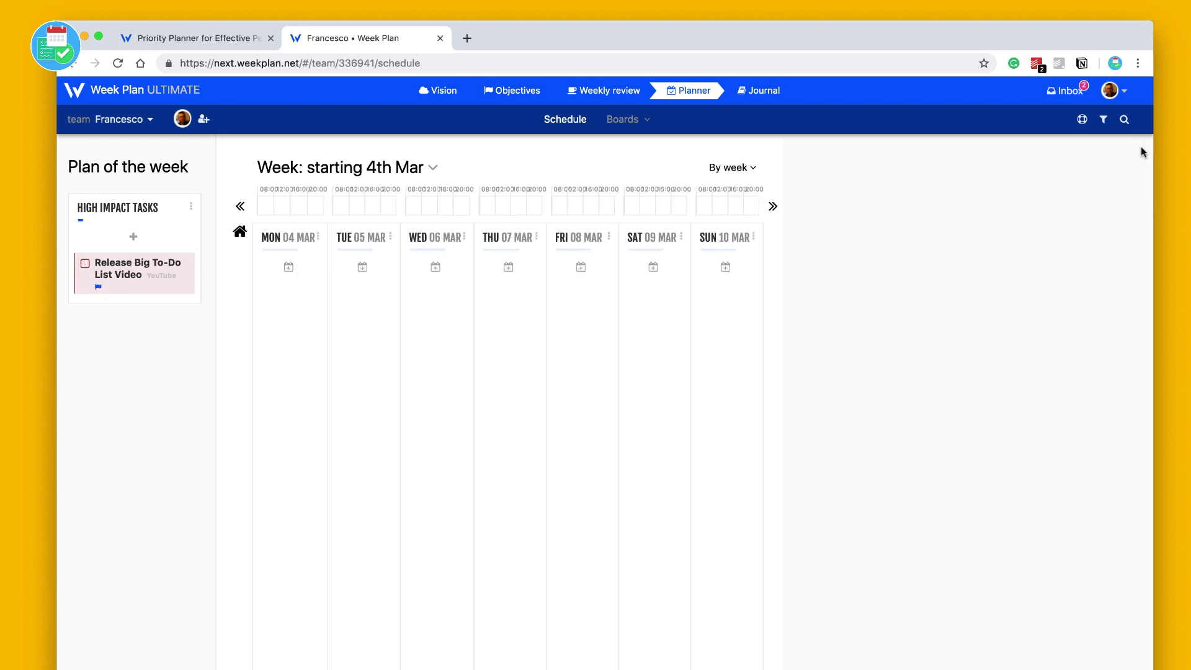
Add a blank key result to the "65,000 subscribers" objective and return to the objectives list without saving.
click(514, 90)
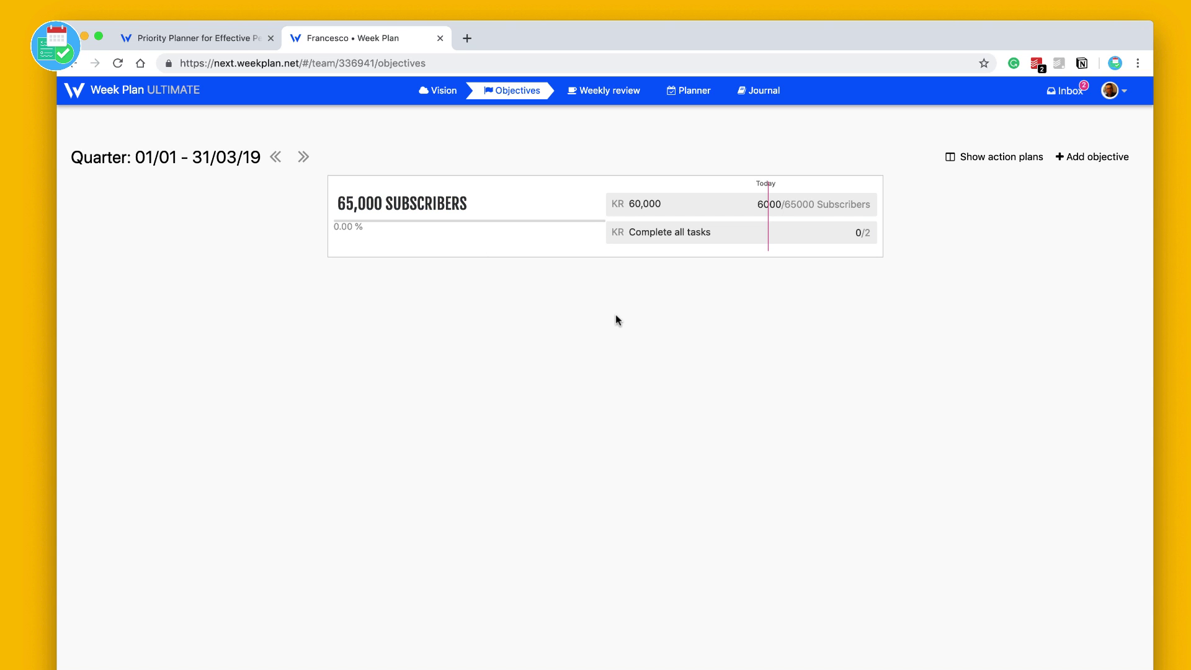
click(428, 204)
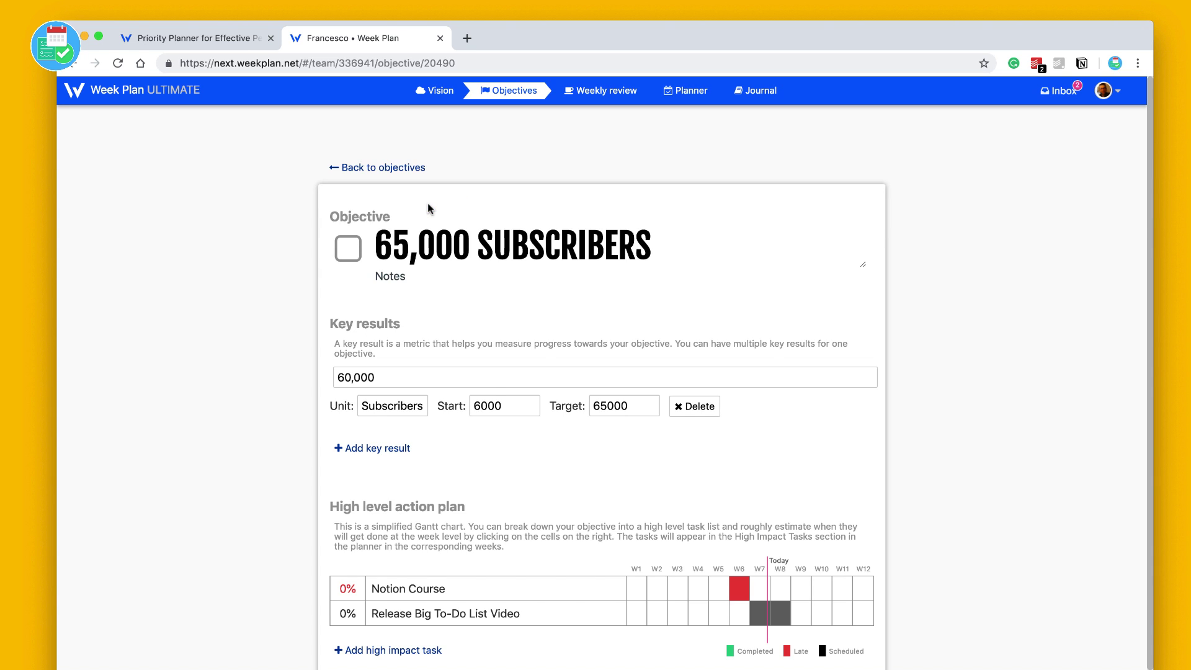
scroll(410, 310, down, 2)
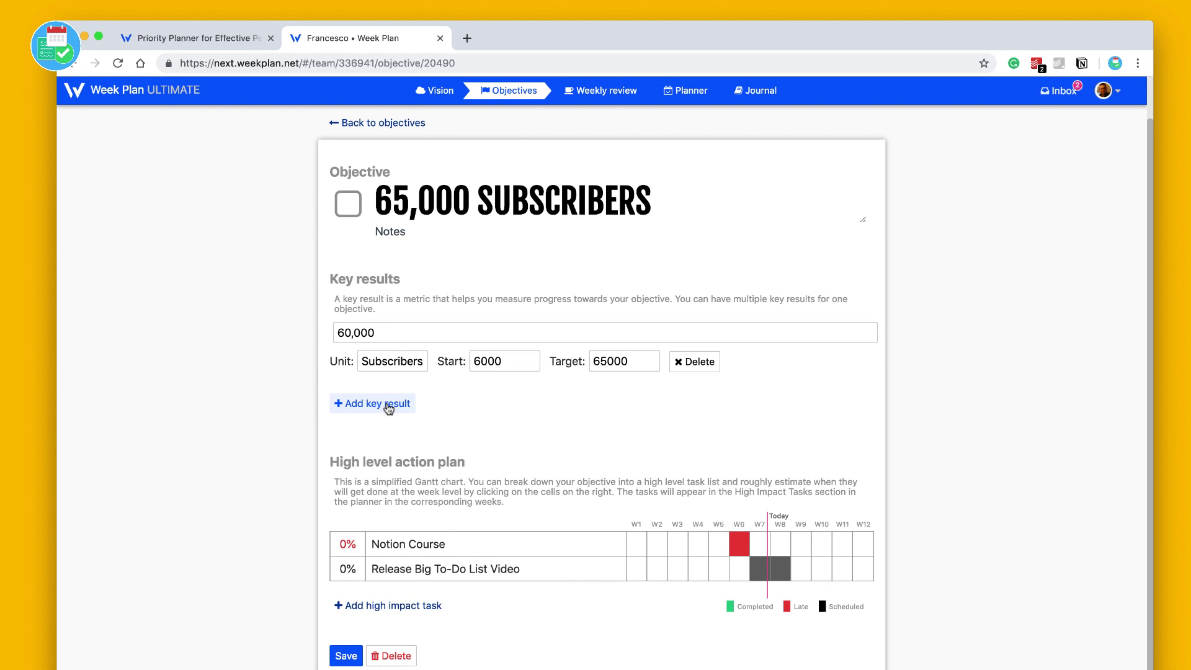
click(388, 405)
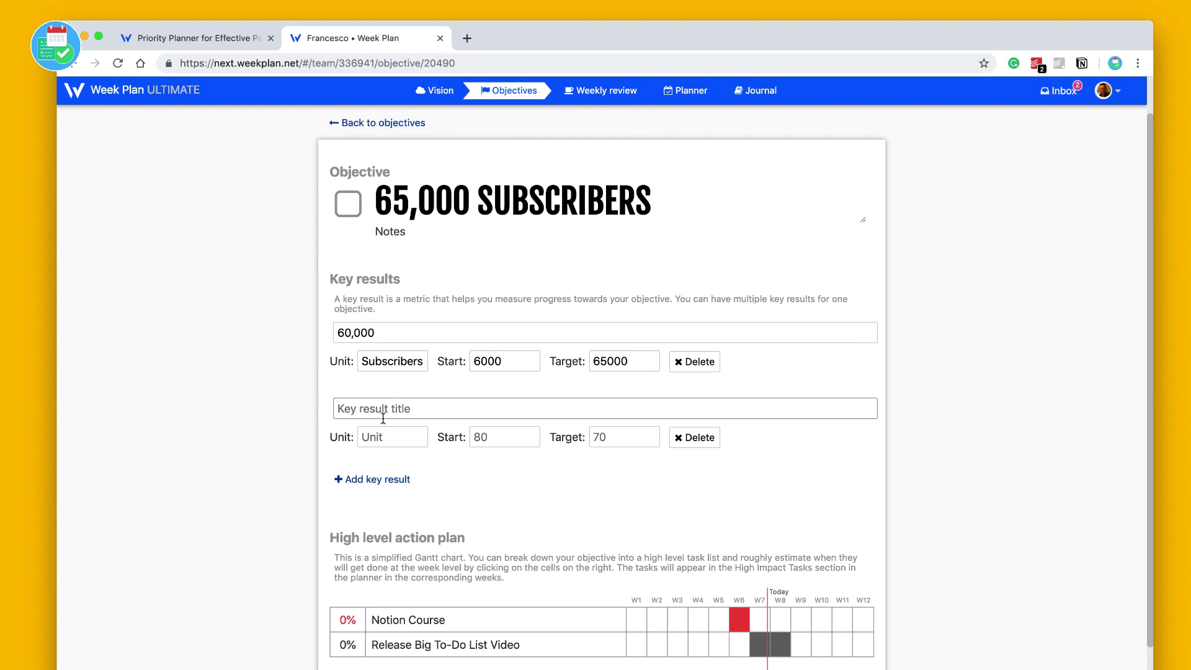
scroll(398, 456, down, 3)
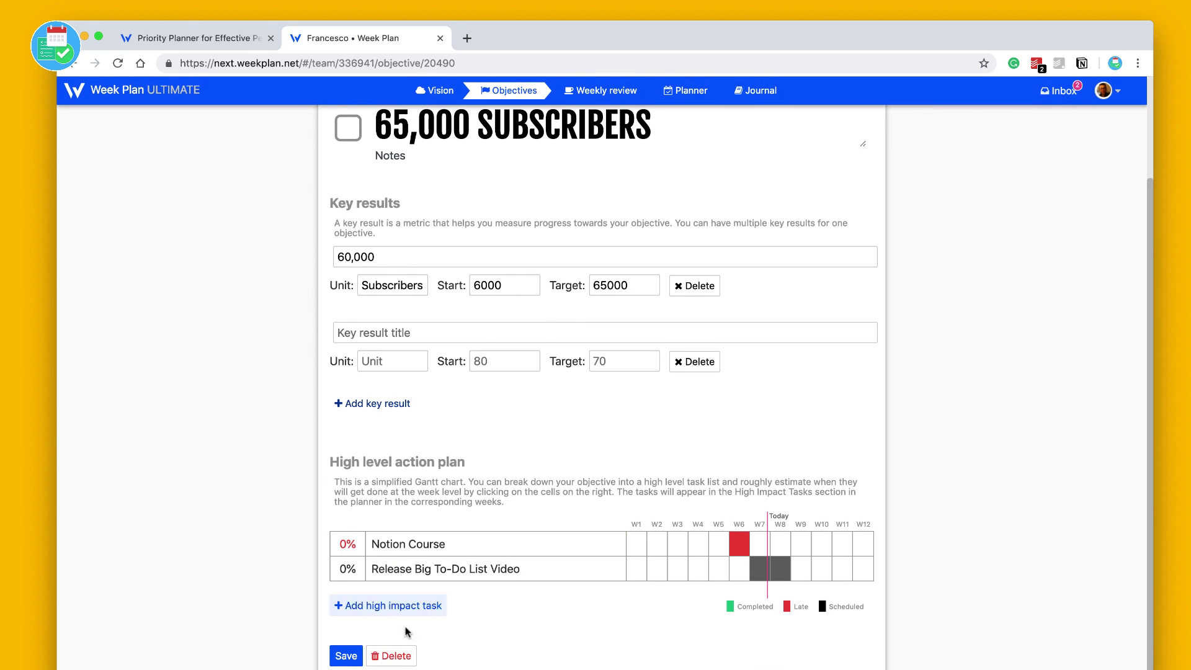
scroll(435, 434, up, 5)
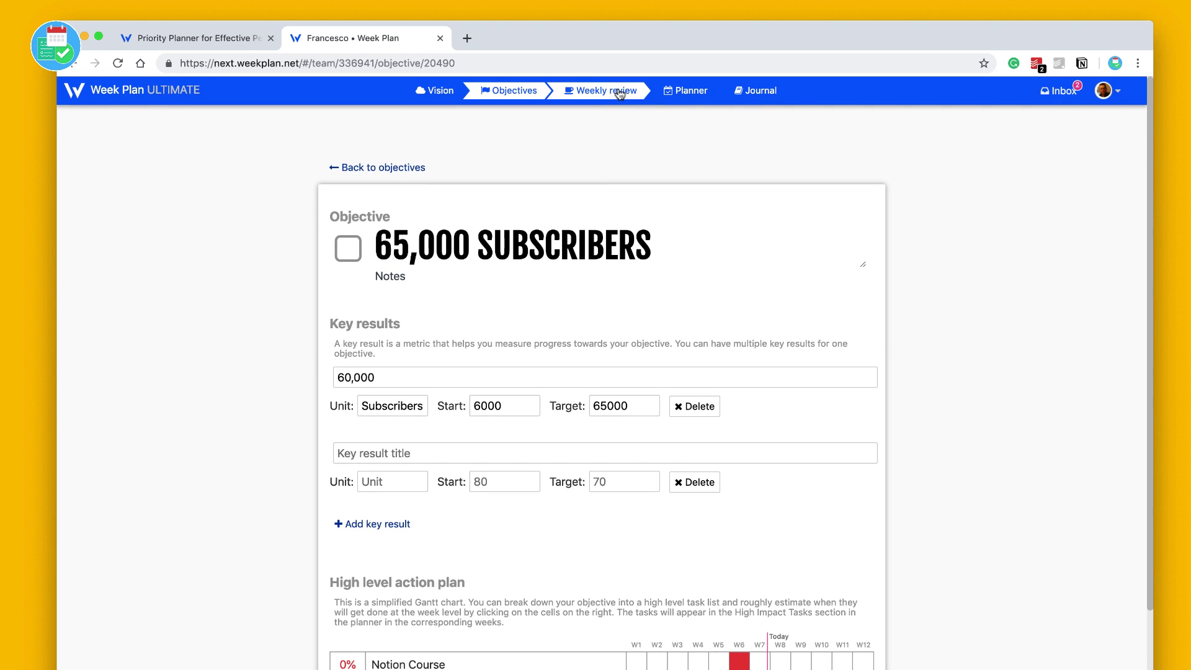
click(403, 167)
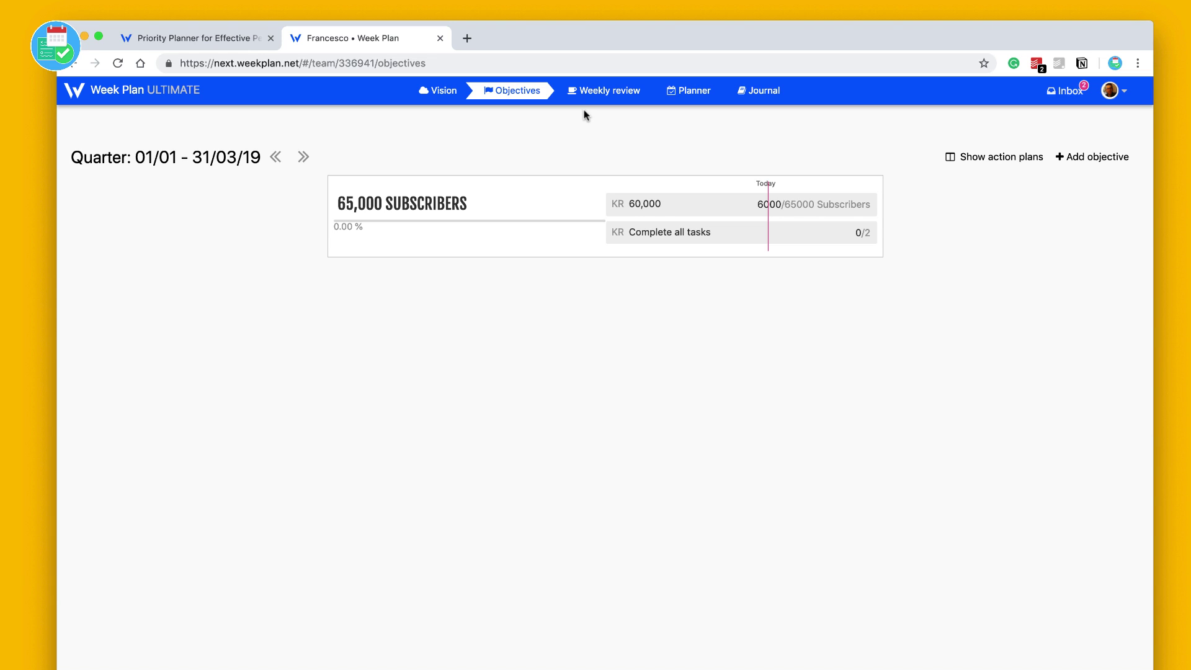
Start the weekly review and go through the week's tasks and the Parking lot board to the time-blocking stage.
click(625, 94)
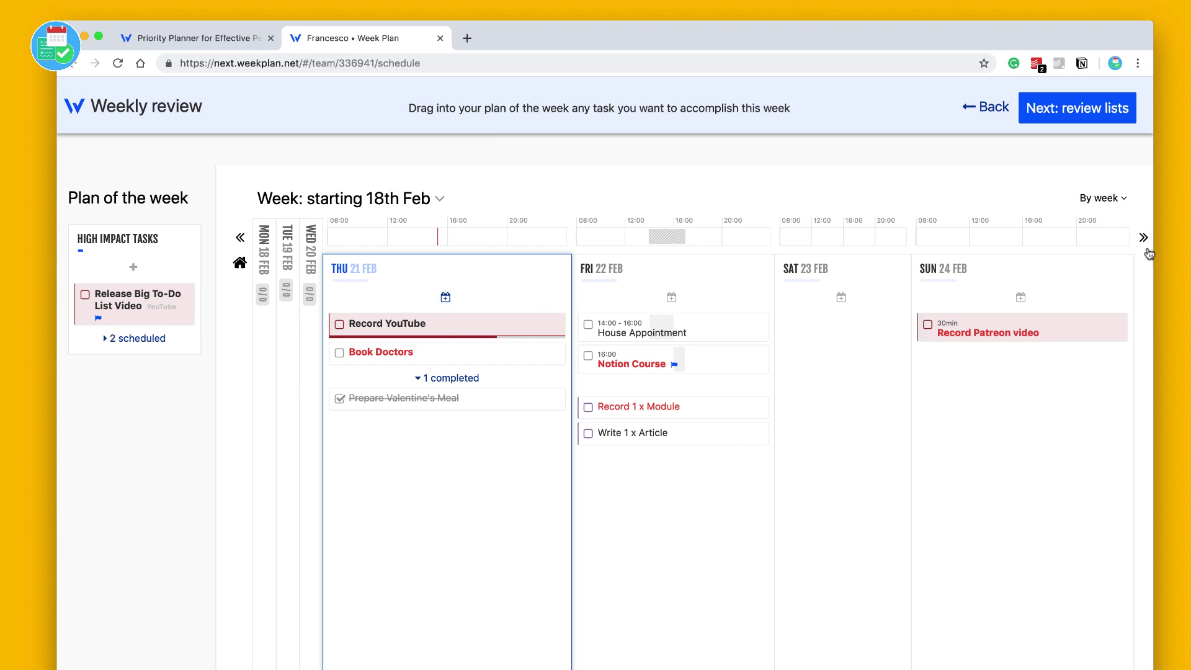
click(1090, 109)
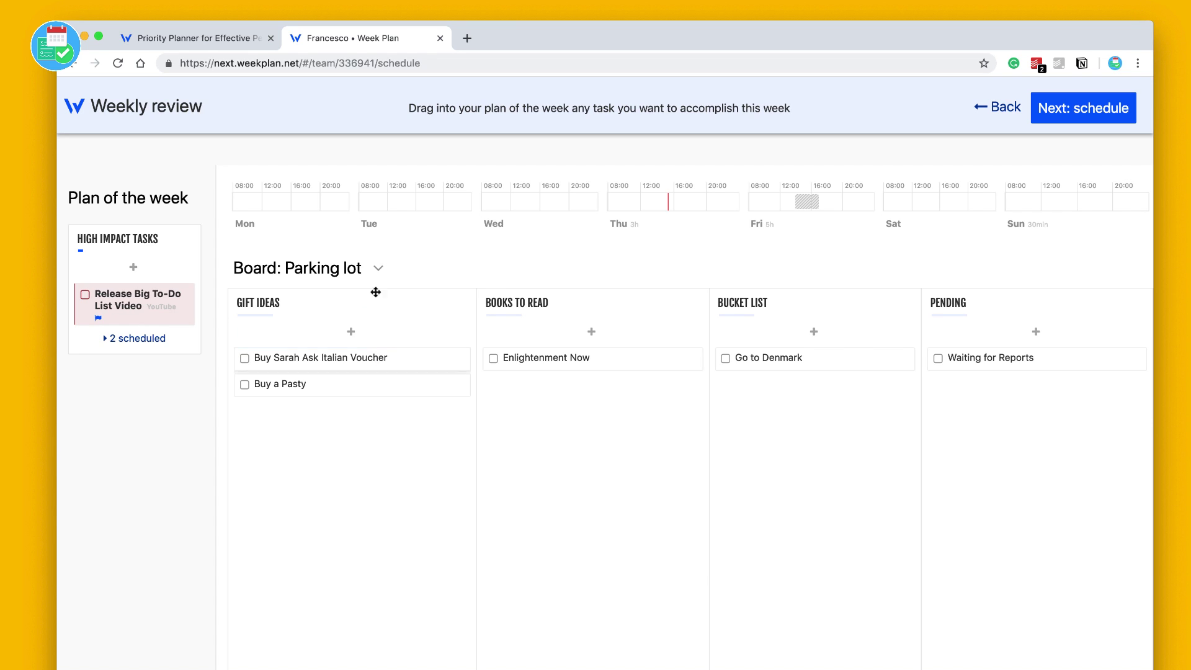
click(379, 270)
click(401, 282)
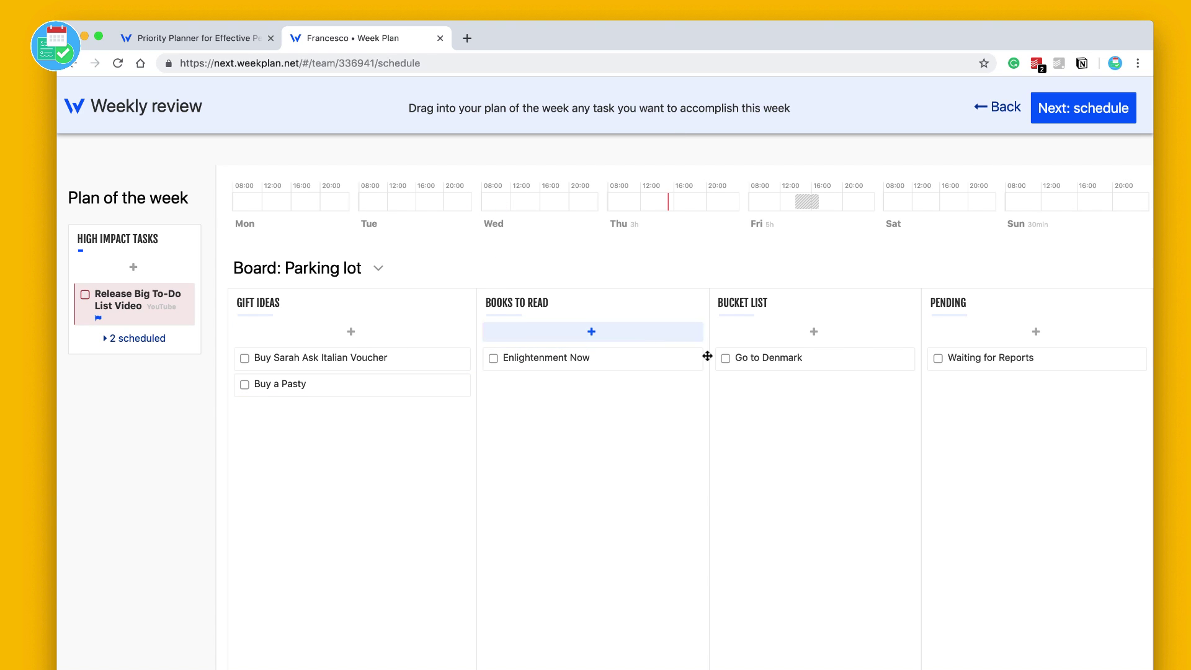
click(1068, 106)
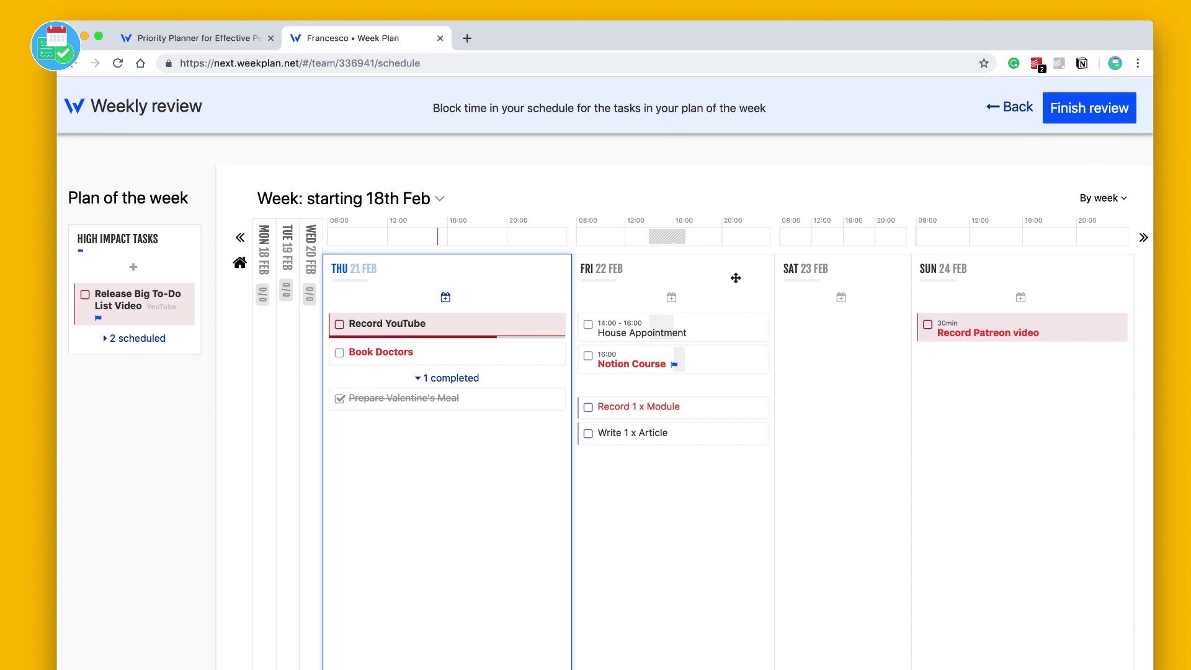
Try to block time for the Record YouTube task on Thursday 21 Feb and finish the weekly review.
mouse_move(524, 312)
mouse_down()
mouse_move(553, 235)
mouse_move(529, 234)
mouse_up()
click(1080, 118)
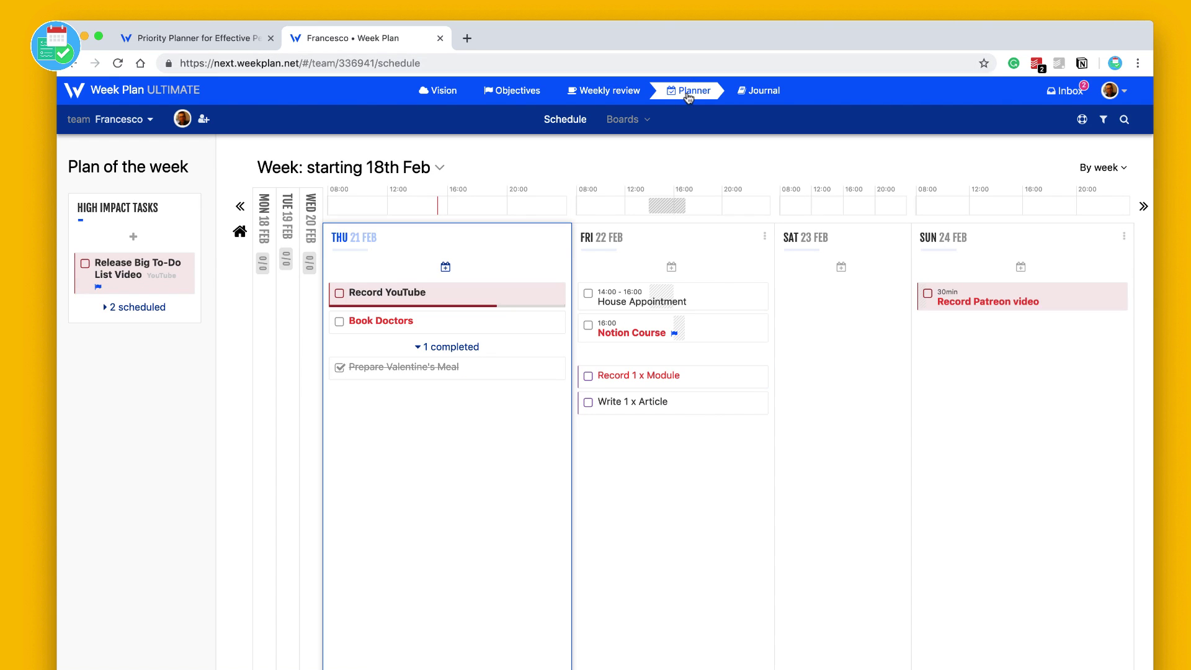
View the Journal's new cogitorama and new entry forms for Thu 21 Feb and return to the Planner without submitting.
click(759, 90)
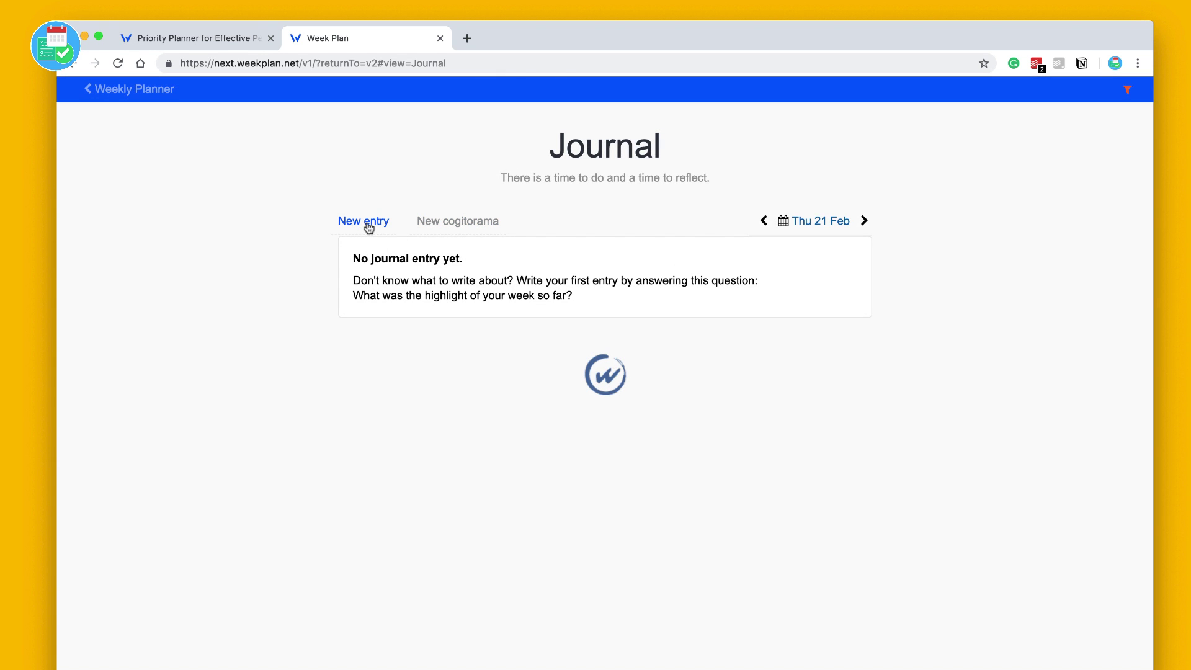
click(468, 230)
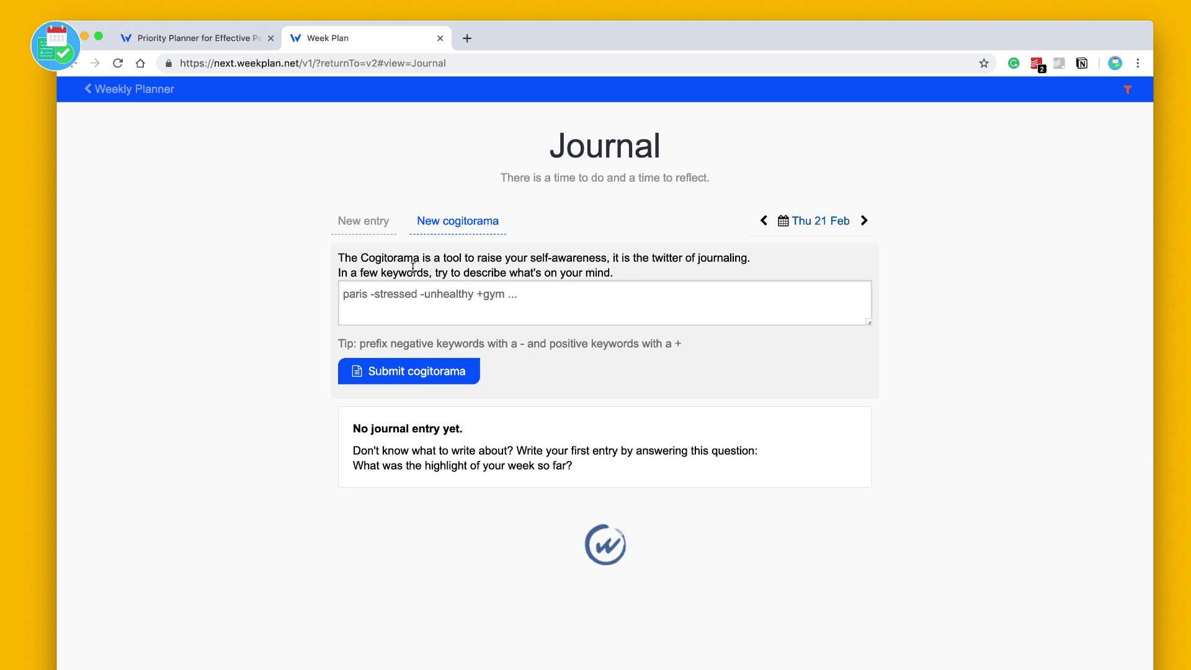
click(375, 221)
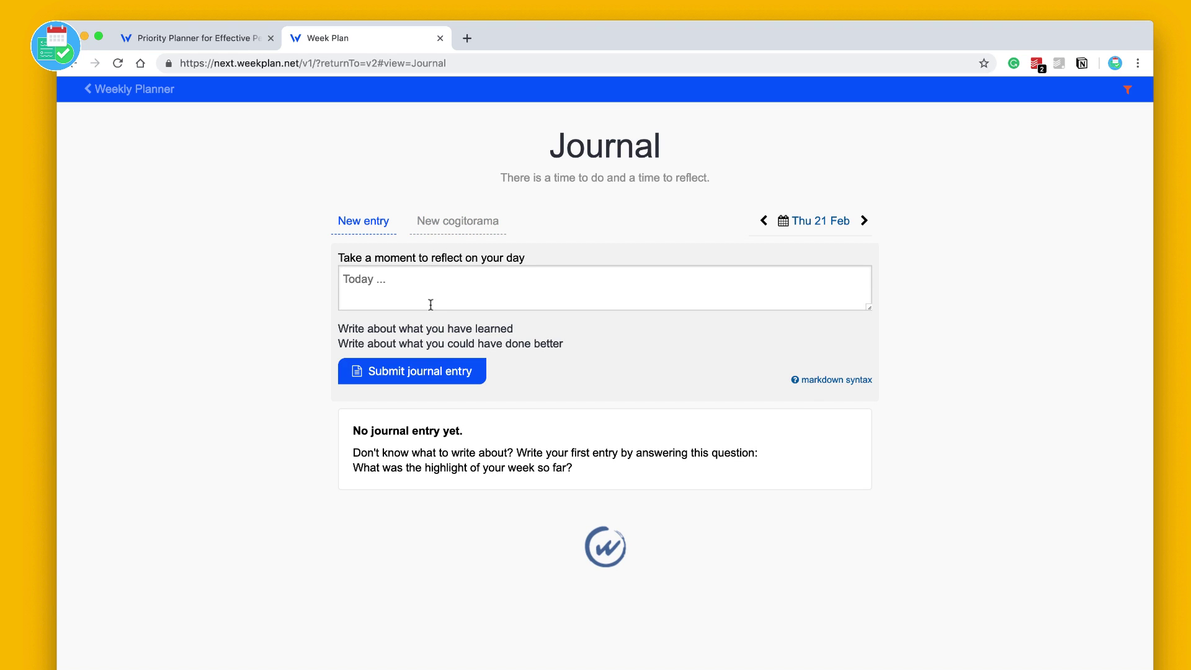
click(430, 302)
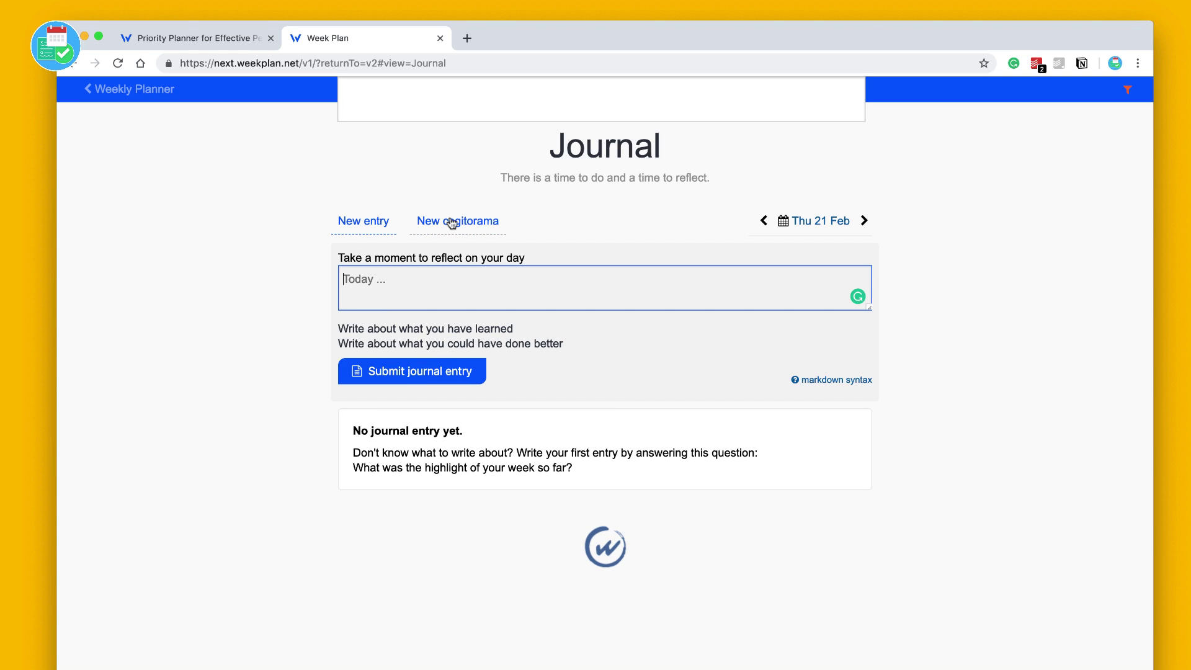
click(432, 166)
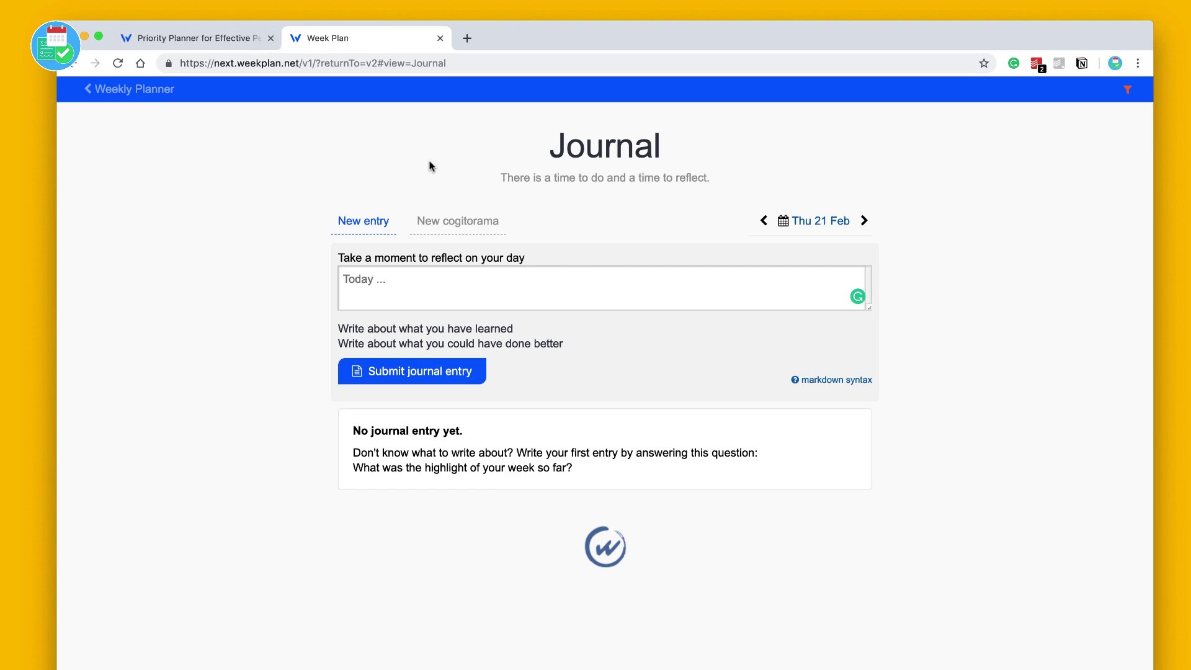
click(144, 96)
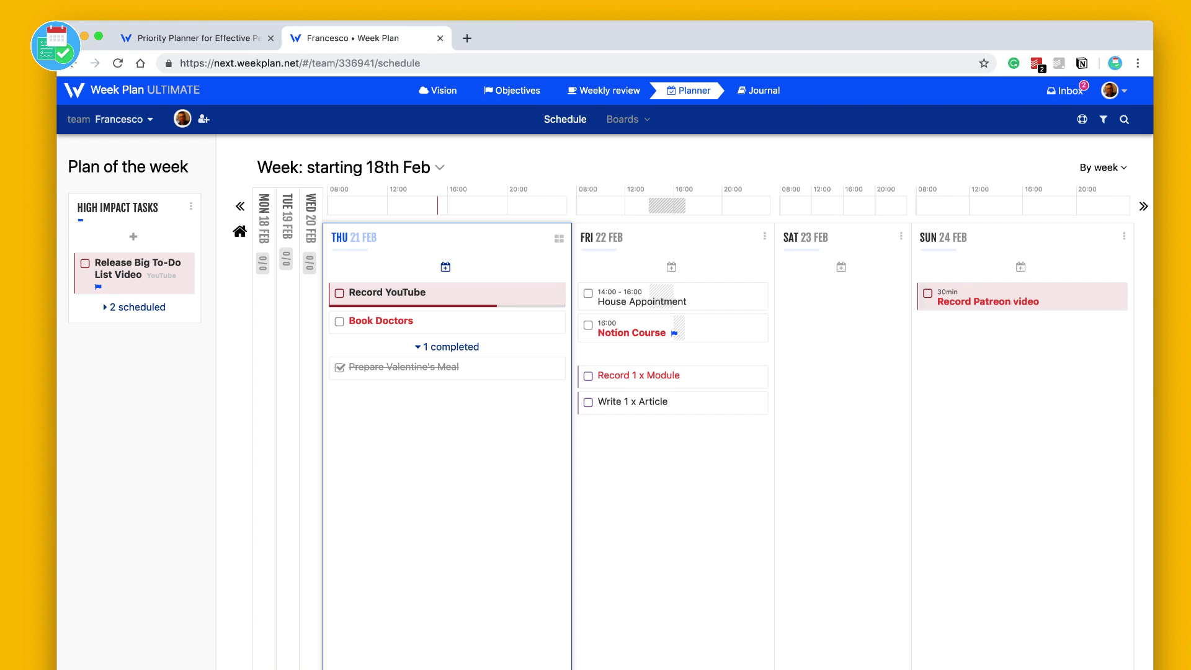
Search the tasks for "patreon", view the details of Record Patreon video and close them.
click(1123, 121)
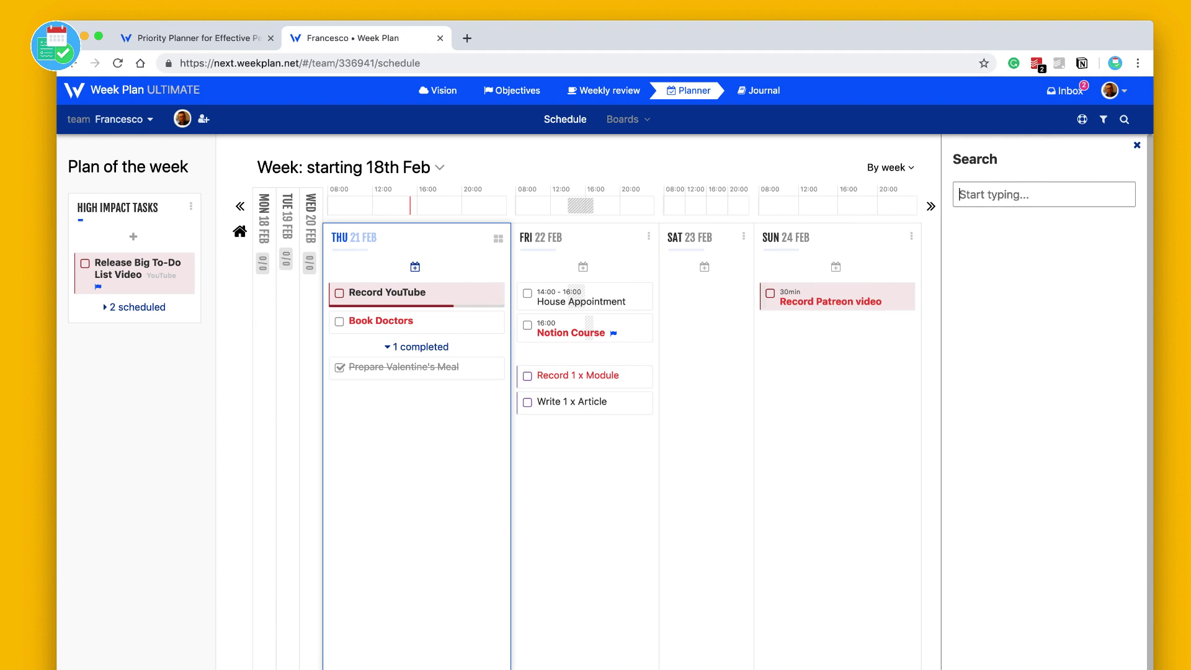
text(patreon)
click(1038, 296)
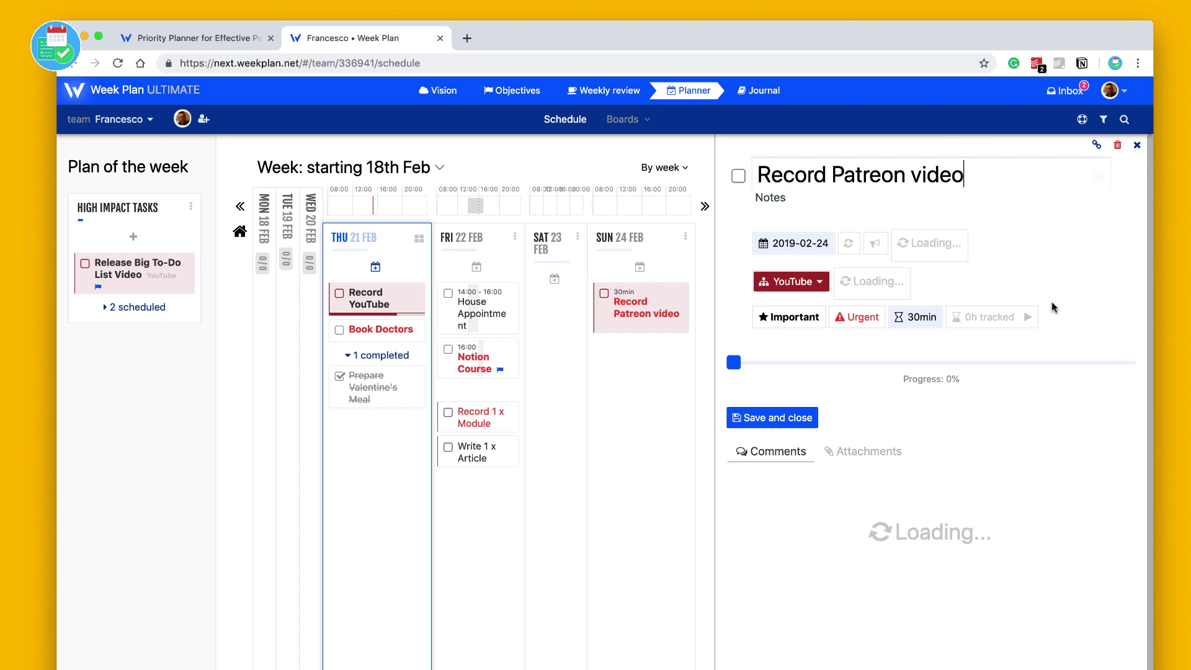
click(1139, 147)
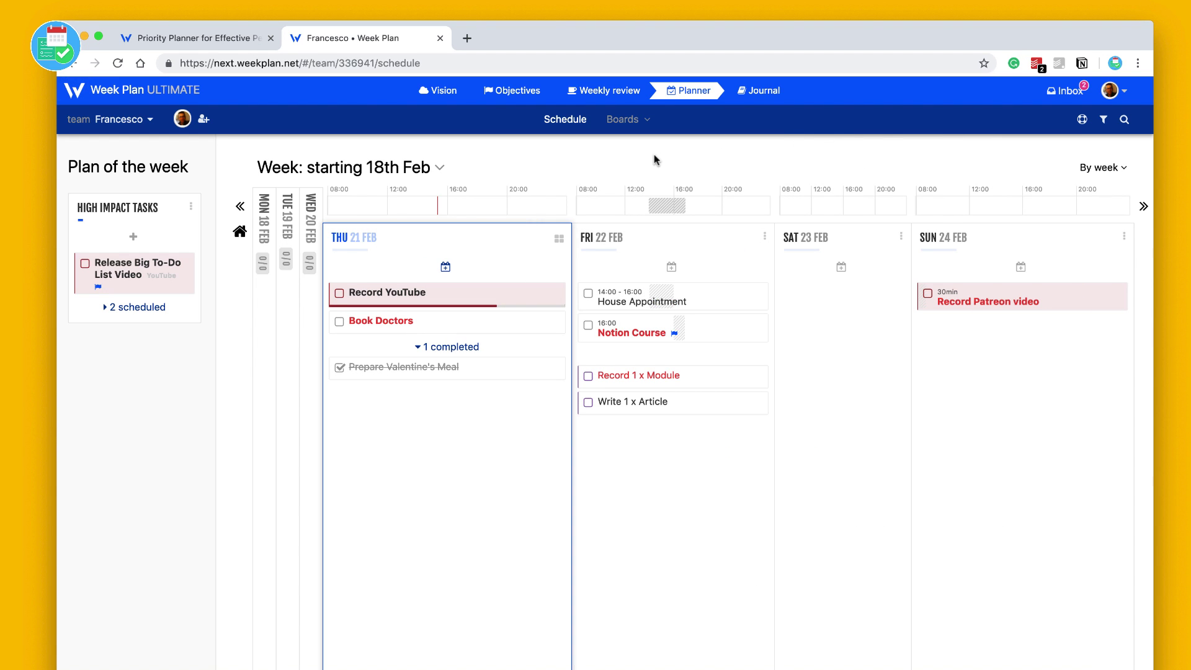
Schedule the inbox tasks Plan visit to ALITA cinema for Friday 22 Feb and Seek better phone contract for Saturday 23 Feb.
click(1067, 91)
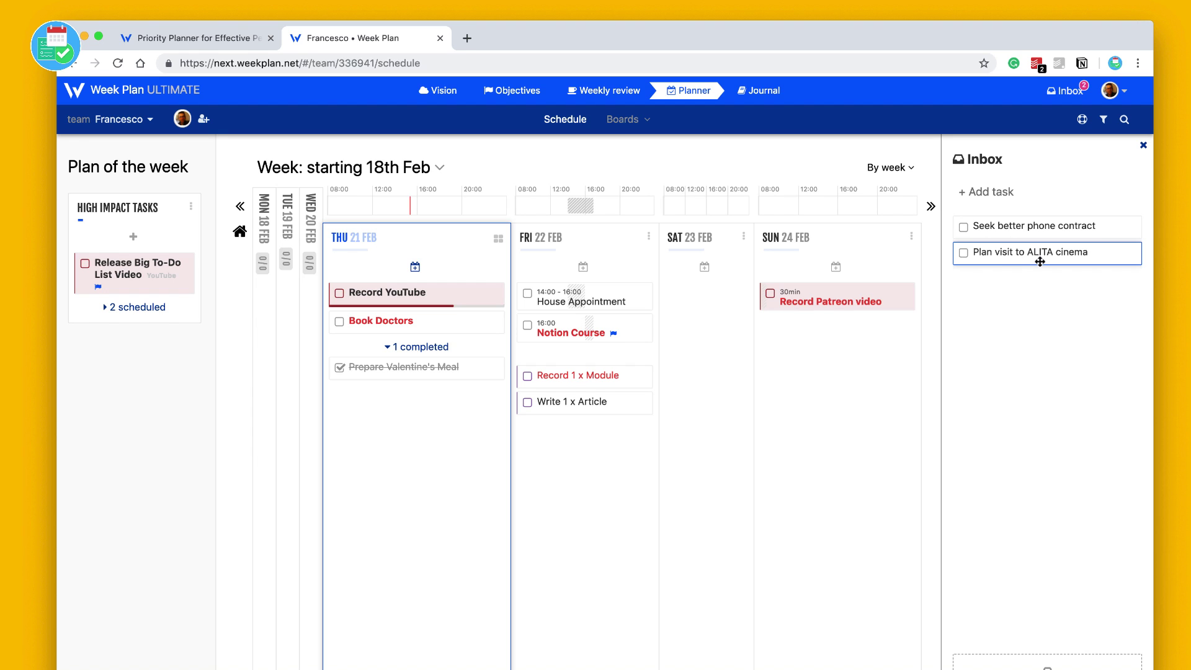
drag(1039, 255, 635, 465)
drag(1037, 231, 687, 336)
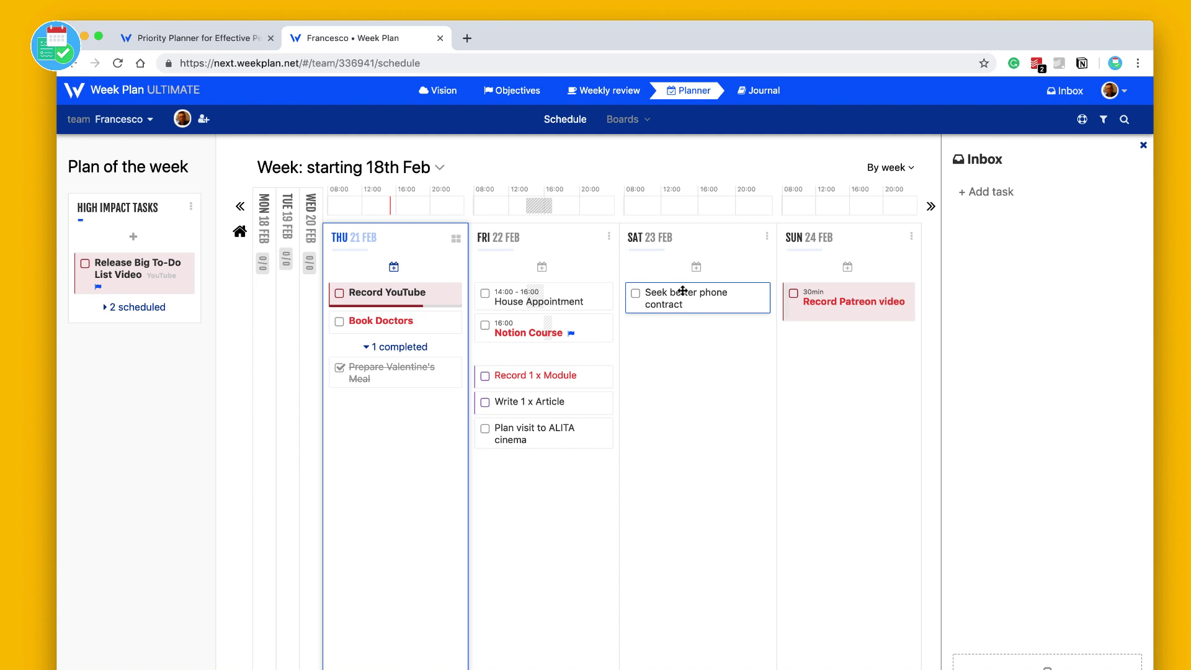
click(1144, 147)
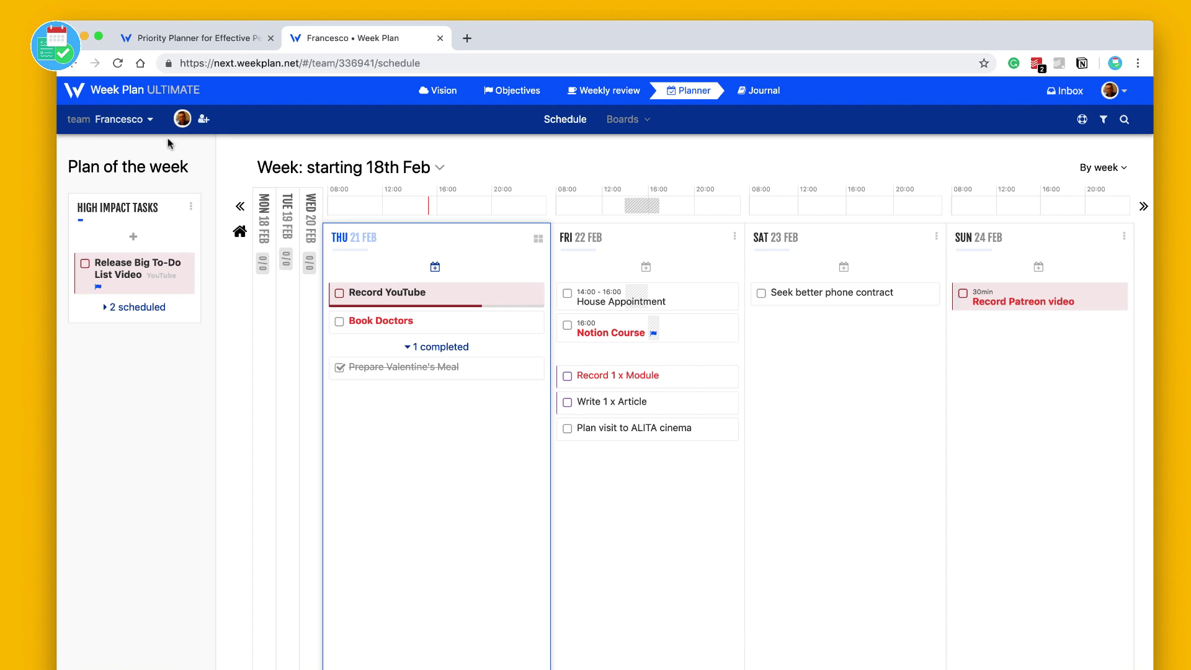
Review the team's workspace settings, including the task email address, email notifications, calendar synchronization and data export, and return to the Planner.
click(146, 119)
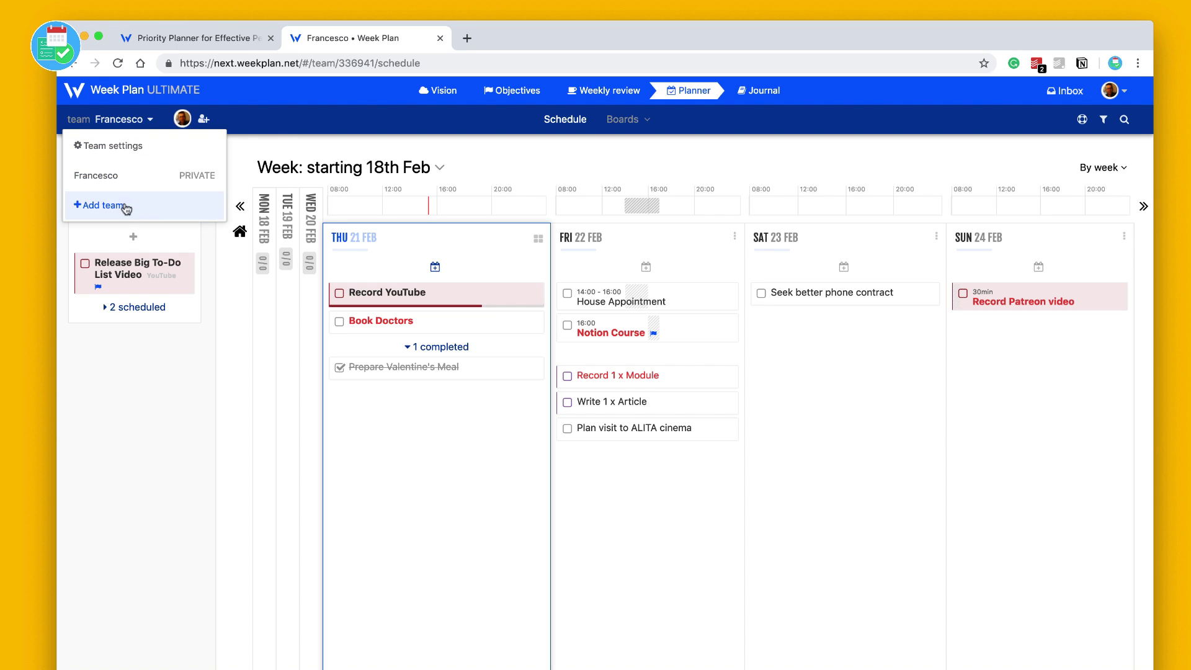
click(127, 159)
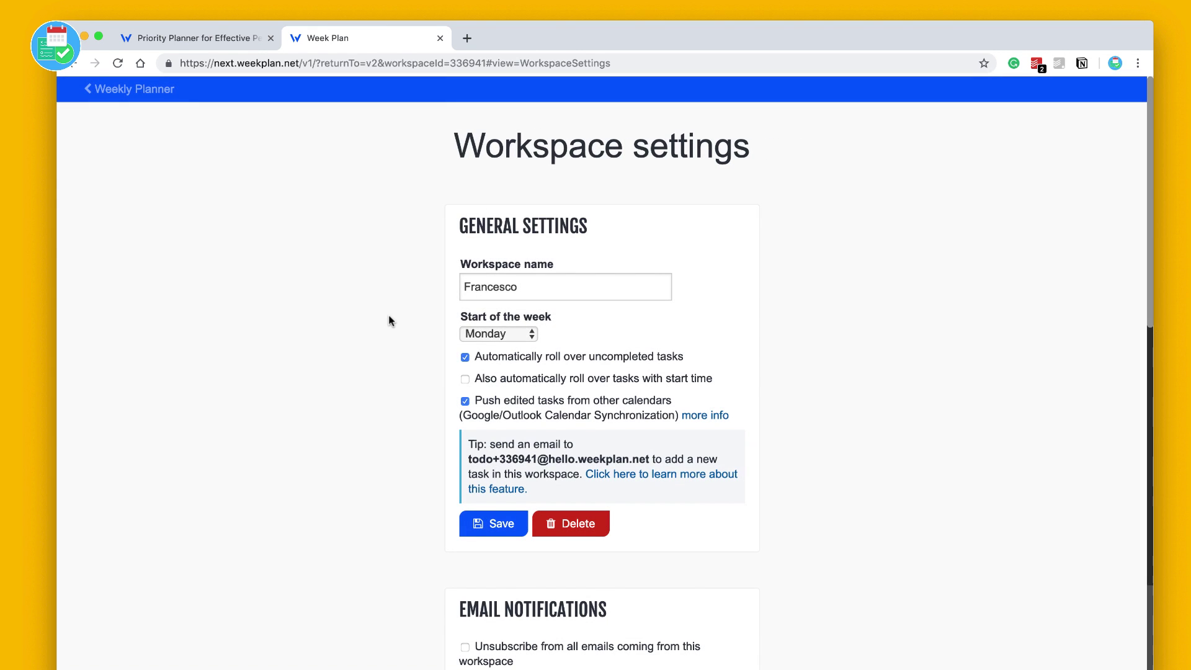
scroll(521, 366, down, 1)
scroll(520, 366, down, 5)
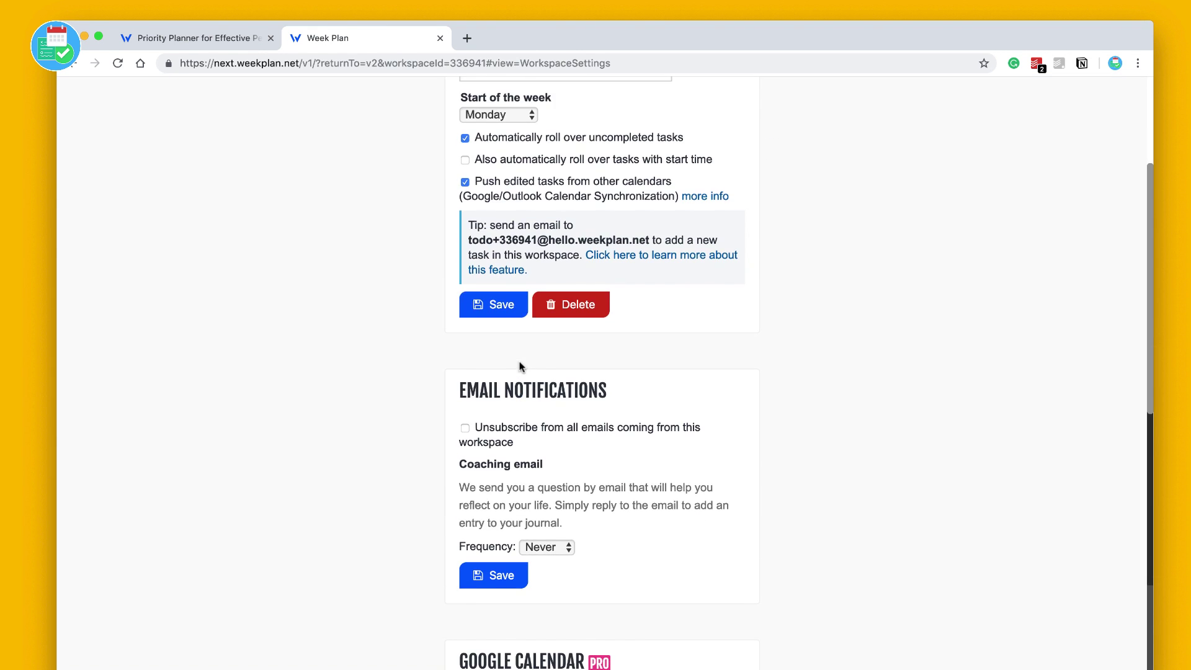
drag(651, 238, 454, 245)
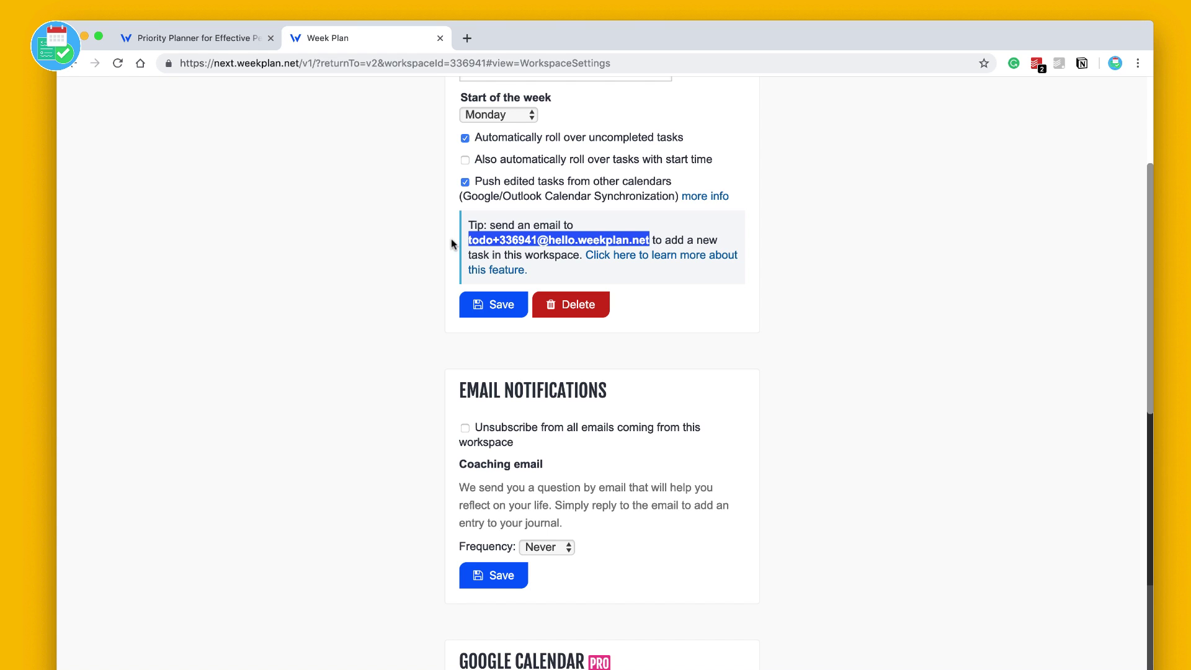
scroll(512, 264, down, 10)
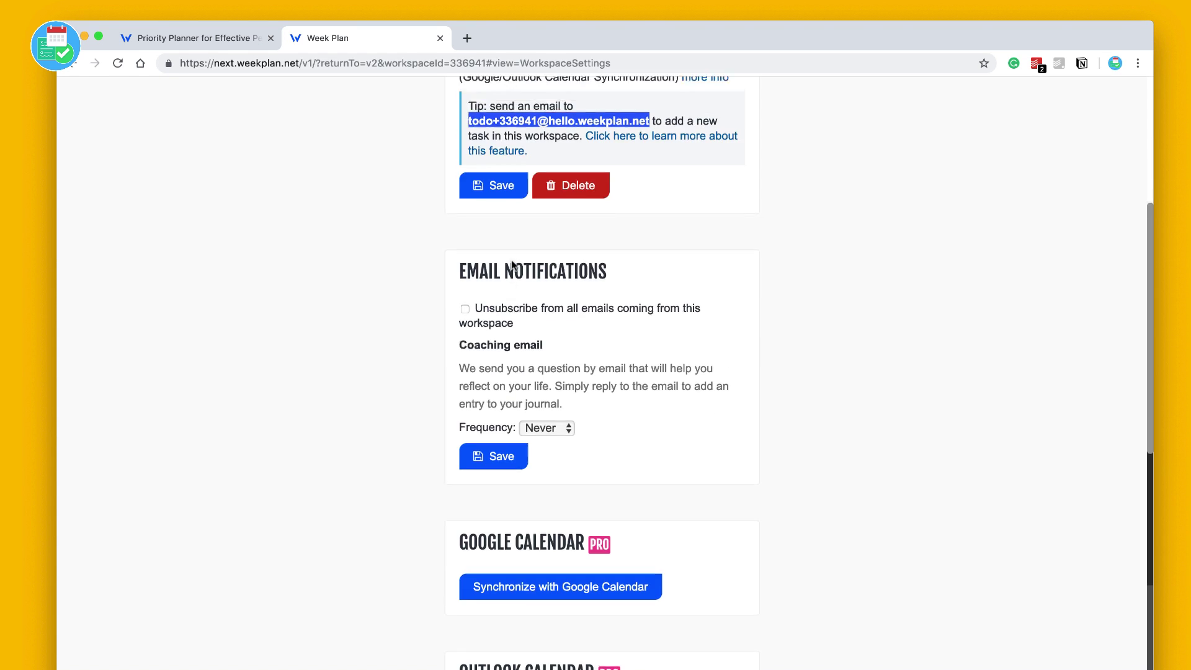
scroll(512, 265, down, 1)
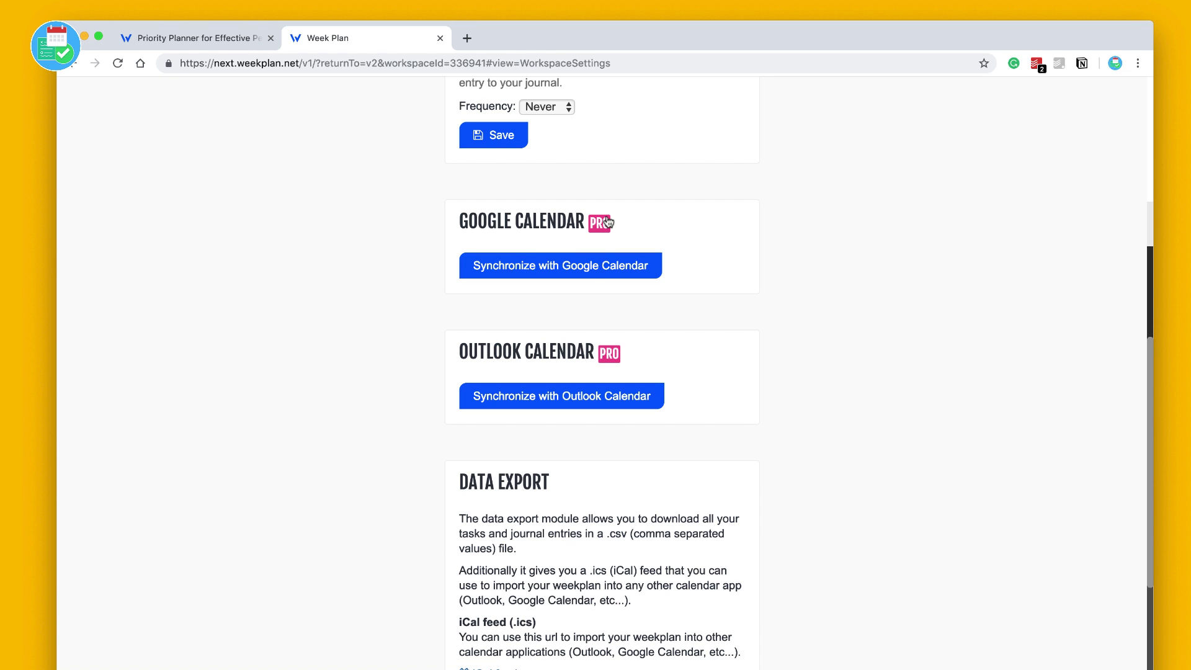
click(593, 268)
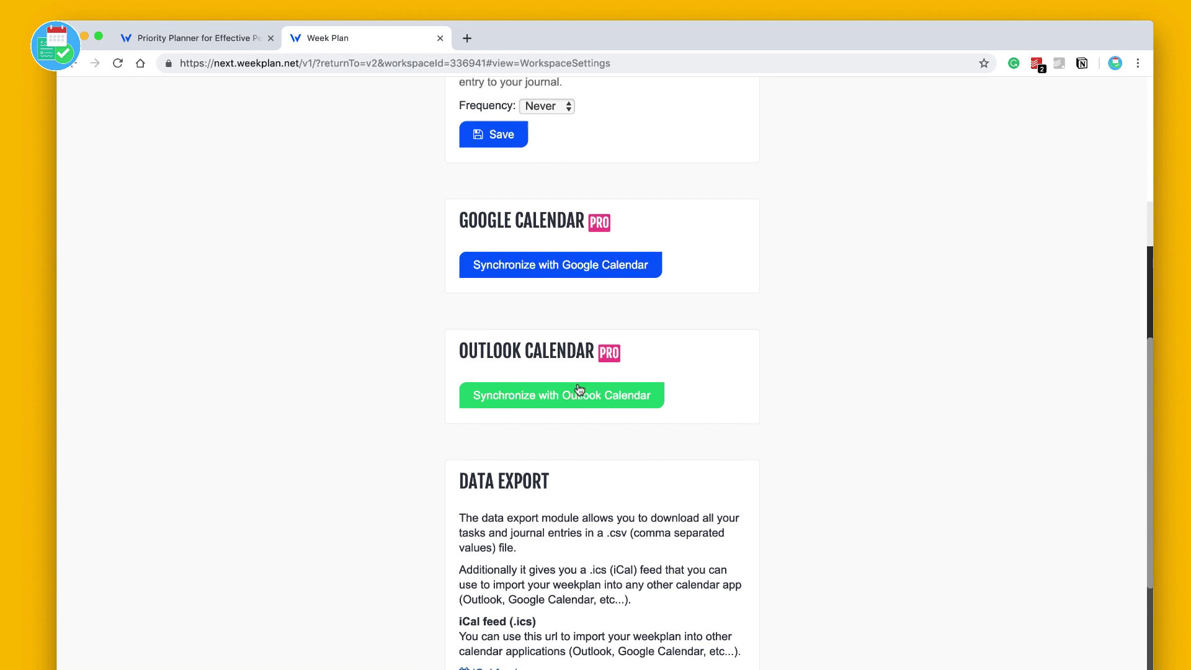
scroll(578, 388, down, 7)
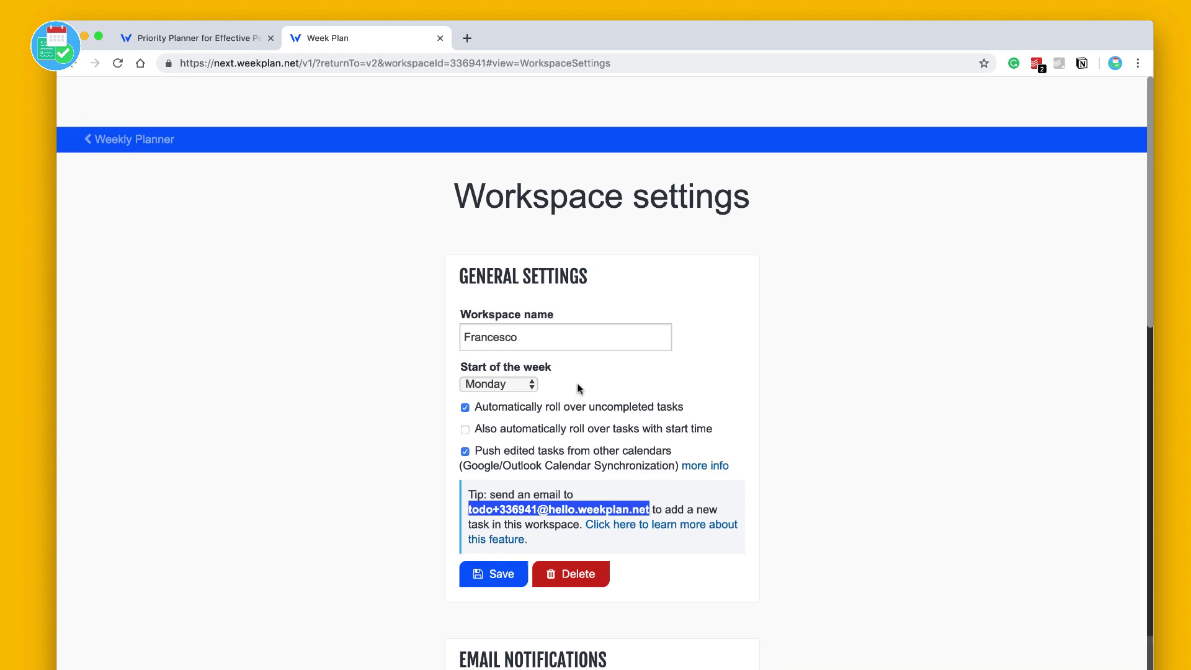
scroll(578, 389, down, 1)
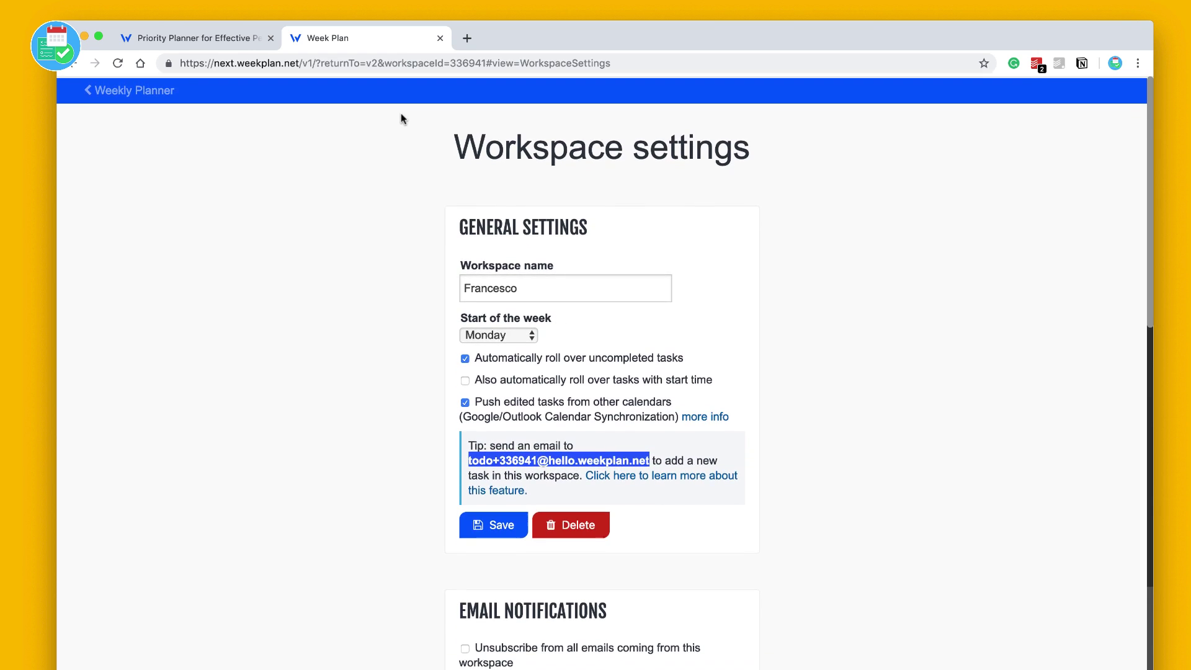
click(149, 88)
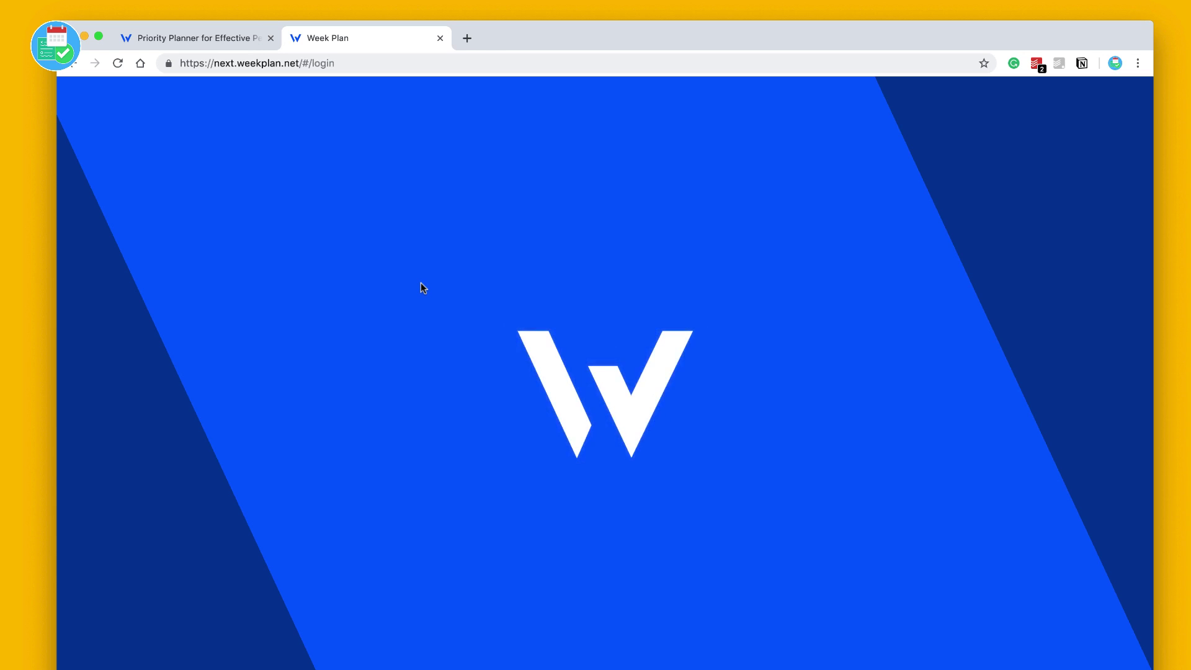
click(119, 63)
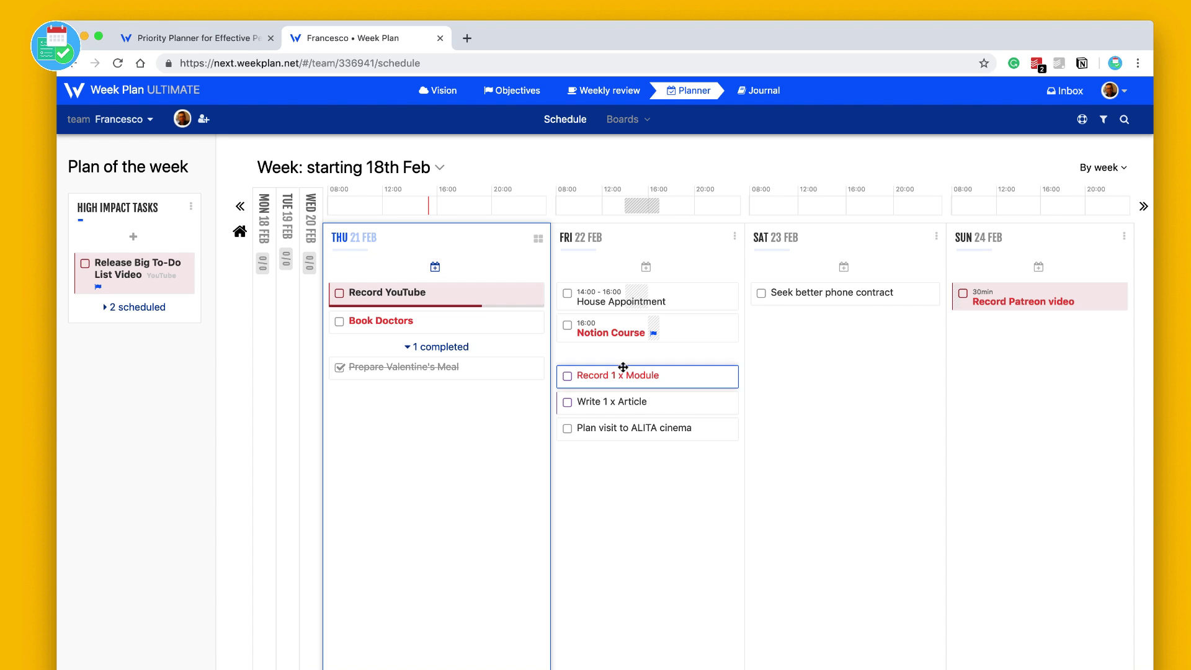
Check the font choices and personal preferences in the account settings and return to the Planner.
click(1123, 93)
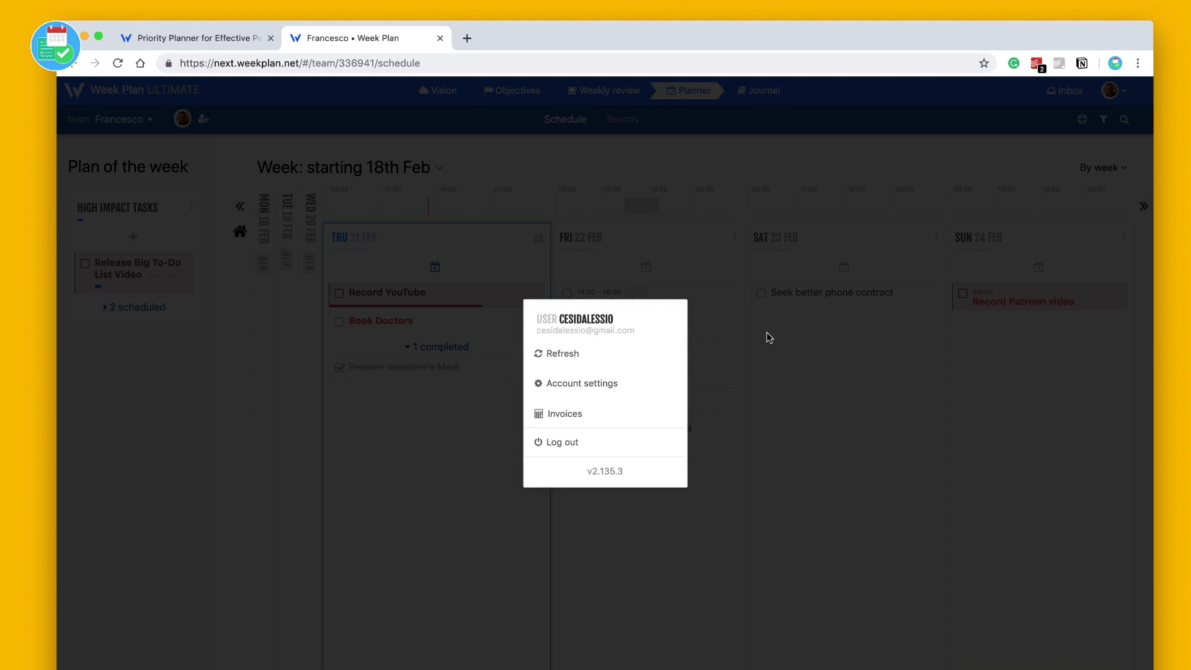
click(631, 394)
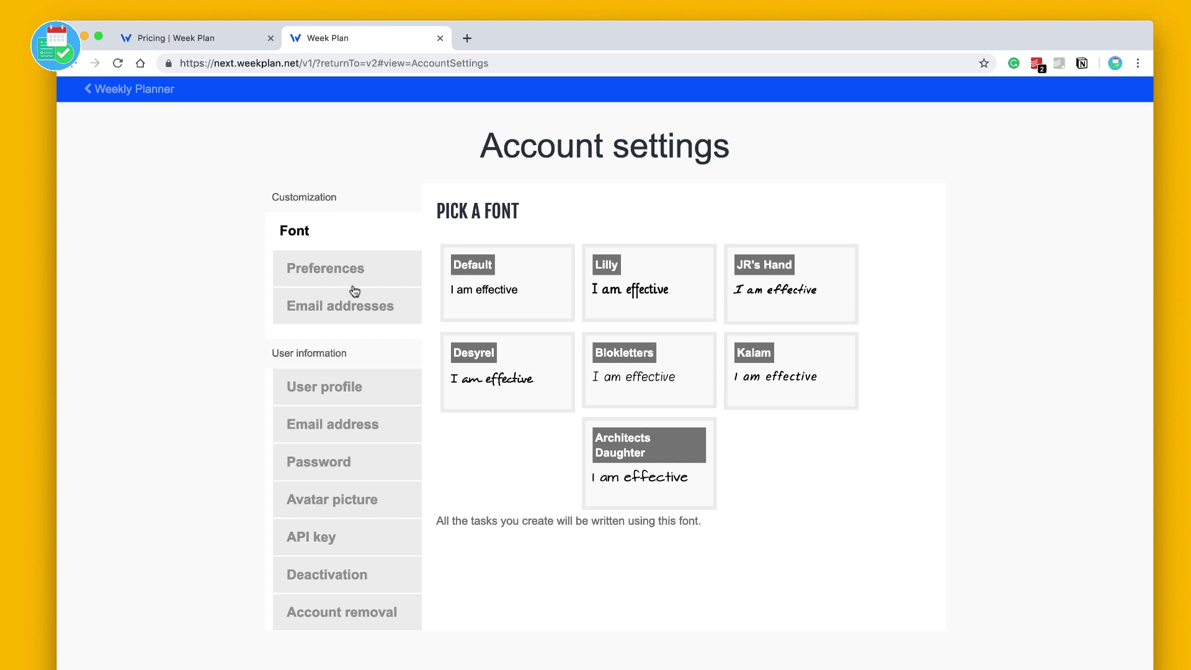
click(329, 270)
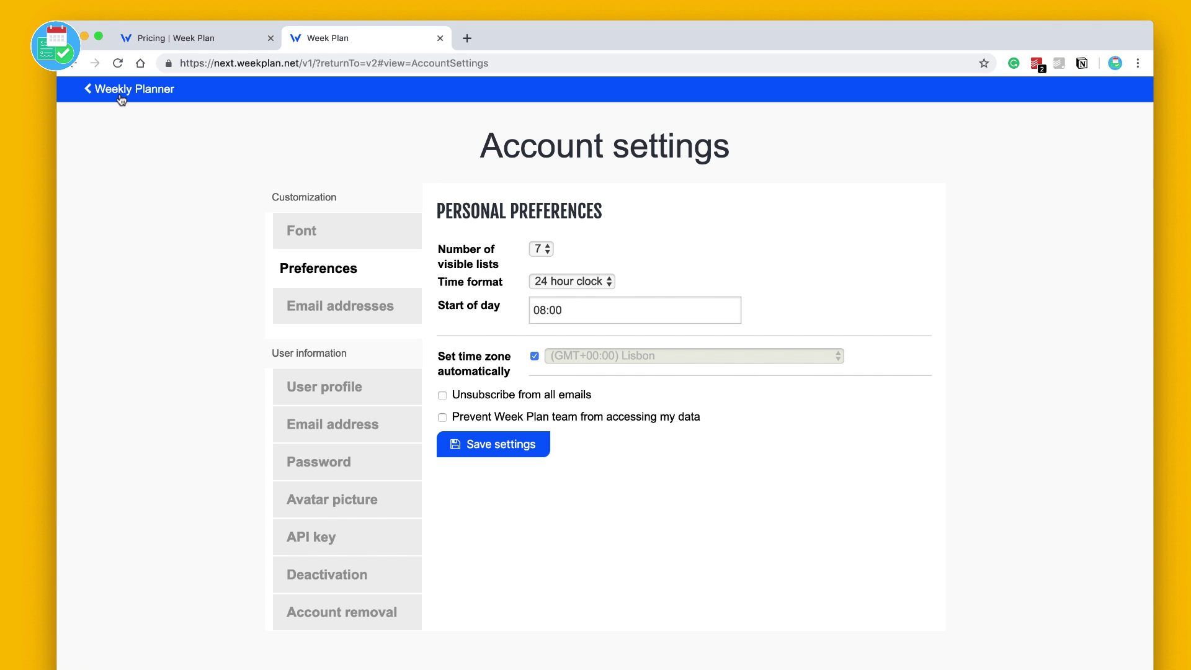
click(124, 90)
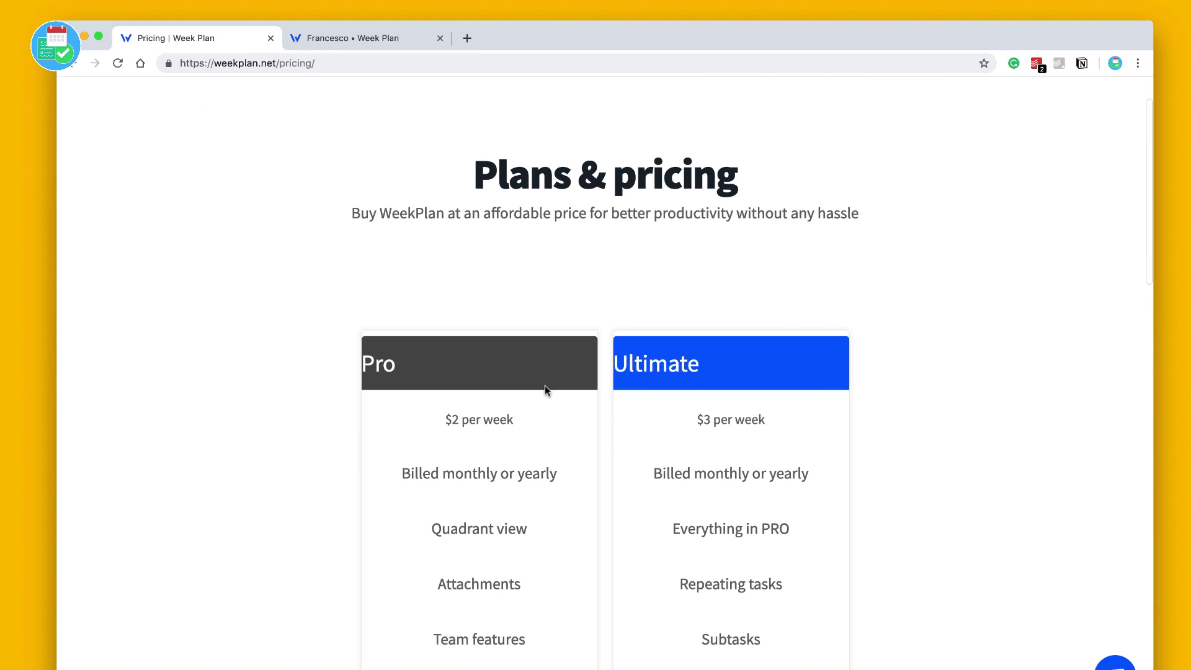
Compare the Pro and Ultimate plans on the Week Plan pricing page and return to the Planner.
scroll(545, 390, down, 3)
scroll(545, 389, down, 2)
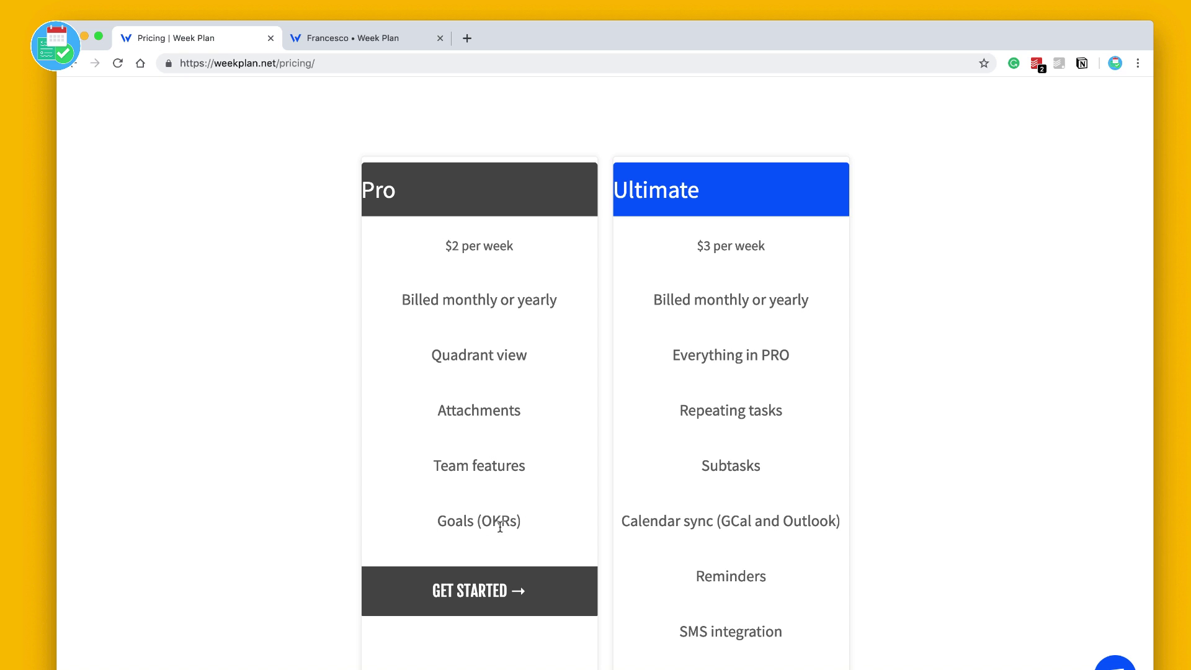
scroll(494, 480, down, 3)
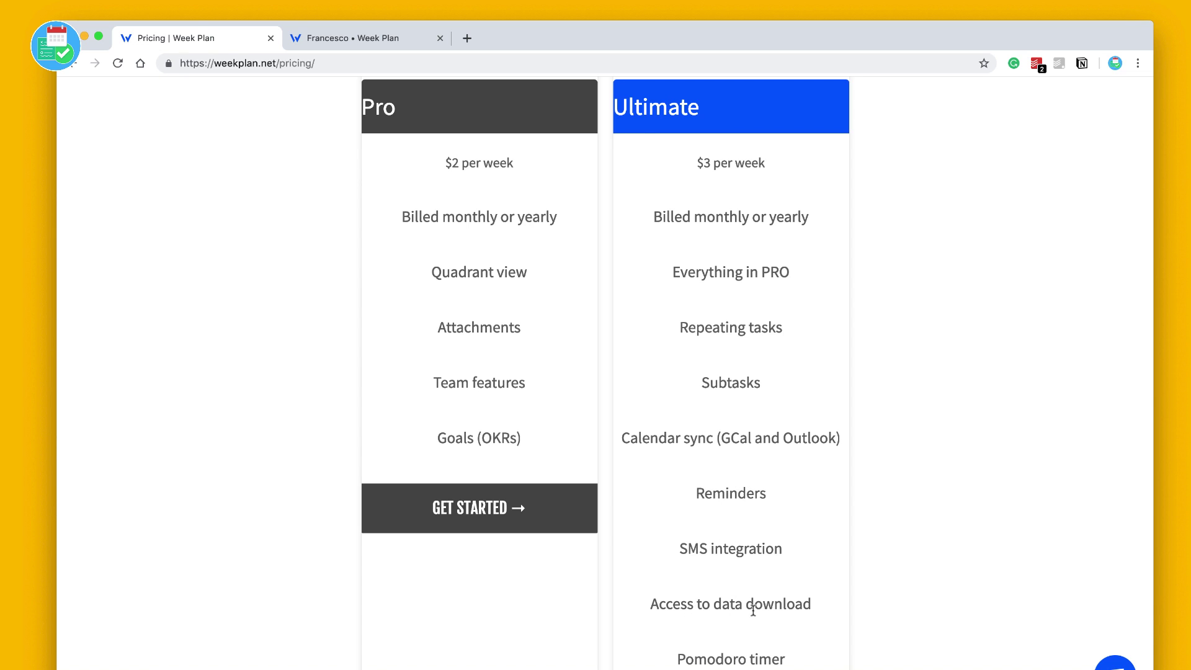
scroll(745, 533, down, 3)
scroll(724, 471, down, 3)
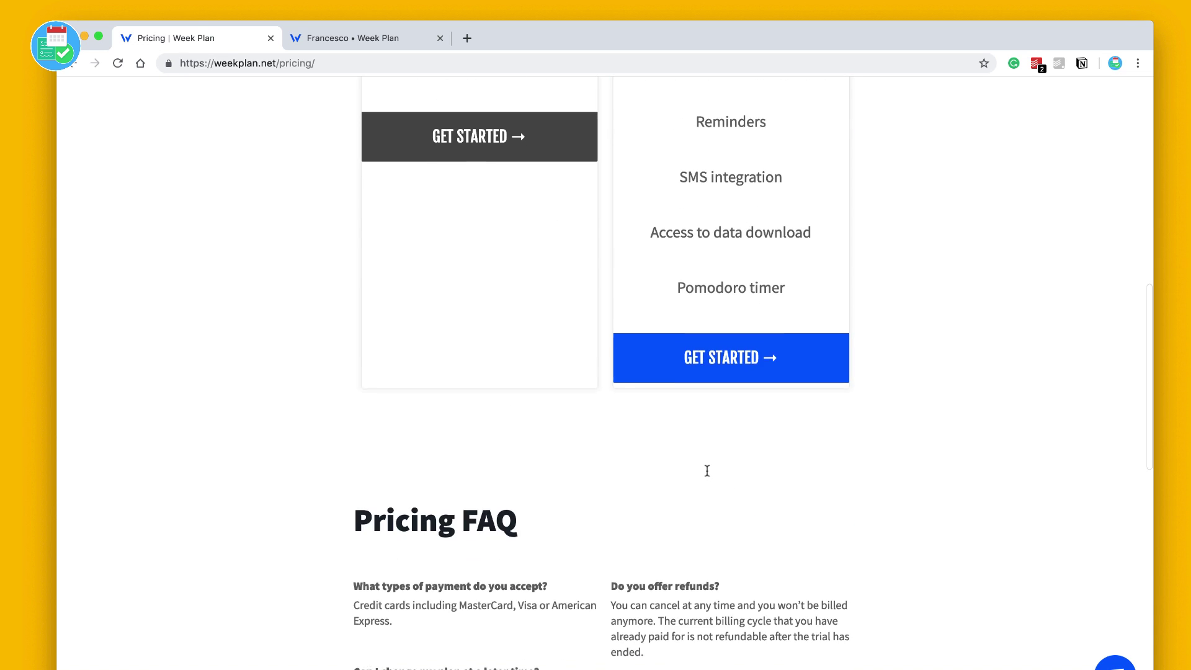
scroll(707, 474, up, 2)
scroll(708, 475, up, 10)
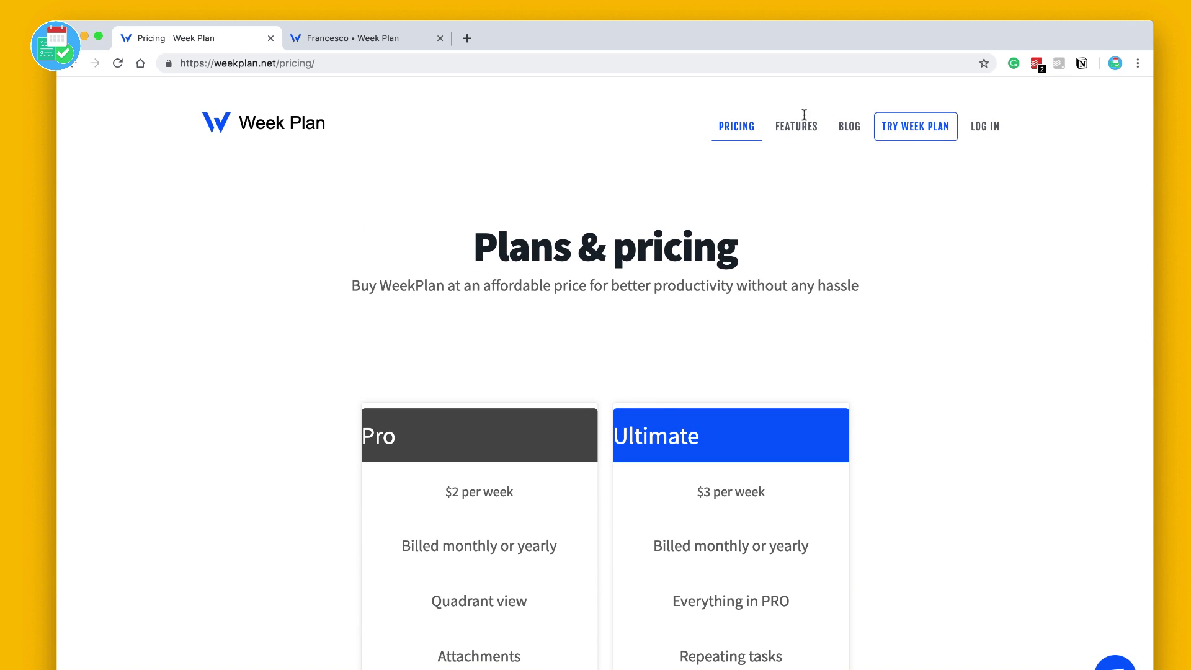
click(367, 36)
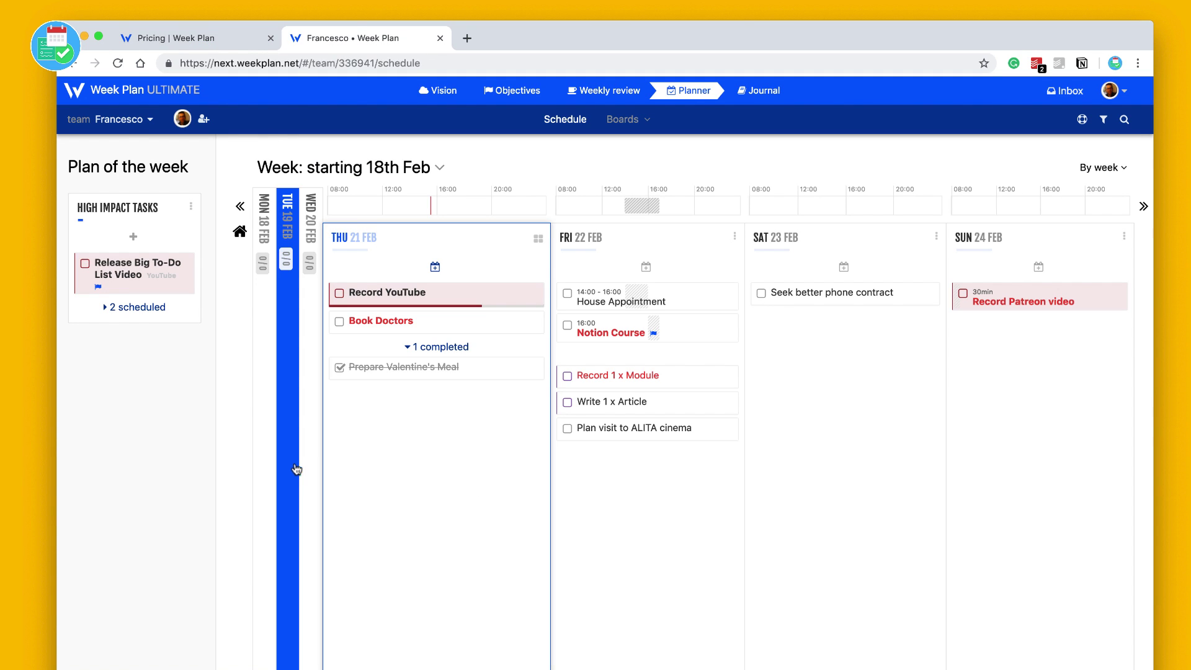